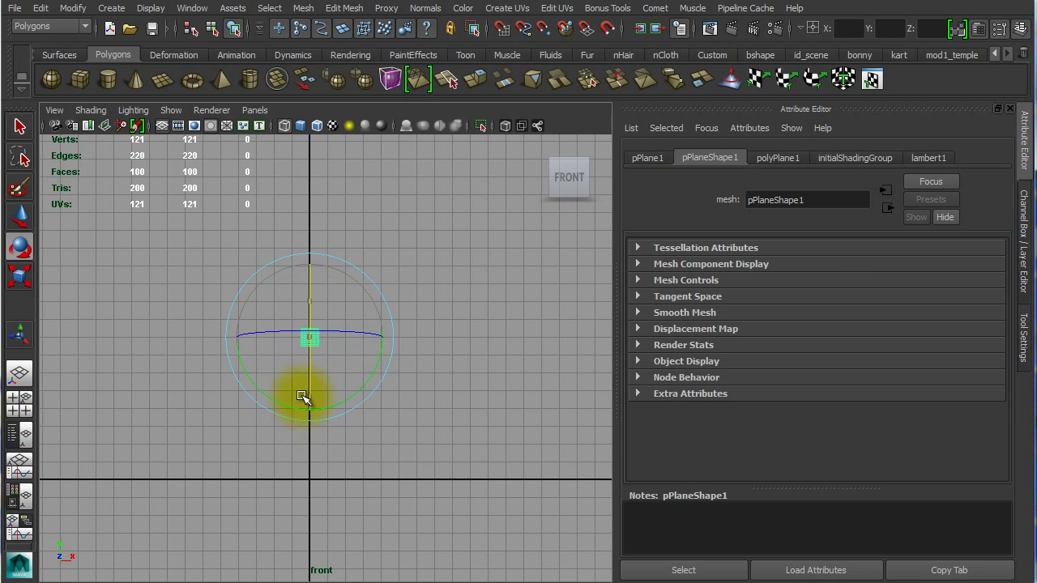
# - Rotate the polygon plane upright to face the front view, setting its Rotate X to 90
pyautogui.moveTo(301, 396); pyautogui.dragTo(303, 392)
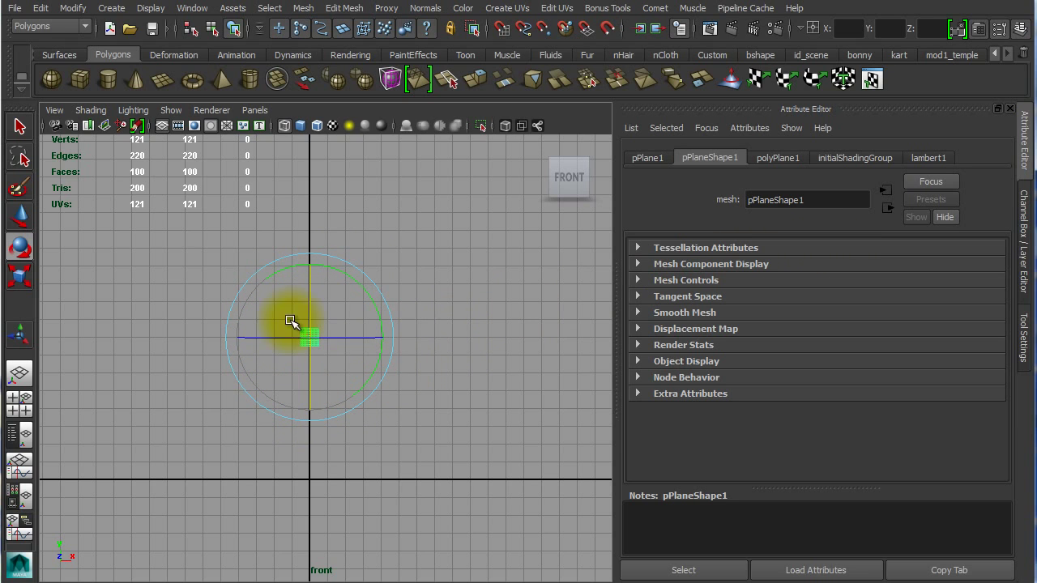
pyautogui.click(1023, 224)
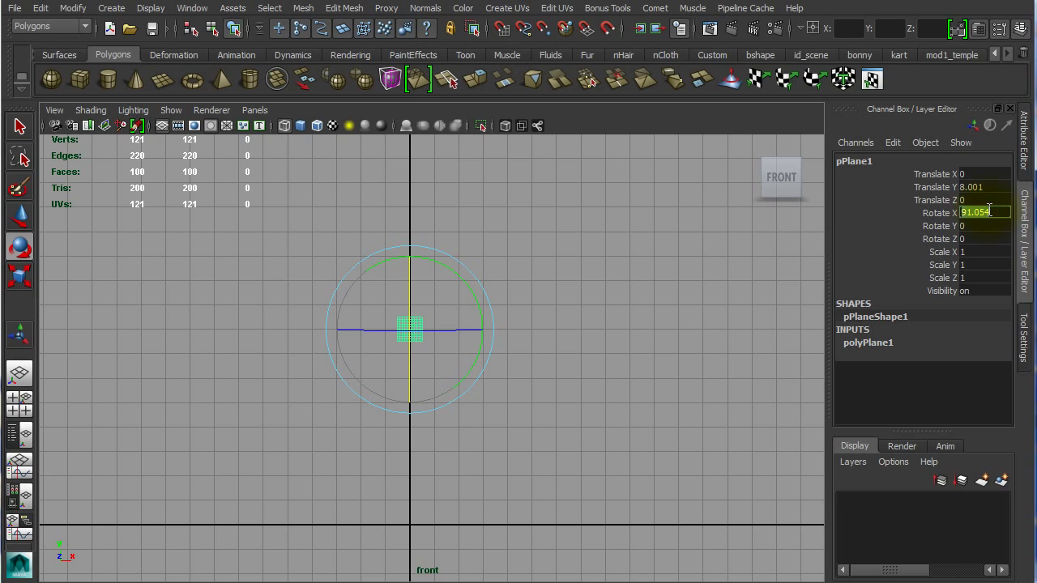
pyautogui.click(669, 293)
pyautogui.moveTo(493, 286); pyautogui.dragTo(394, 337)
# - Scale the plane uniformly to about 15.161 and switch to the perspective view
pyautogui.press('r')
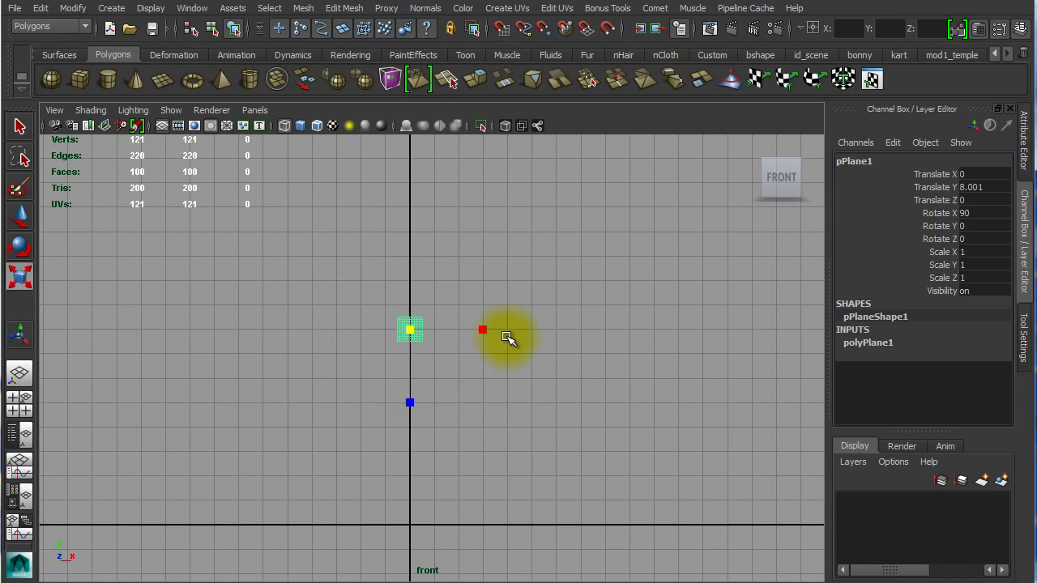
pyautogui.moveTo(456, 291); pyautogui.dragTo(692, 303, button='middle')
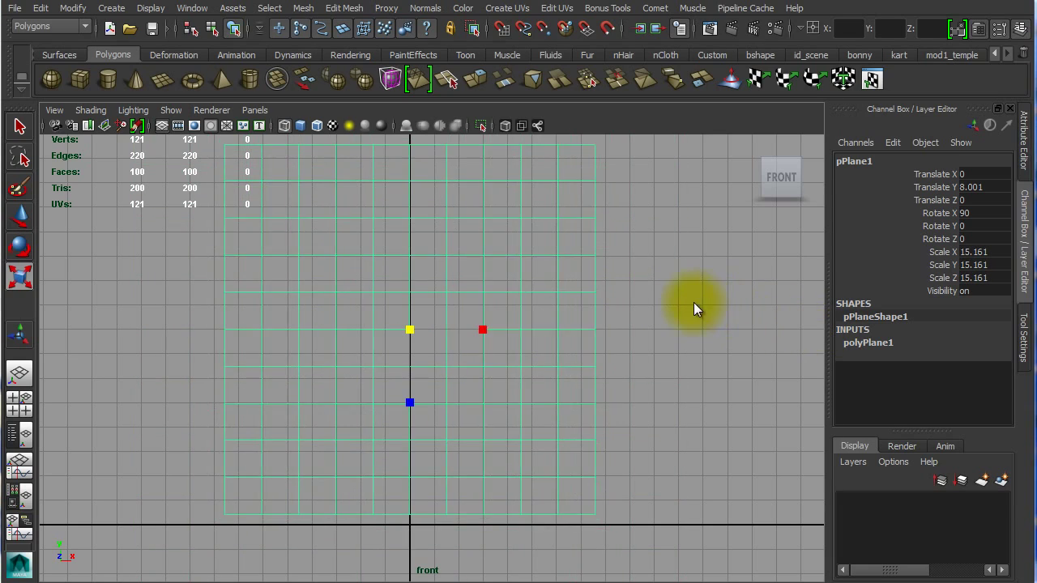
pyautogui.press('space')
pyautogui.press('space')
pyautogui.keyDown('alt'); pyautogui.moveTo(389, 189); pyautogui.dragTo(338, 175); pyautogui.keyUp('alt')
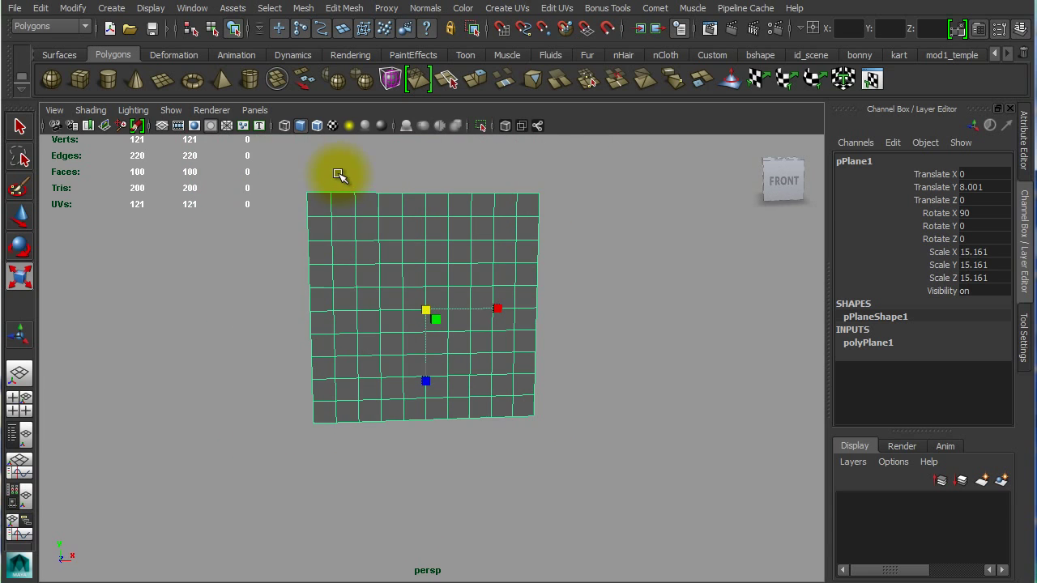
# - Toggle the grid display in the perspective view on and off
pyautogui.click(160, 125)
pyautogui.click(160, 126)
pyautogui.click(160, 126)
pyautogui.click(160, 126)
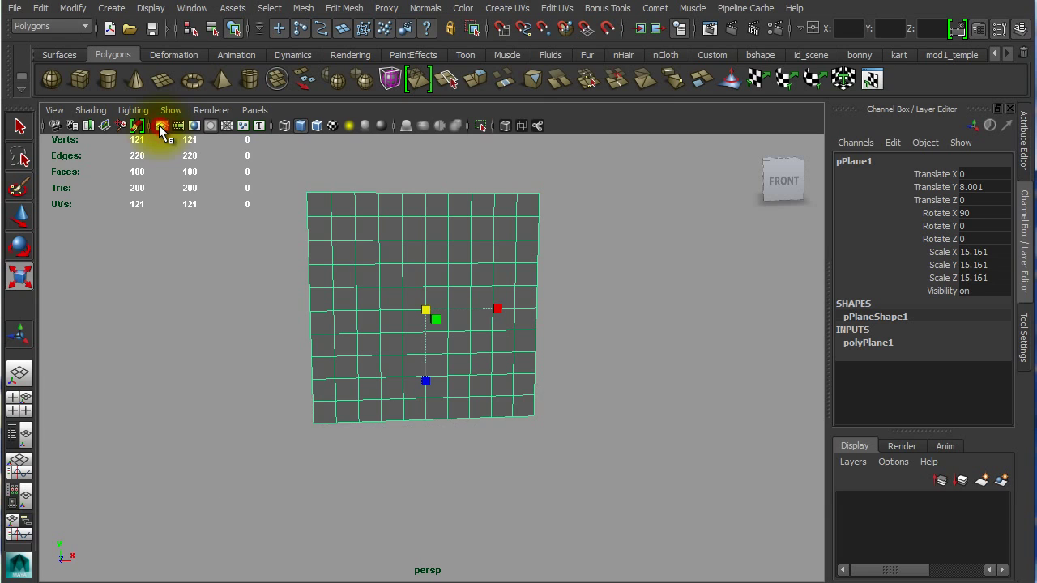
# - Delete all faces on the left half of the plane in face mode
pyautogui.moveTo(370, 254); pyautogui.dragTo(419, 299, button='right')
pyautogui.keyDown('alt'); pyautogui.moveTo(419, 299); pyautogui.dragTo(382, 283); pyautogui.keyUp('alt')
pyautogui.moveTo(292, 185); pyautogui.dragTo(427, 462)
pyautogui.press('Delete')
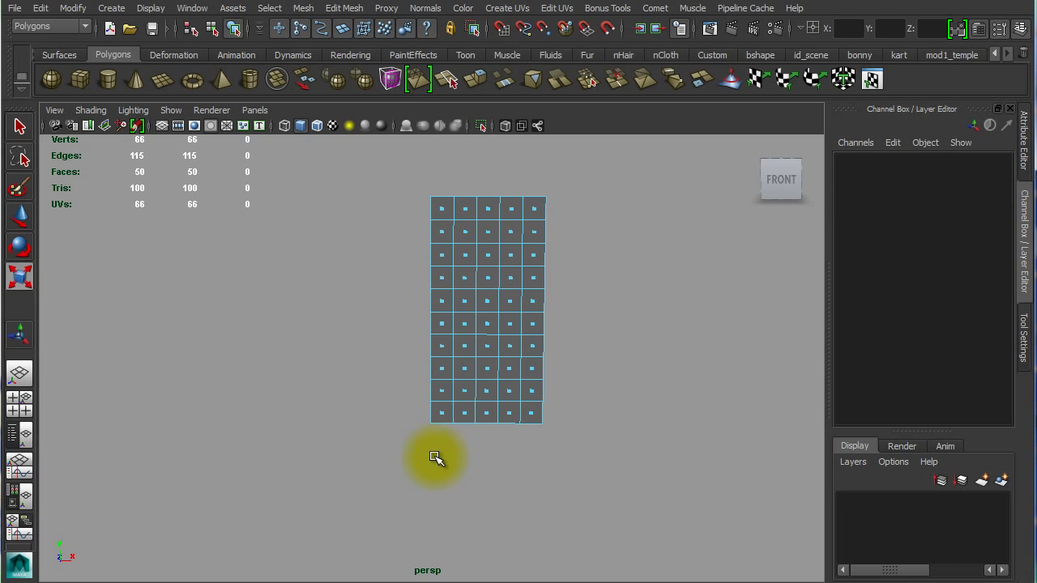
# - Extrude the block of faces two columns wide and five rows high beside the centre edge forward by about 4.181
pyautogui.scroll(3, 537, 341)
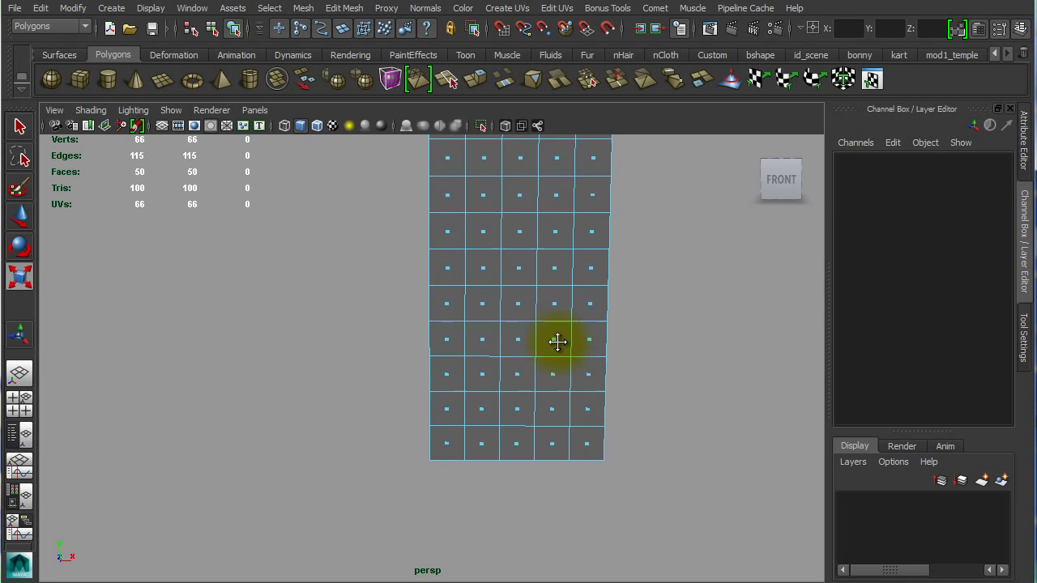
pyautogui.keyDown('alt'); pyautogui.moveTo(556, 340); pyautogui.dragTo(535, 389, button='middle'); pyautogui.keyUp('alt')
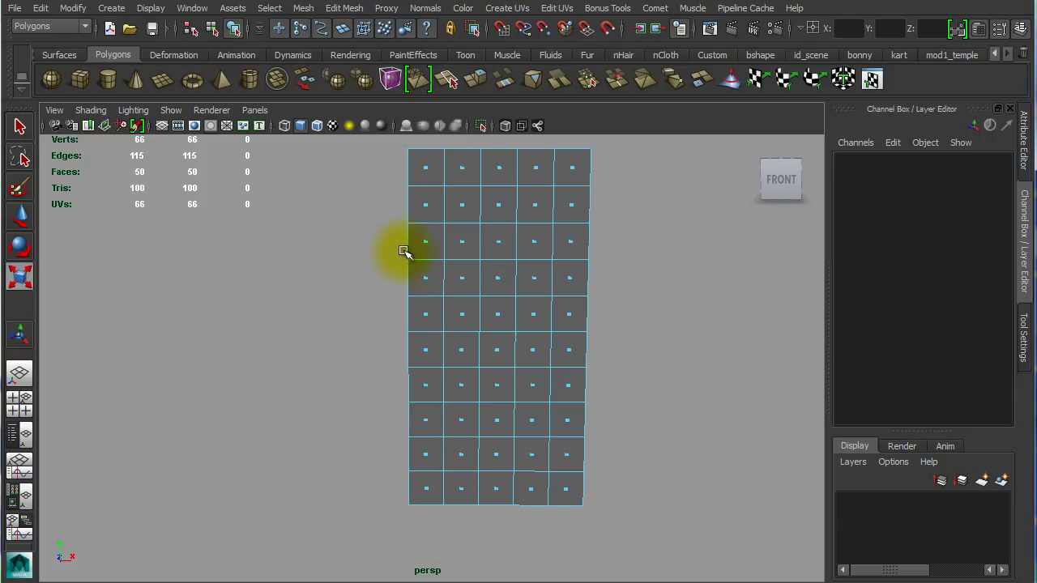
pyautogui.moveTo(405, 396); pyautogui.dragTo(471, 261)
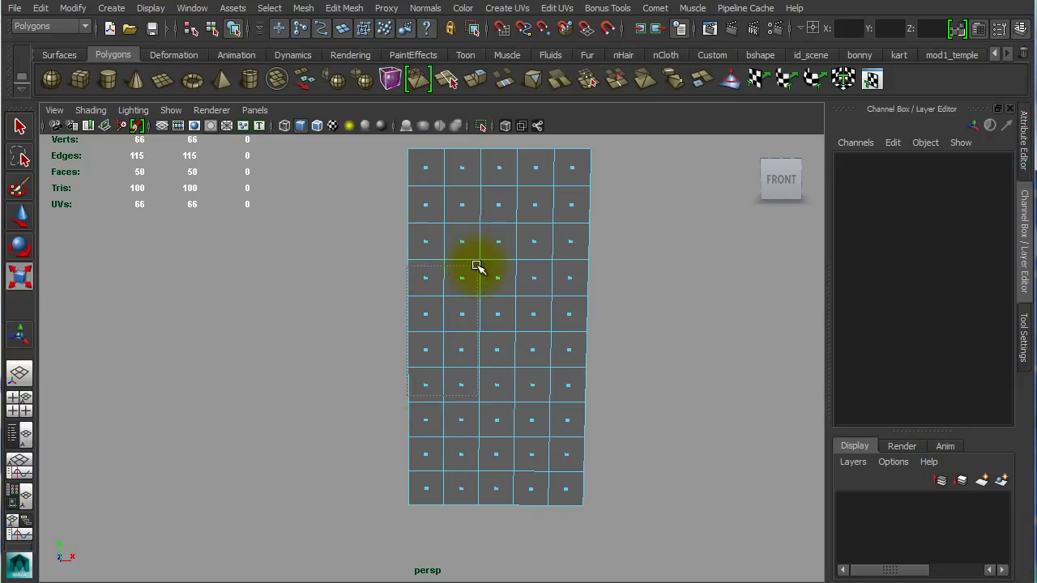
pyautogui.moveTo(476, 267); pyautogui.dragTo(477, 268)
pyautogui.moveTo(381, 425); pyautogui.dragTo(481, 267)
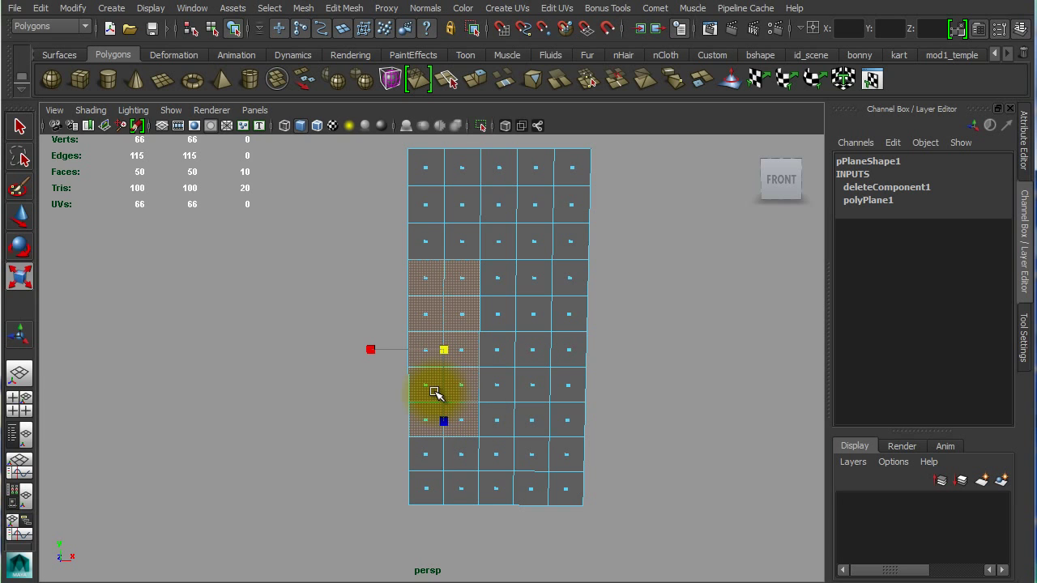
pyautogui.keyDown('alt'); pyautogui.moveTo(363, 364); pyautogui.dragTo(548, 362); pyautogui.keyUp('alt')
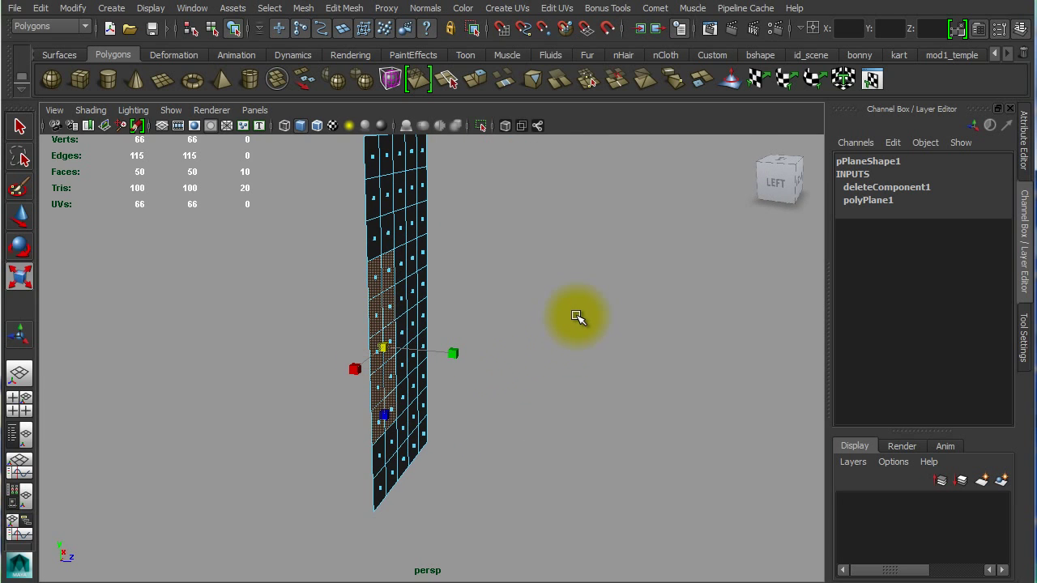
pyautogui.keyDown('shift'); pyautogui.rightClick(577, 315); pyautogui.keyUp('shift')
pyautogui.keyDown('shift'); pyautogui.moveTo(577, 316); pyautogui.dragTo(577, 354, button='right'); pyautogui.keyUp('shift')
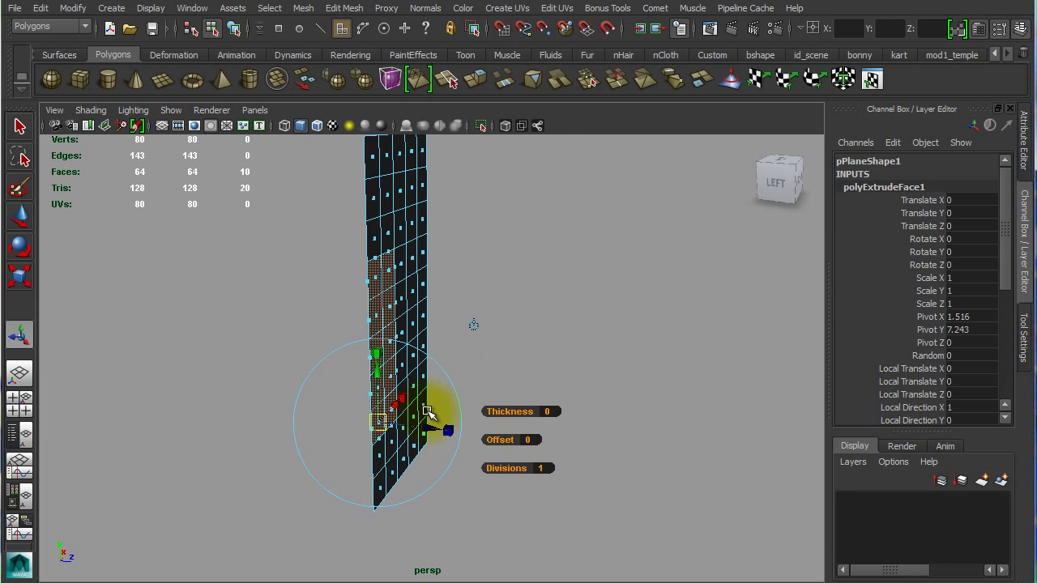
pyautogui.moveTo(427, 425); pyautogui.dragTo(529, 446)
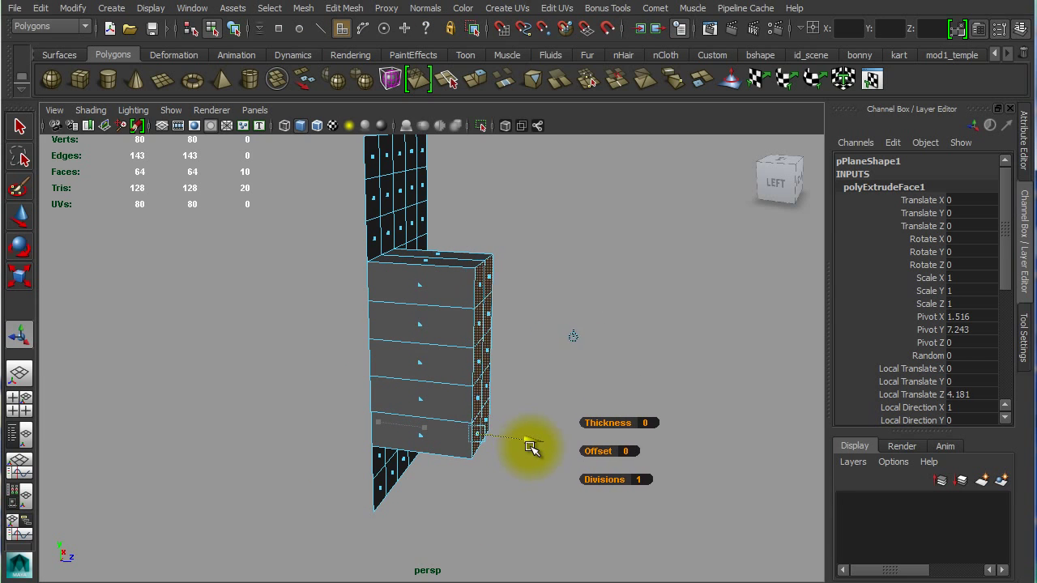
pyautogui.click(634, 278)
# - Delete the five inner side faces that the extrusion formed along the centre edge
pyautogui.keyDown('alt'); pyautogui.moveTo(543, 308); pyautogui.dragTo(412, 444); pyautogui.keyUp('alt')
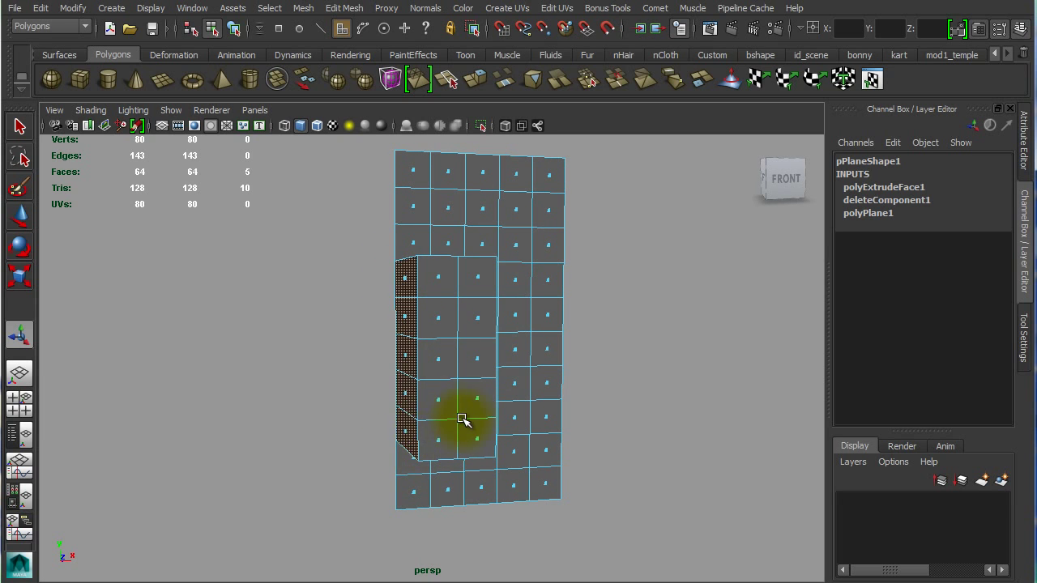
pyautogui.moveTo(462, 417)
pyautogui.keyDown('alt'); pyautogui.mouseDown()
pyautogui.moveTo(523, 313)
pyautogui.moveTo(747, 388)
pyautogui.moveTo(513, 385)
pyautogui.moveTo(459, 412)
pyautogui.moveTo(532, 413)
pyautogui.moveTo(472, 399)
pyautogui.mouseUp(); pyautogui.keyUp('alt')
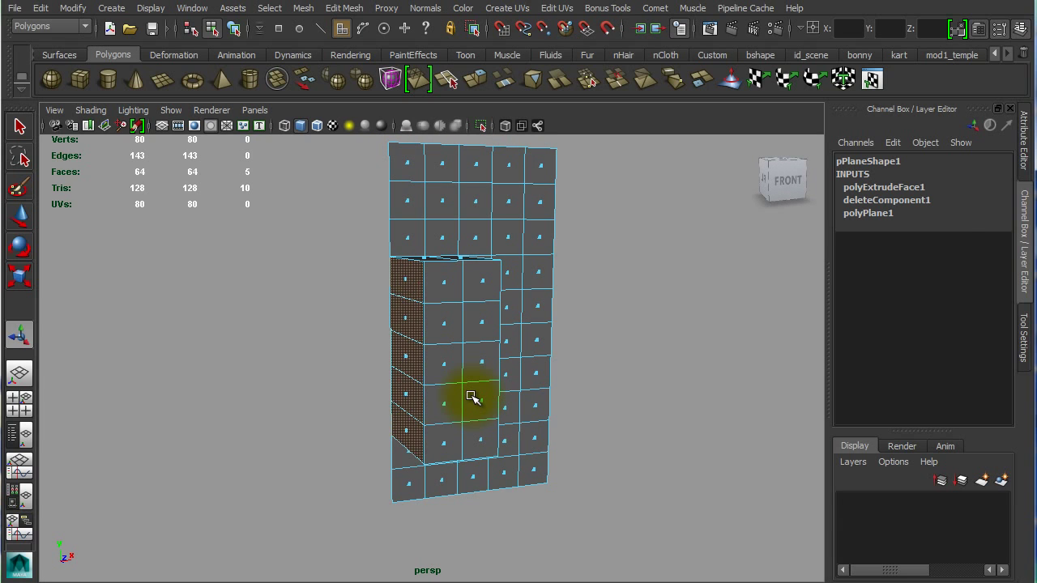
pyautogui.press('Delete')
# - In the side view, tilt the extrusion's ten front faces so the top leans toward the plane, and move them closer to it
pyautogui.keyDown('alt'); pyautogui.moveTo(462, 361); pyautogui.dragTo(602, 354); pyautogui.keyUp('alt')
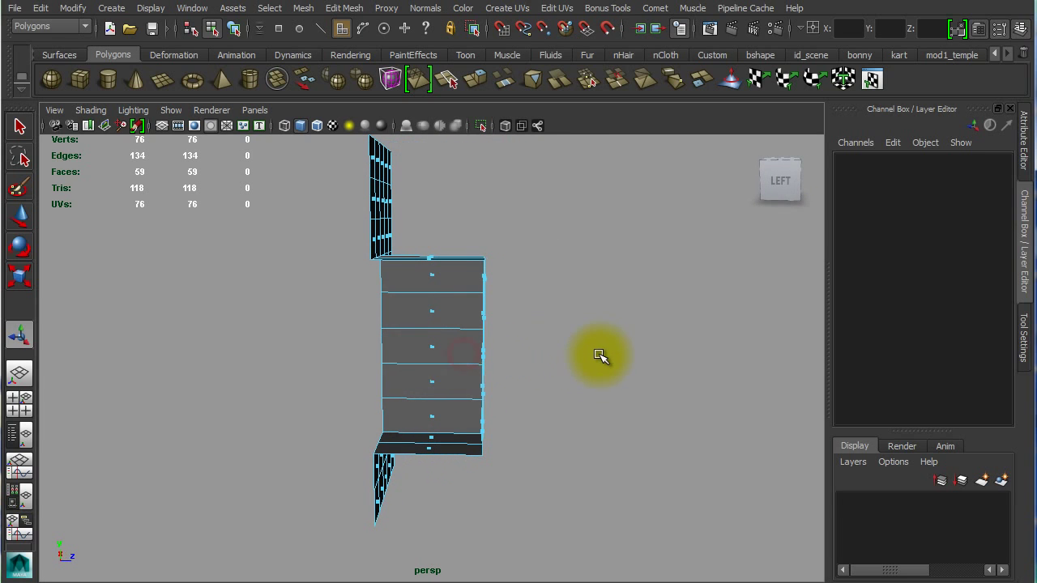
pyautogui.moveTo(534, 228); pyautogui.dragTo(462, 496)
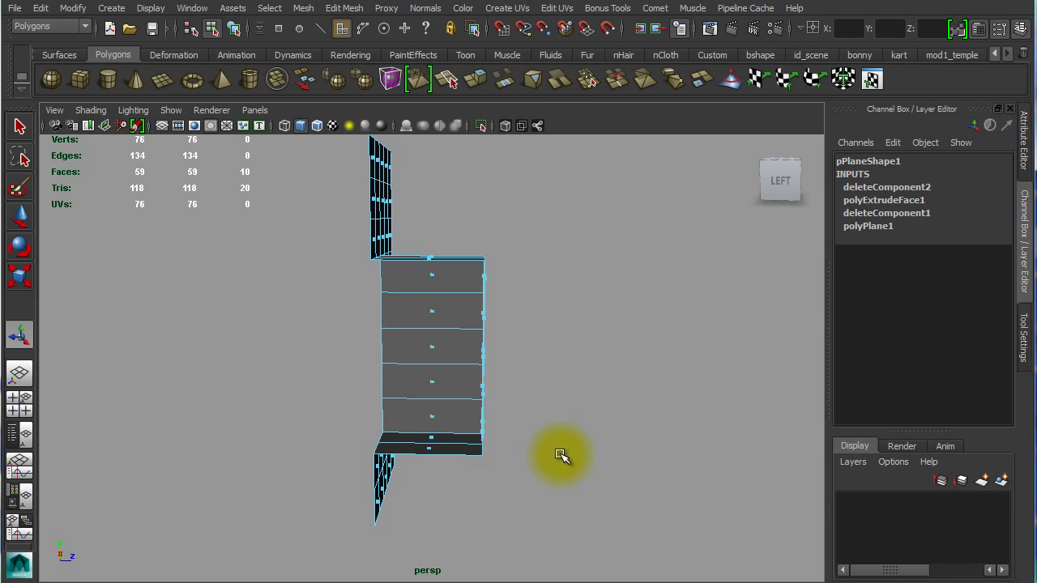
pyautogui.keyDown('alt'); pyautogui.moveTo(555, 456); pyautogui.dragTo(378, 448); pyautogui.keyUp('alt')
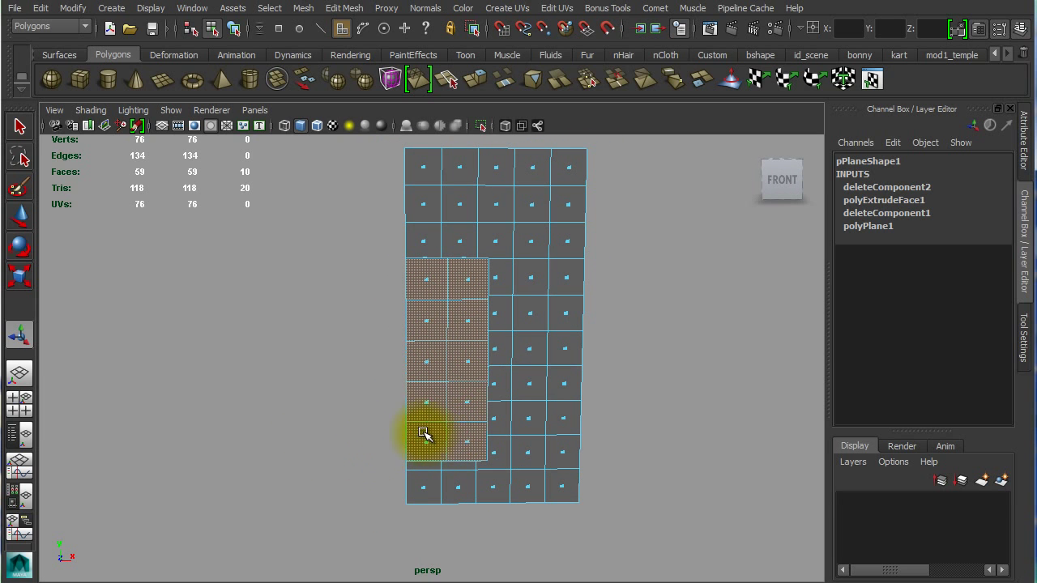
pyautogui.press('space')
pyautogui.press('space')
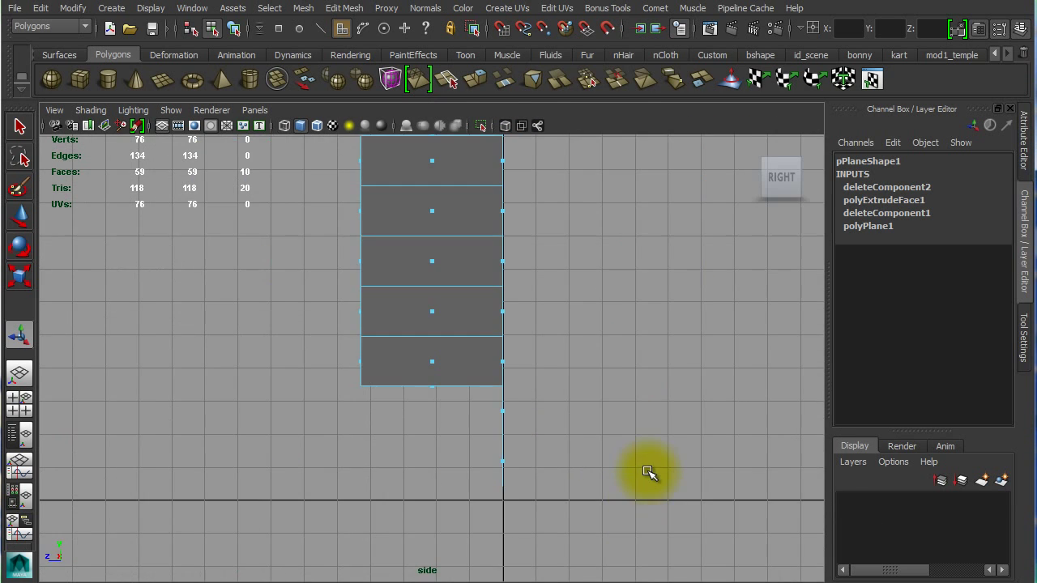
pyautogui.keyDown('alt'); pyautogui.moveTo(412, 413); pyautogui.dragTo(443, 474, button='middle'); pyautogui.keyUp('alt')
pyautogui.press('e')
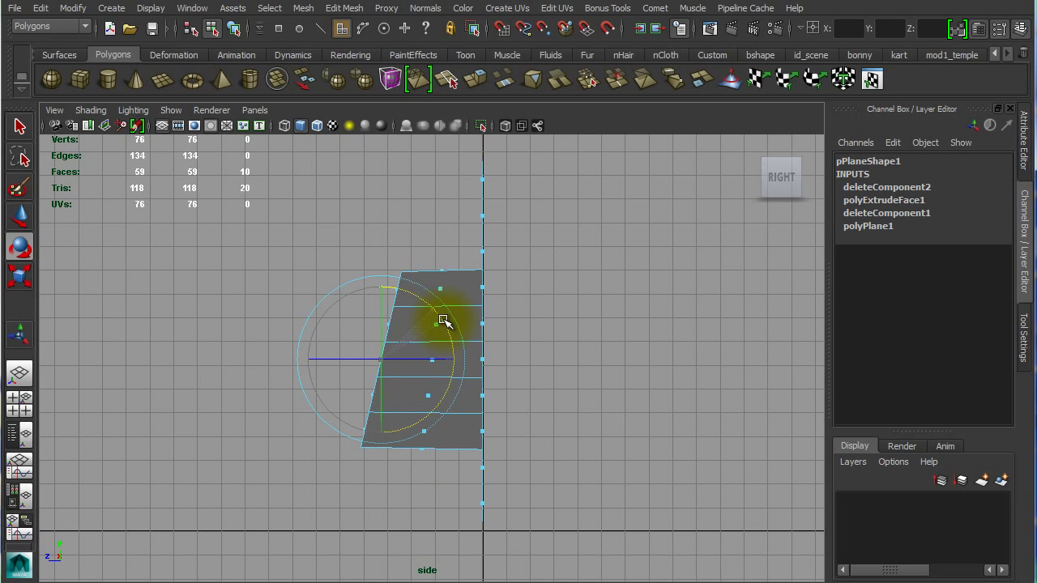
pyautogui.press('w')
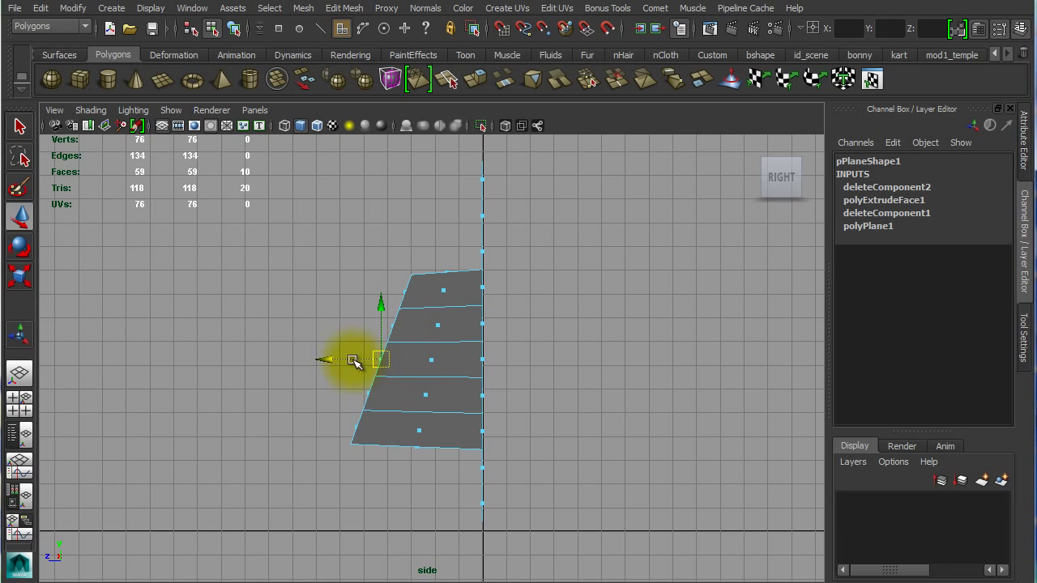
pyautogui.moveTo(332, 360); pyautogui.dragTo(379, 364)
# - Try to narrow the extrusion's front faces in the perspective view by scaling them along X about their own centre
pyautogui.press('space')
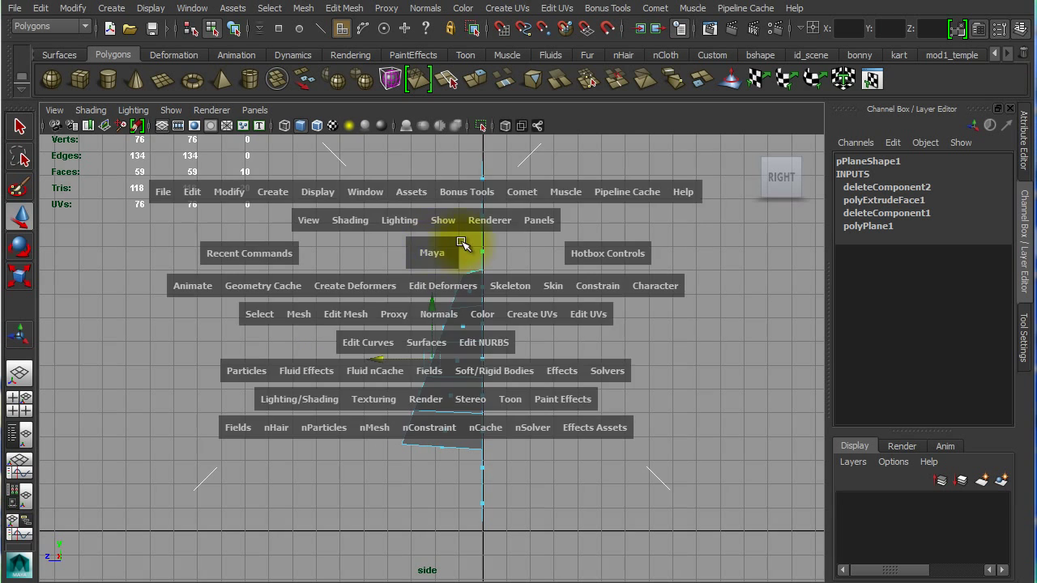
pyautogui.press('space')
pyautogui.keyDown('alt'); pyautogui.moveTo(568, 371); pyautogui.dragTo(550, 326); pyautogui.keyUp('alt')
pyautogui.press('space')
pyautogui.press('space')
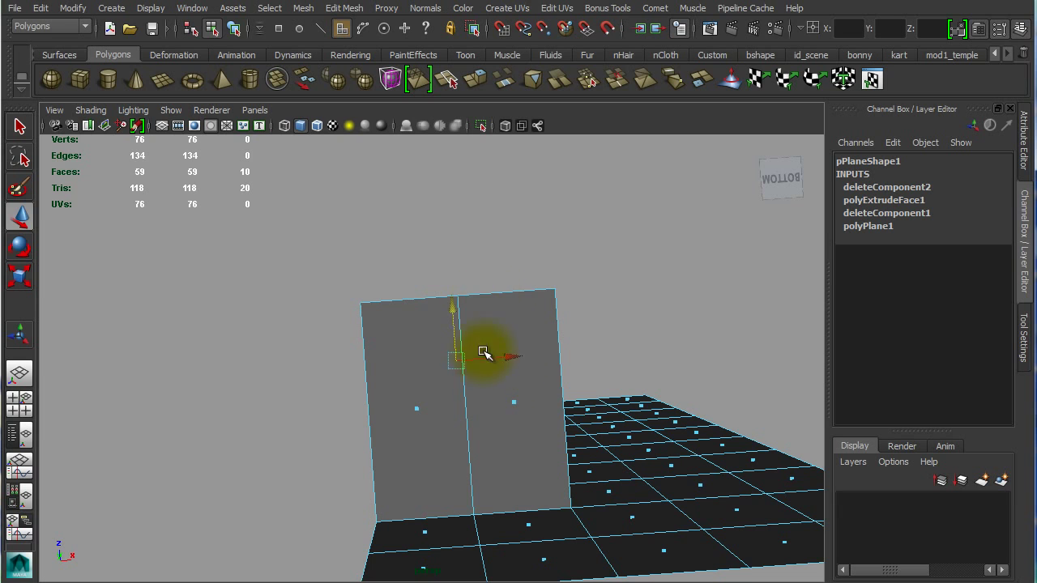
pyautogui.keyDown('alt'); pyautogui.moveTo(477, 321); pyautogui.dragTo(427, 373); pyautogui.keyUp('alt')
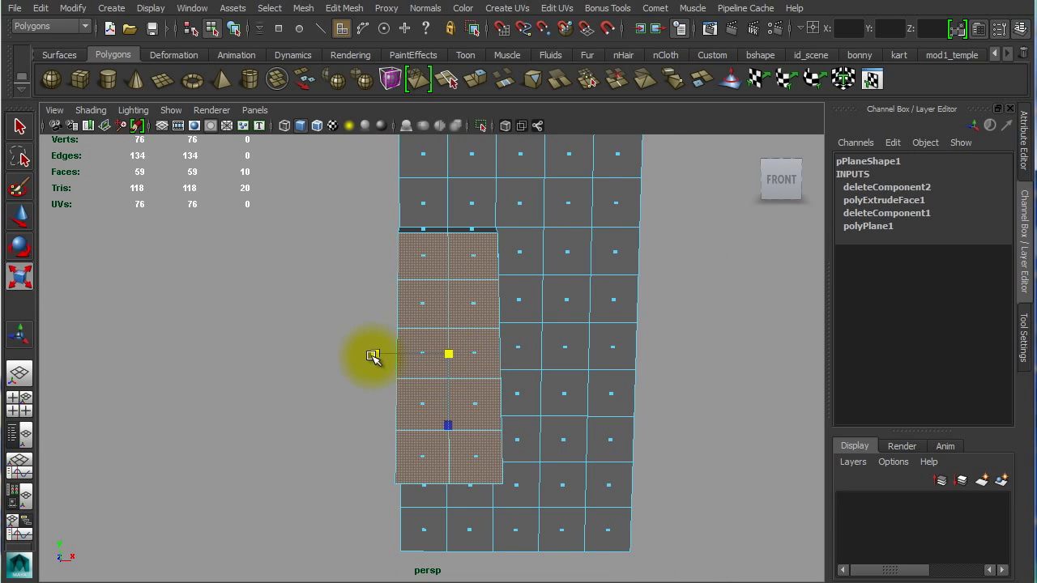
pyautogui.moveTo(375, 354); pyautogui.dragTo(514, 365)
pyautogui.hotkey('ctrl', 'z')
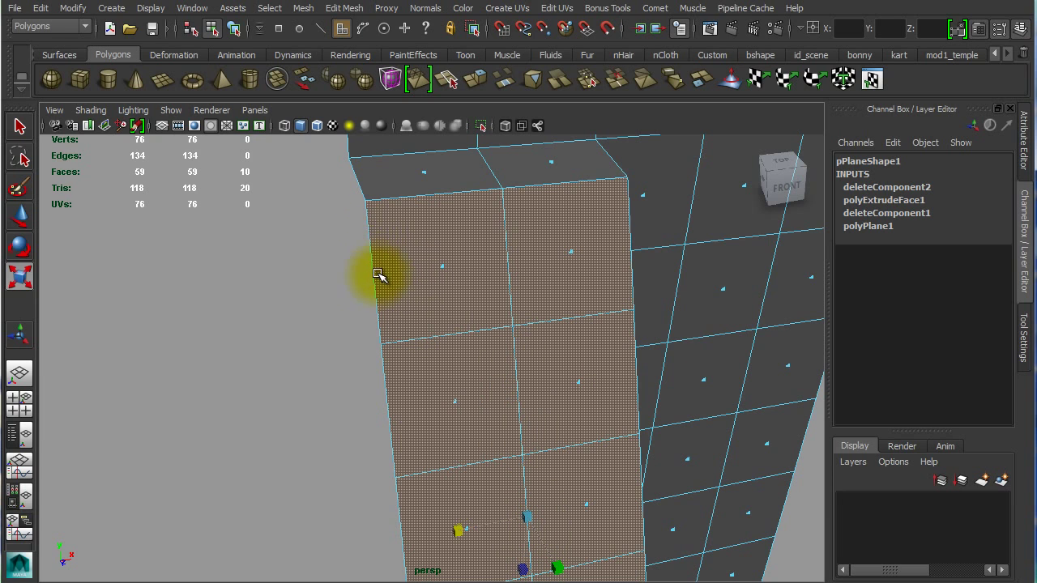
# - Move the scale pivot onto the centre edge using point snapping, and scale the front faces narrower along X
pyautogui.keyDown('alt'); pyautogui.moveTo(370, 308); pyautogui.dragTo(472, 339); pyautogui.keyUp('alt')
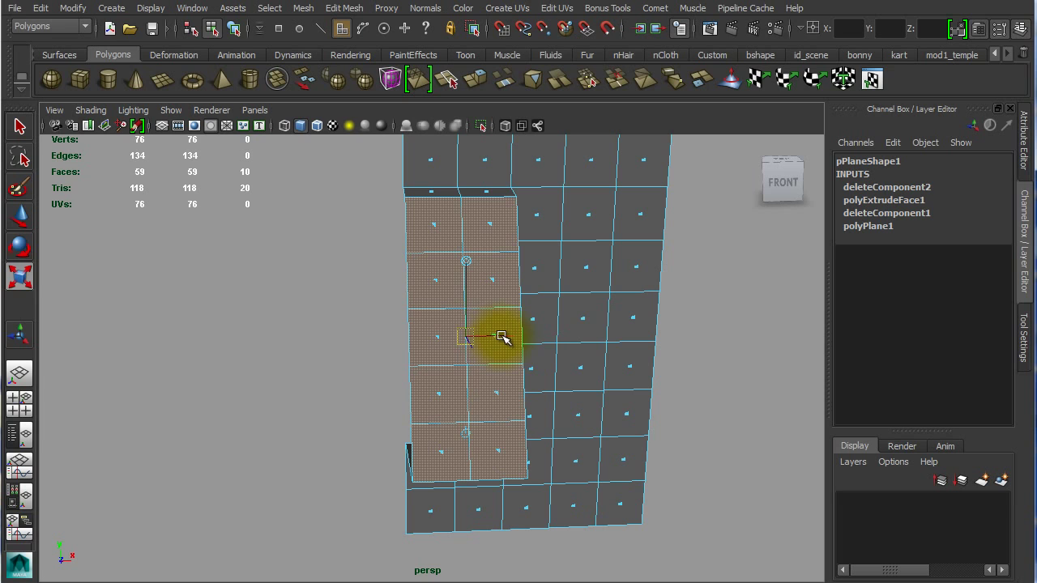
pyautogui.moveTo(502, 336); pyautogui.dragTo(328, 352)
pyautogui.keyDown('alt'); pyautogui.moveTo(329, 351); pyautogui.dragTo(407, 308, button='right'); pyautogui.keyUp('alt')
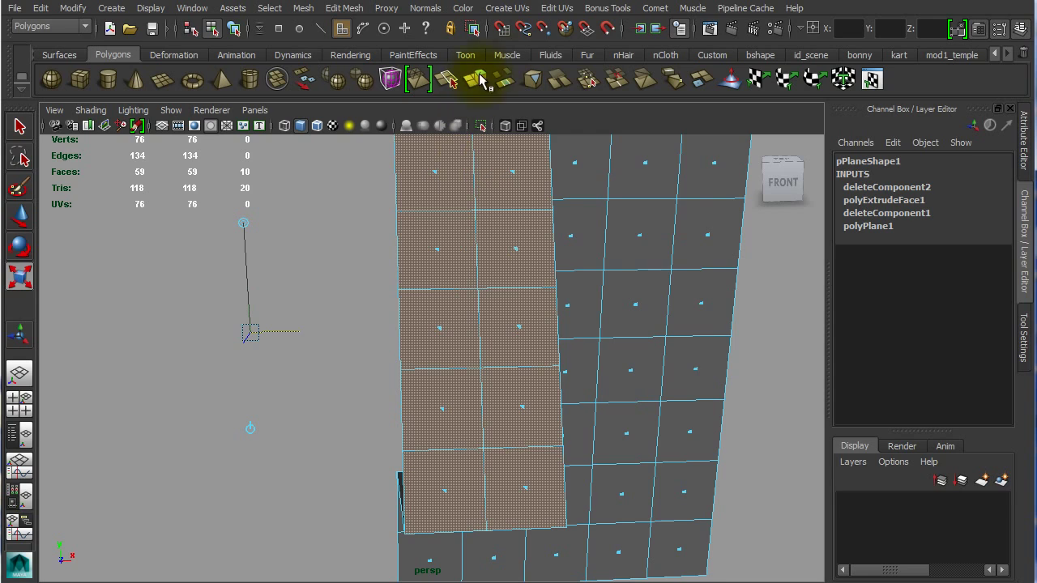
pyautogui.click(547, 34)
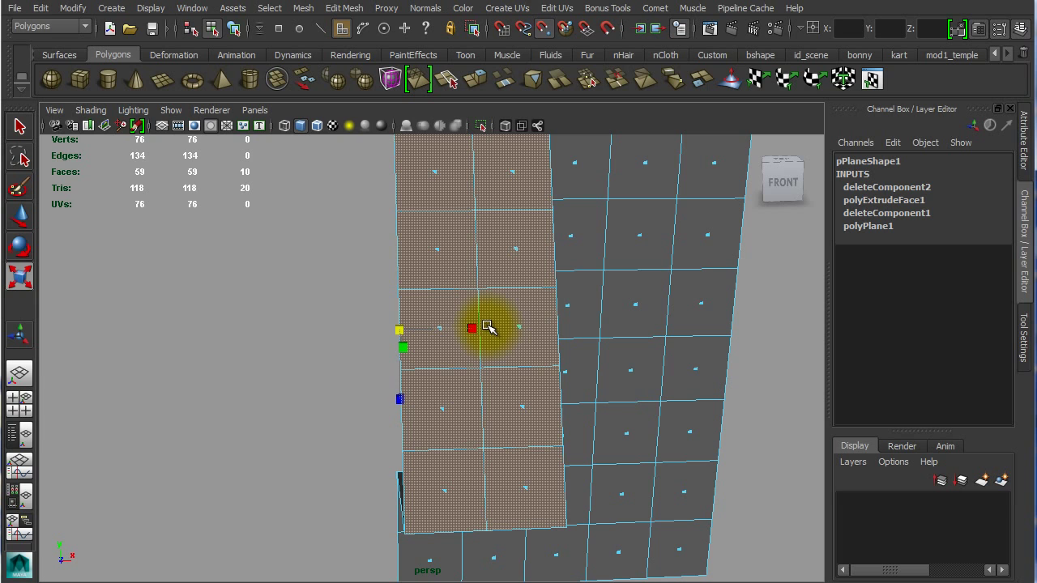
pyautogui.moveTo(470, 328); pyautogui.dragTo(451, 283)
pyautogui.click(293, 276)
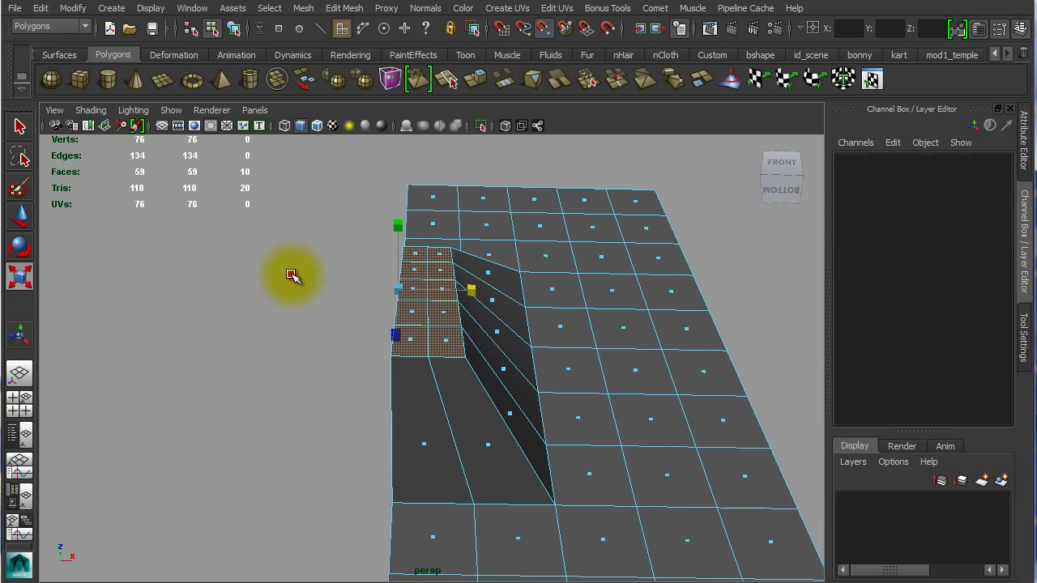
# - Select the outer column of five front faces on the protrusion and move it along Z back toward the plane
pyautogui.keyDown('alt'); pyautogui.moveTo(369, 328); pyautogui.dragTo(413, 308); pyautogui.keyUp('alt')
pyautogui.keyDown('alt'); pyautogui.moveTo(413, 308); pyautogui.dragTo(455, 296, button='right'); pyautogui.keyUp('alt')
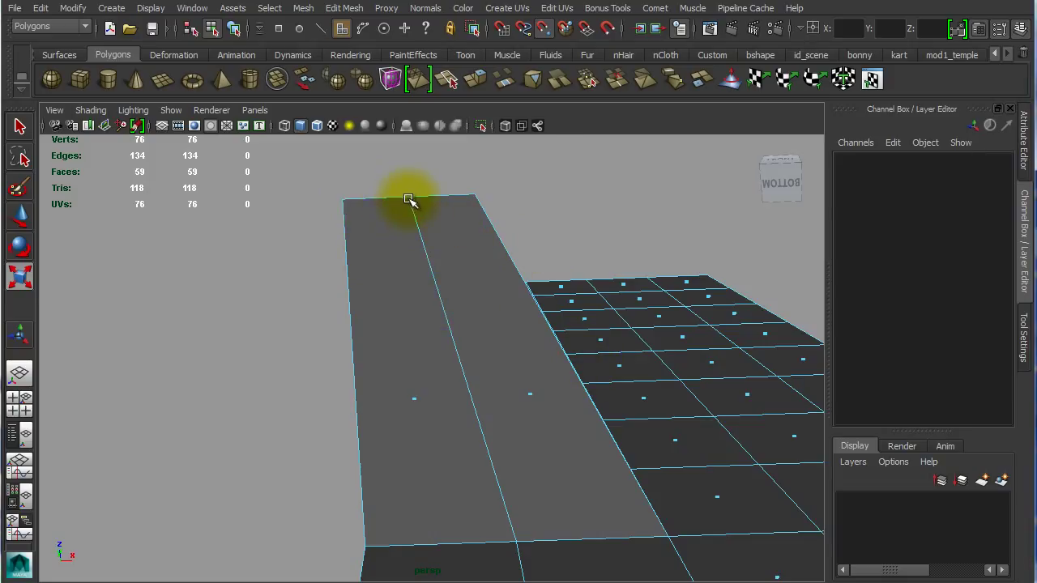
pyautogui.keyDown('alt'); pyautogui.moveTo(434, 245); pyautogui.dragTo(452, 330); pyautogui.keyUp('alt')
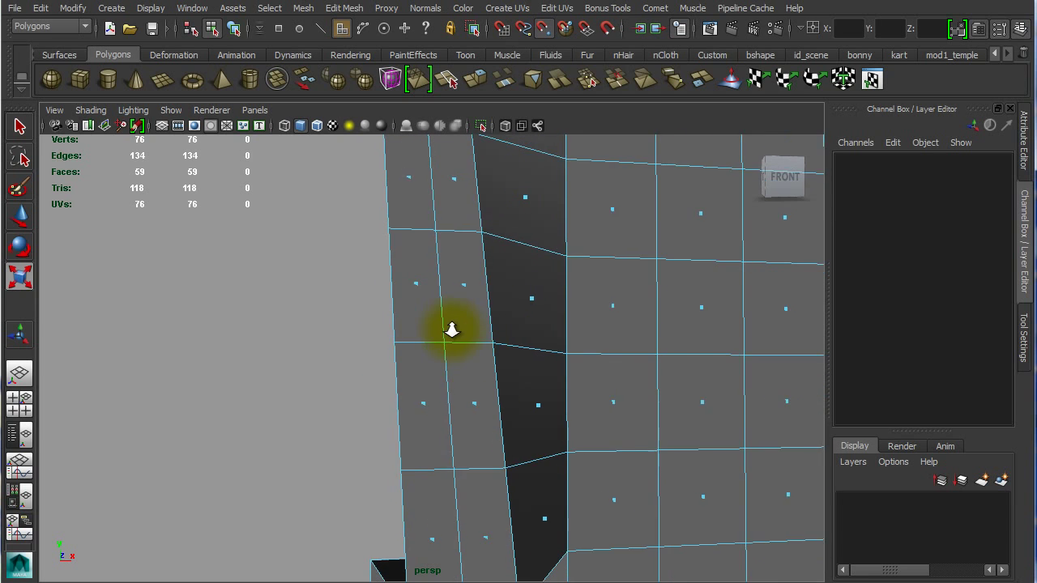
pyautogui.keyDown('alt'); pyautogui.moveTo(451, 329); pyautogui.dragTo(445, 194, button='right'); pyautogui.keyUp('alt')
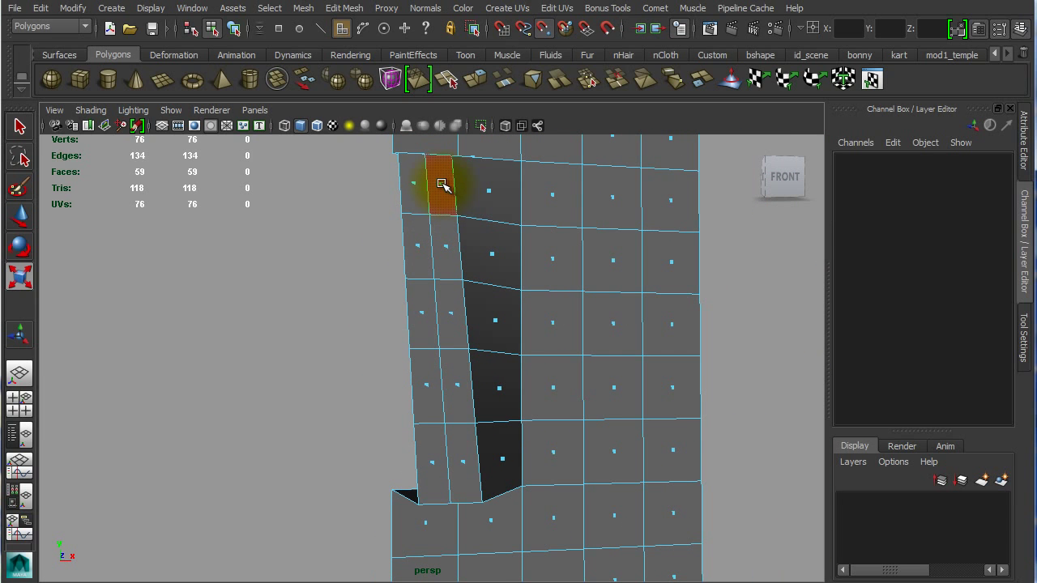
pyautogui.click(441, 185)
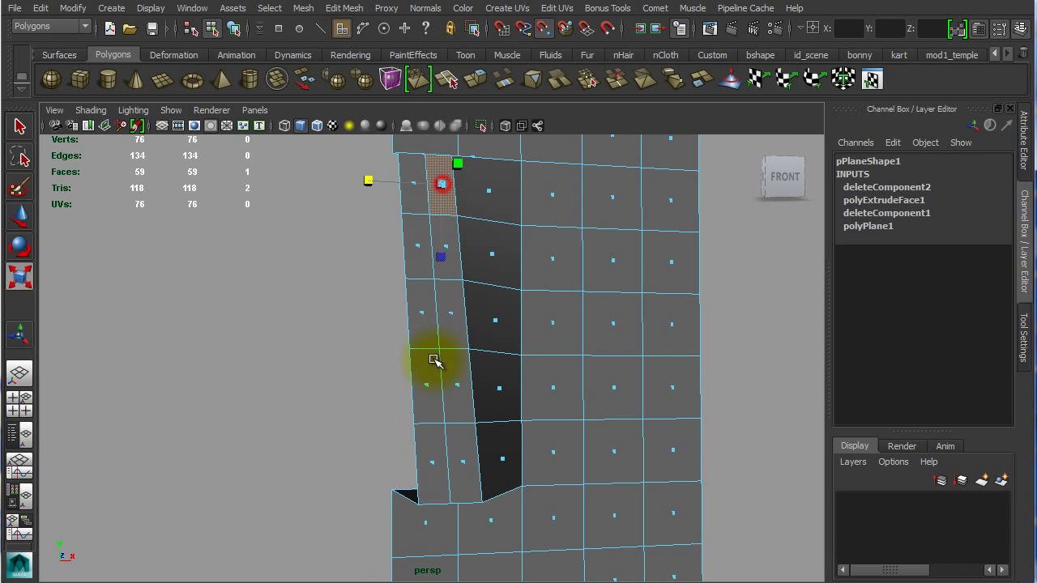
pyautogui.keyDown('shift'); pyautogui.doubleClick(462, 462); pyautogui.keyUp('shift')
pyautogui.keyDown('alt'); pyautogui.moveTo(474, 440); pyautogui.dragTo(554, 377); pyautogui.keyUp('alt')
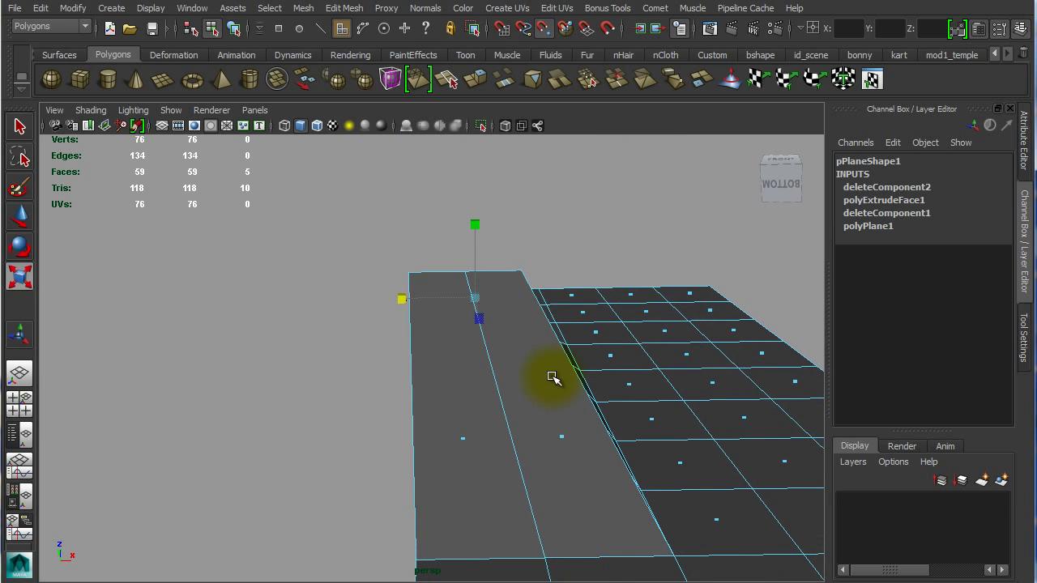
pyautogui.press('w')
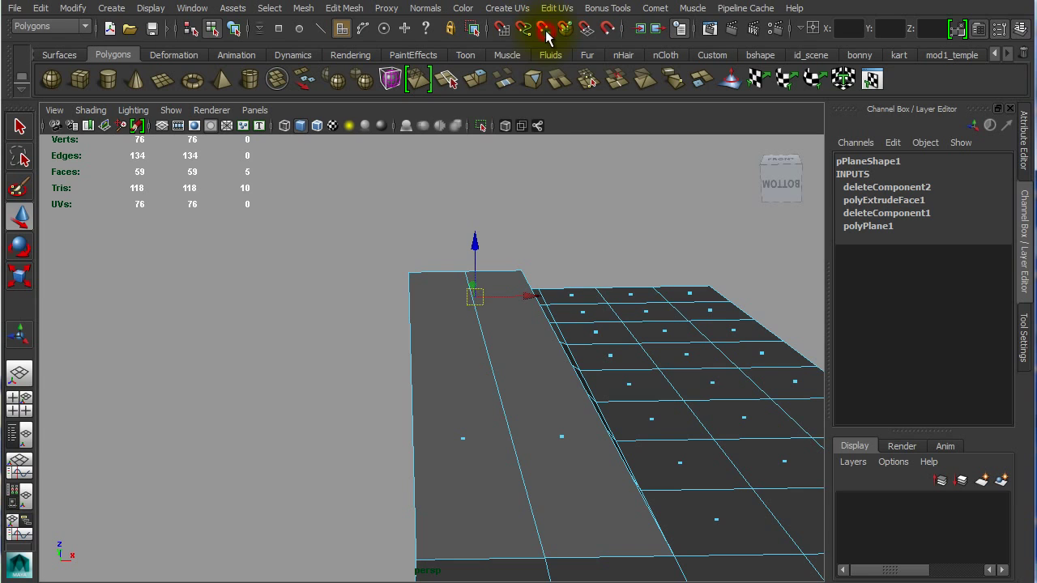
pyautogui.click(476, 292)
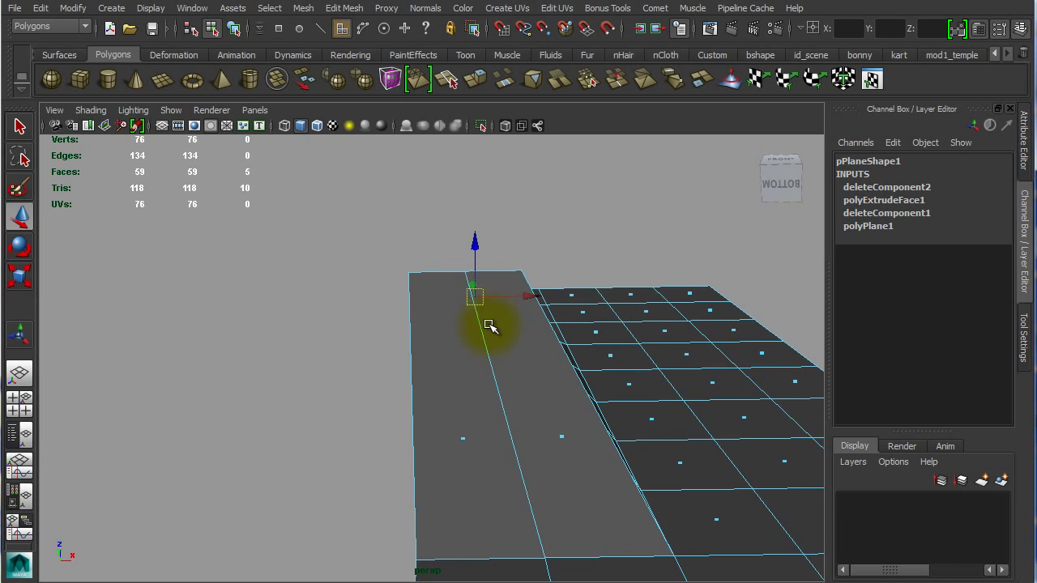
pyautogui.moveTo(490, 326); pyautogui.dragTo(435, 181)
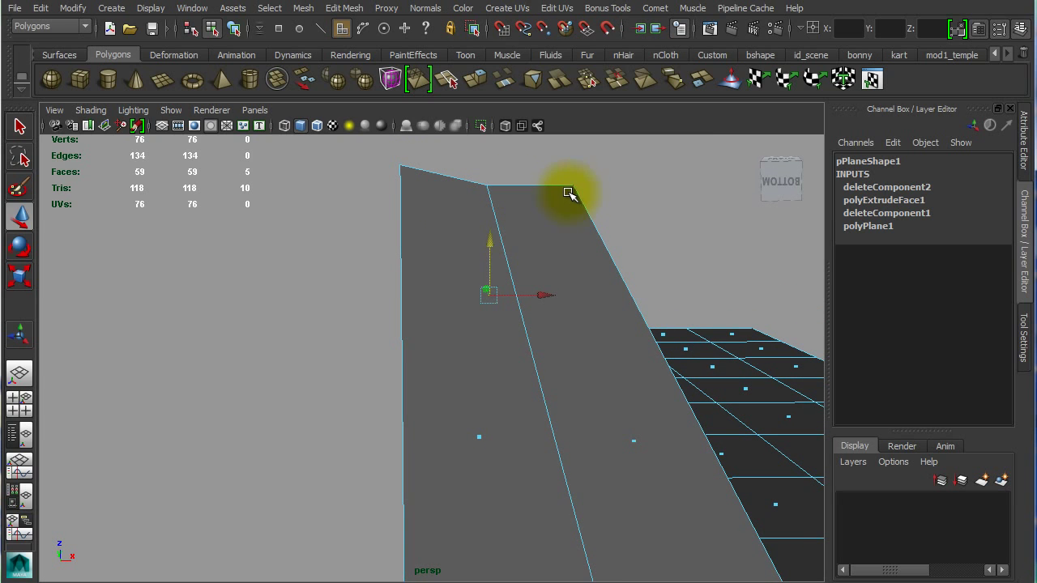
# - Move the five-edge line along the outer side of the protrusion's front along Z, farther back toward the plane
pyautogui.keyDown('alt'); pyautogui.moveTo(568, 193); pyautogui.dragTo(458, 208); pyautogui.keyUp('alt')
pyautogui.moveTo(478, 197); pyautogui.dragTo(478, 168, button='right')
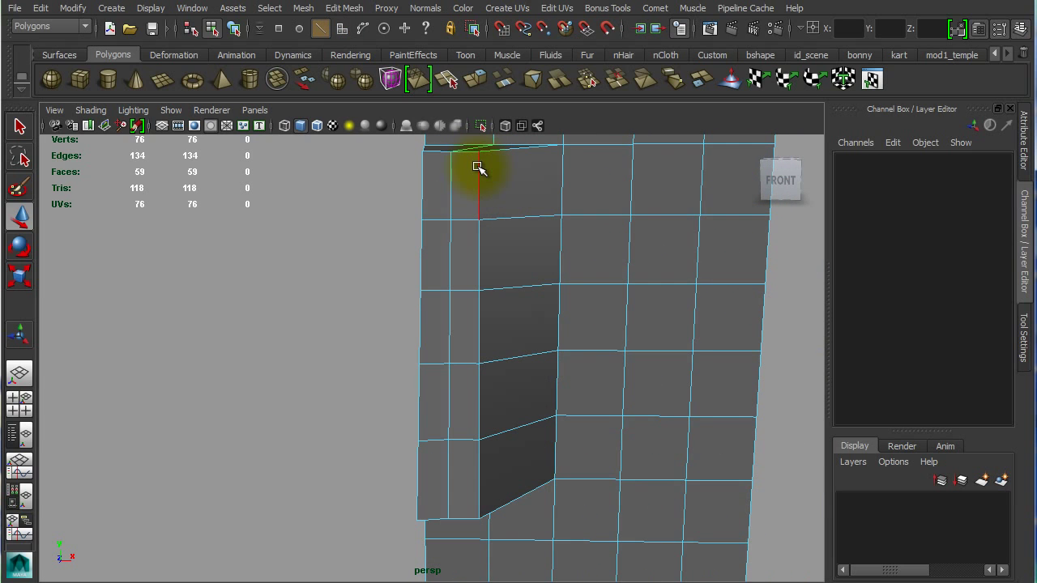
pyautogui.click(477, 172)
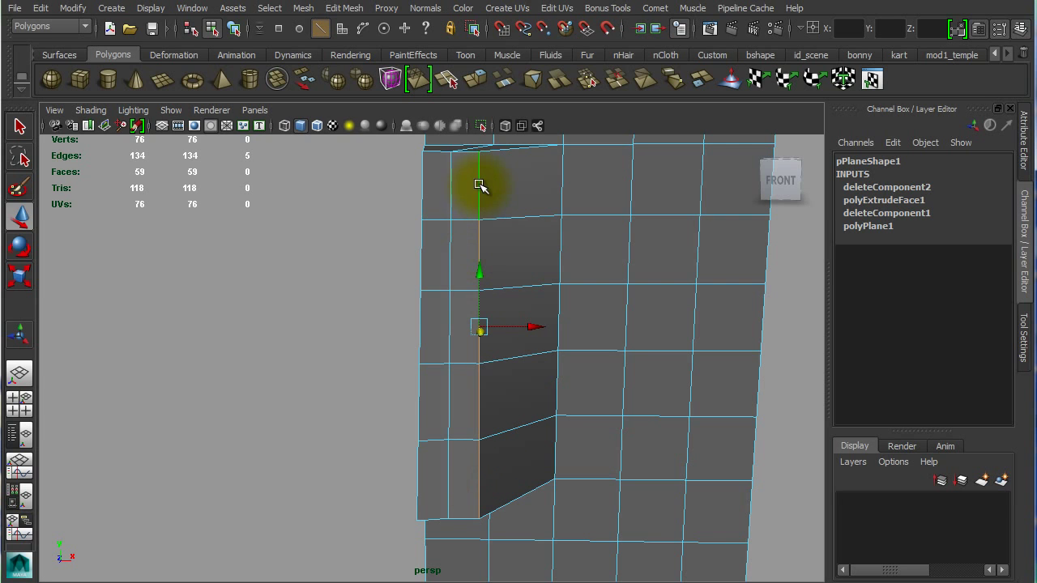
pyautogui.keyDown('alt'); pyautogui.moveTo(465, 473); pyautogui.dragTo(564, 390); pyautogui.keyUp('alt')
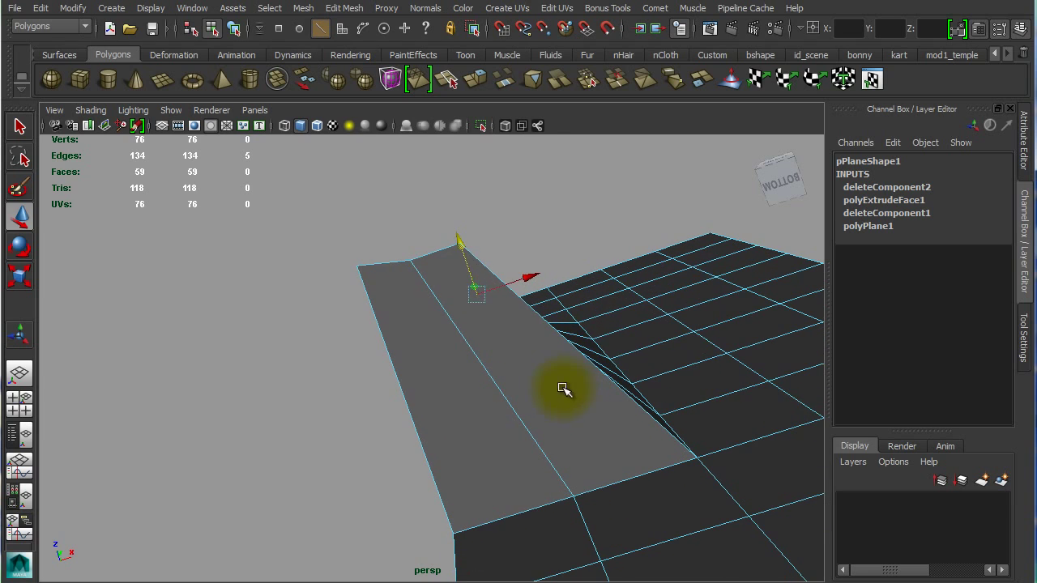
pyautogui.moveTo(460, 245); pyautogui.dragTo(464, 271)
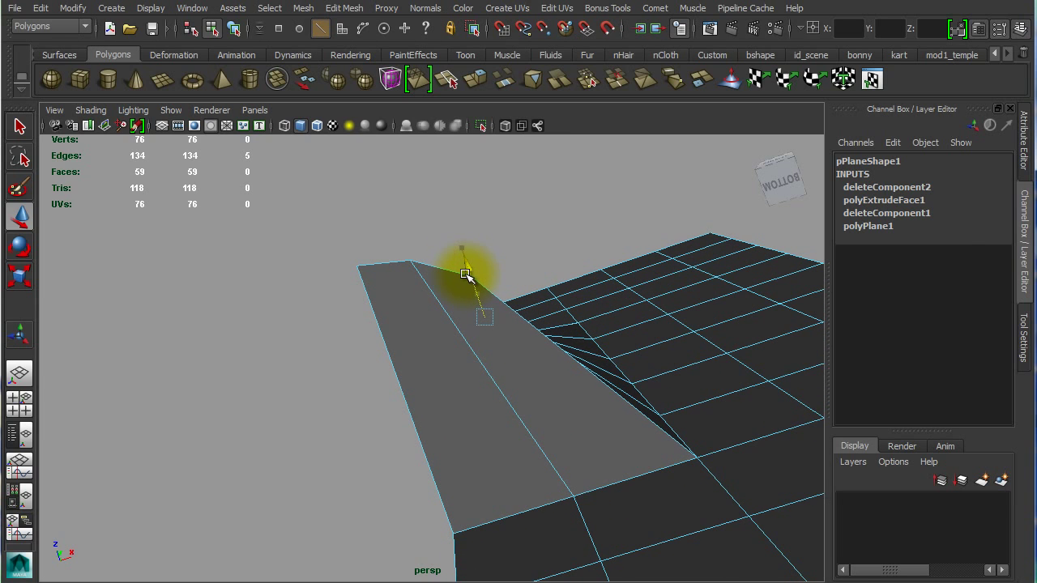
pyautogui.click(317, 232)
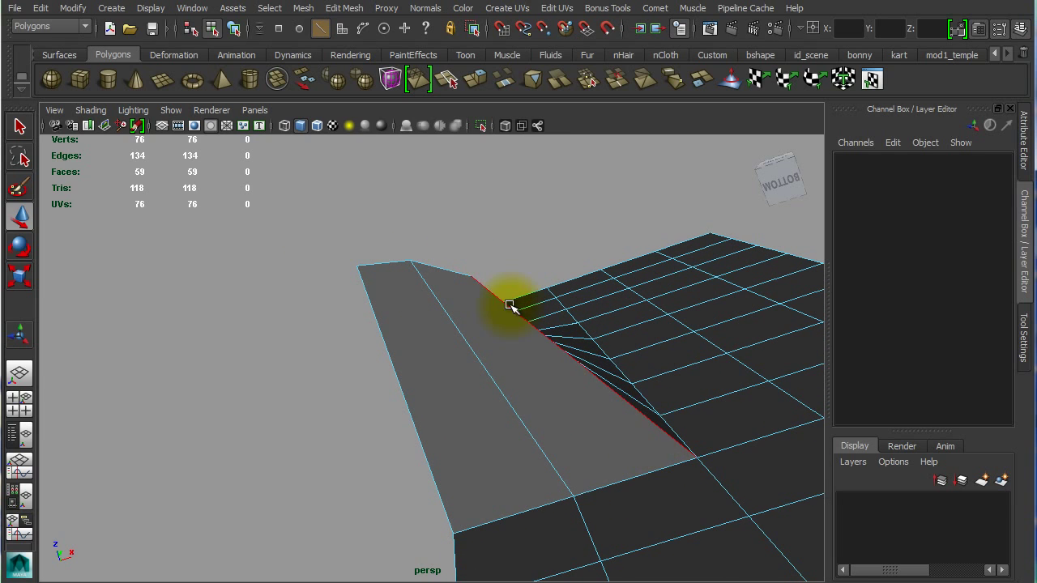
# - Delete the three rows of plane faces above the protrusion together with the two faces capping its upper end
pyautogui.moveTo(483, 314)
pyautogui.keyDown('alt'); pyautogui.mouseDown()
pyautogui.moveTo(561, 342)
pyautogui.moveTo(490, 306)
pyautogui.moveTo(418, 372)
pyautogui.moveTo(509, 354)
pyautogui.moveTo(324, 313)
pyautogui.moveTo(349, 292)
pyautogui.mouseUp(); pyautogui.keyUp('alt')
pyautogui.moveTo(413, 288)
pyautogui.keyDown('alt'); pyautogui.mouseDown()
pyautogui.moveTo(529, 289)
pyautogui.moveTo(416, 273)
pyautogui.mouseUp(); pyautogui.keyUp('alt')
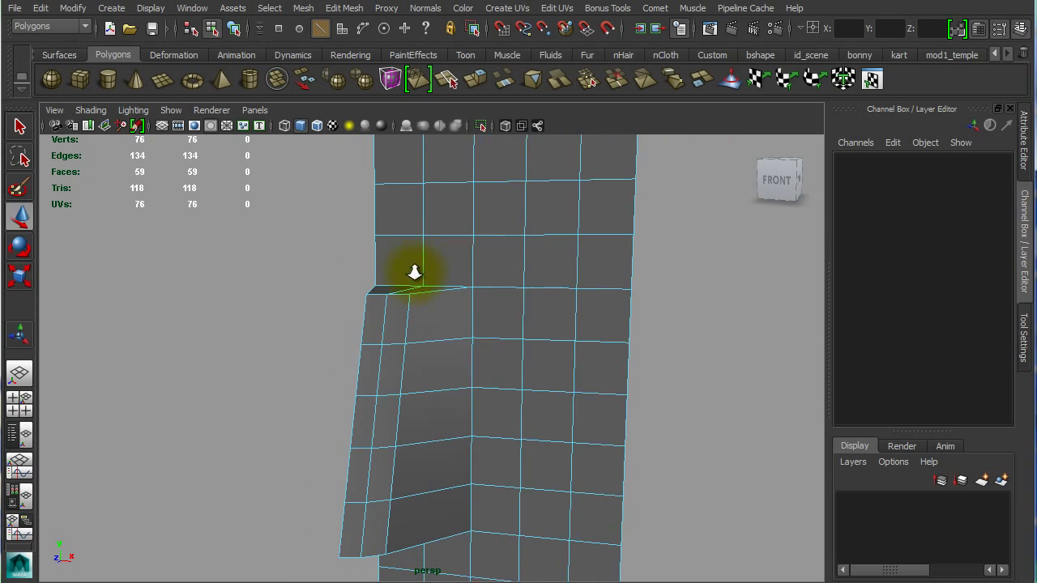
pyautogui.rightClick(438, 259)
pyautogui.click(438, 298)
pyautogui.keyDown('alt'); pyautogui.moveTo(588, 287); pyautogui.dragTo(338, 208, button='right'); pyautogui.keyUp('alt')
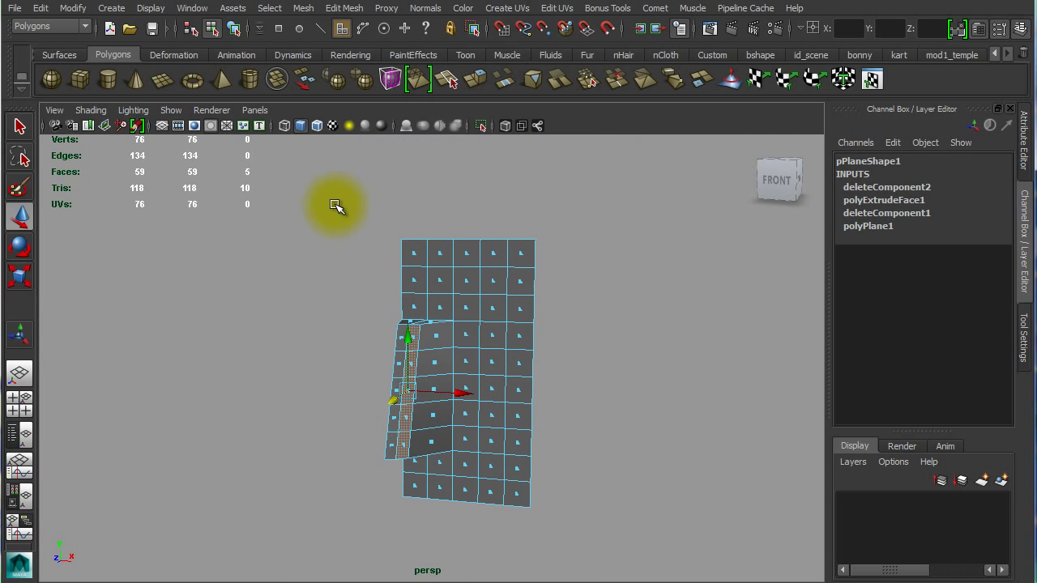
pyautogui.moveTo(335, 206); pyautogui.dragTo(592, 325)
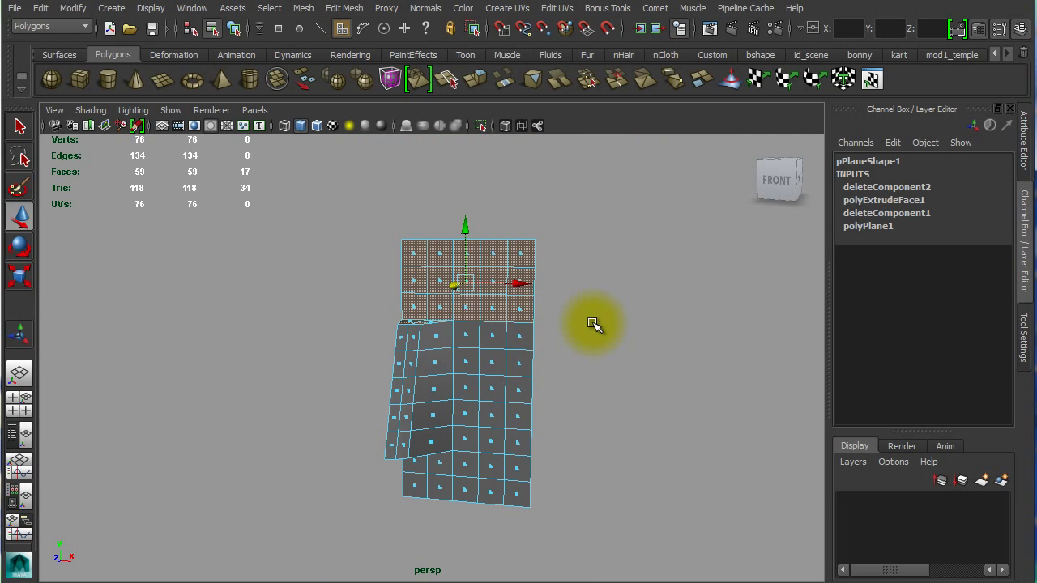
pyautogui.press('Delete')
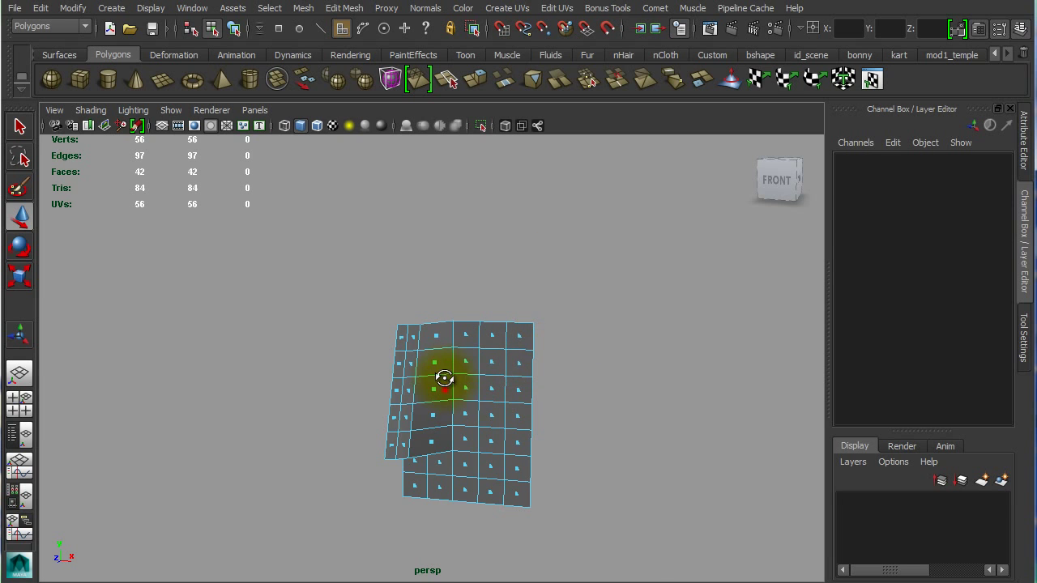
# - Delete the protrusion's lowest row of three faces and the two faces on its underside
pyautogui.keyDown('alt'); pyautogui.moveTo(444, 378); pyautogui.dragTo(377, 364); pyautogui.keyUp('alt')
pyautogui.keyDown('alt'); pyautogui.moveTo(377, 364); pyautogui.dragTo(607, 403, button='right'); pyautogui.keyUp('alt')
pyautogui.keyDown('alt'); pyautogui.moveTo(607, 403); pyautogui.dragTo(446, 437); pyautogui.keyUp('alt')
pyautogui.keyDown('alt'); pyautogui.moveTo(447, 437); pyautogui.dragTo(587, 301, button='middle'); pyautogui.keyUp('alt')
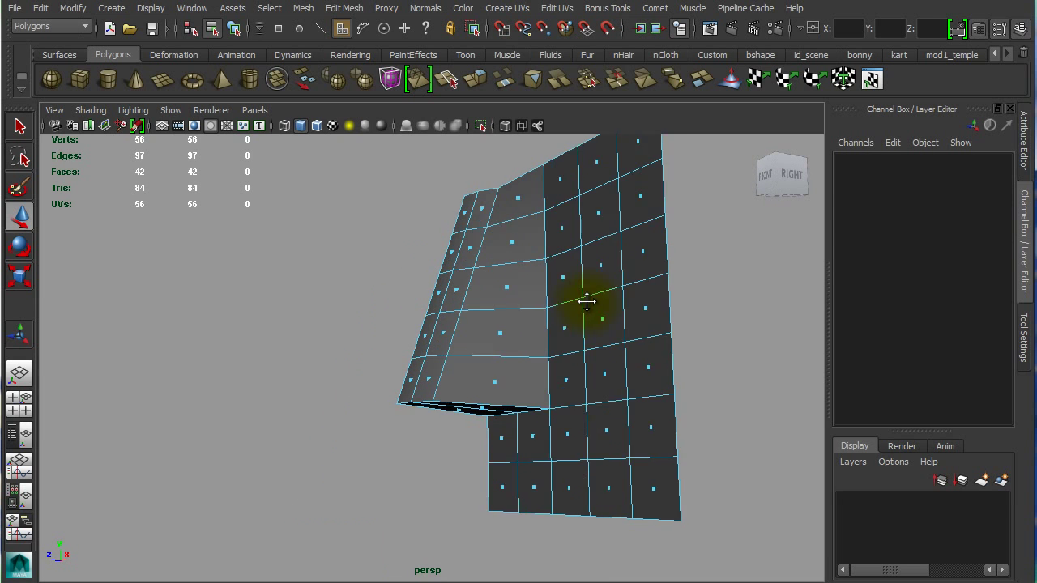
pyautogui.keyDown('alt'); pyautogui.moveTo(586, 302); pyautogui.dragTo(532, 340); pyautogui.keyUp('alt')
pyautogui.moveTo(364, 451); pyautogui.dragTo(493, 359)
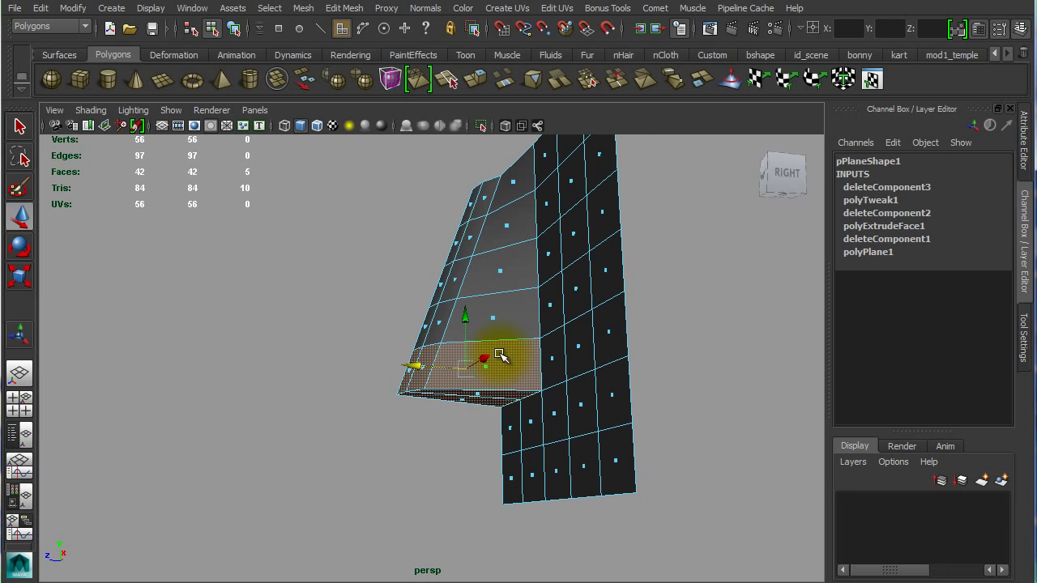
pyautogui.keyDown('alt'); pyautogui.moveTo(423, 404); pyautogui.dragTo(507, 430); pyautogui.keyUp('alt')
pyautogui.keyDown('alt'); pyautogui.moveTo(430, 421); pyautogui.dragTo(378, 425); pyautogui.keyUp('alt')
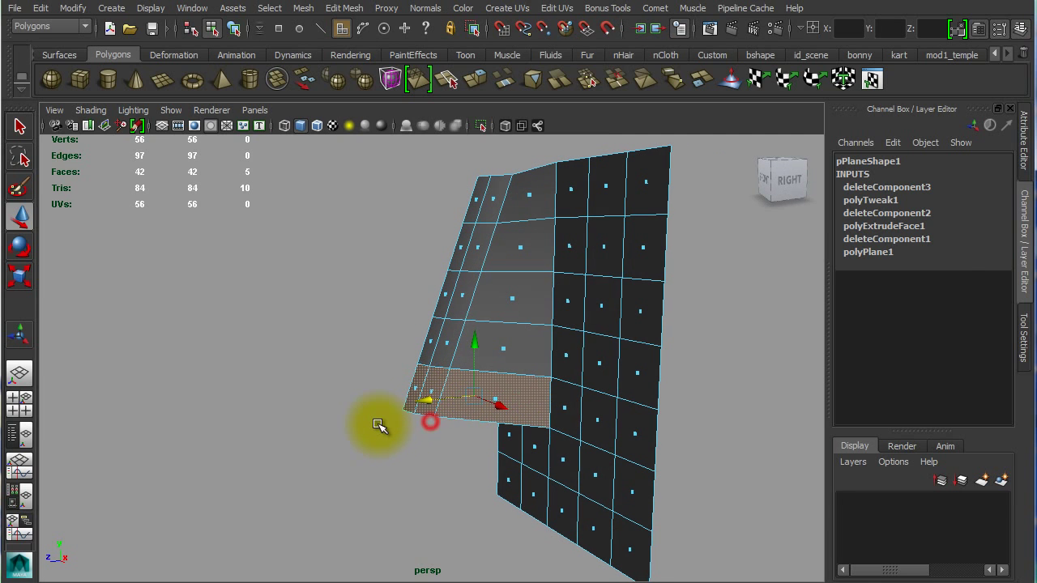
pyautogui.press('Delete')
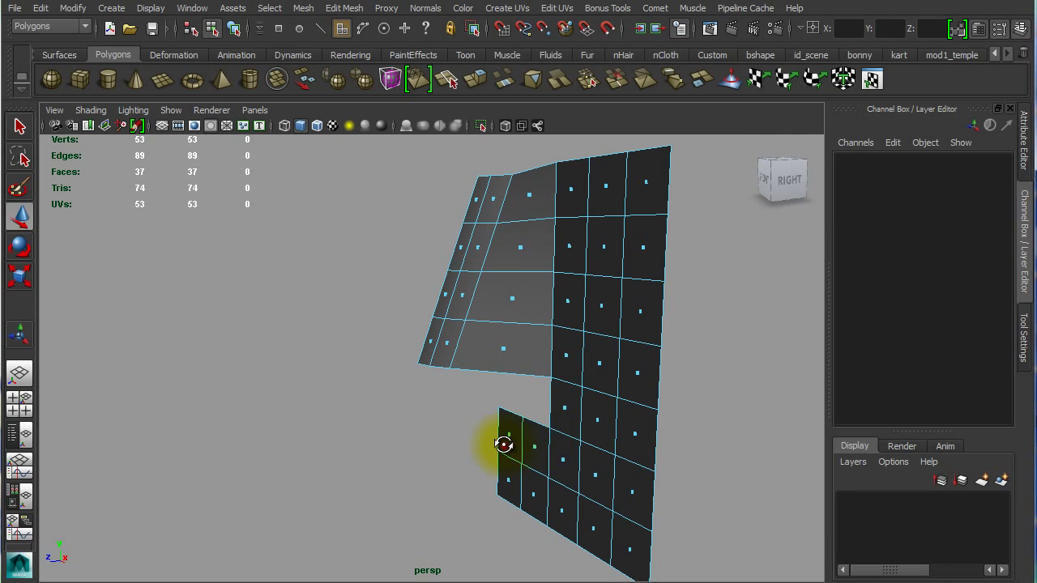
# - Select the three open border edges along the protrusion's lower end, above the gap
pyautogui.keyDown('alt'); pyautogui.moveTo(503, 445); pyautogui.dragTo(595, 414); pyautogui.keyUp('alt')
pyautogui.scroll(10, 683, 433)
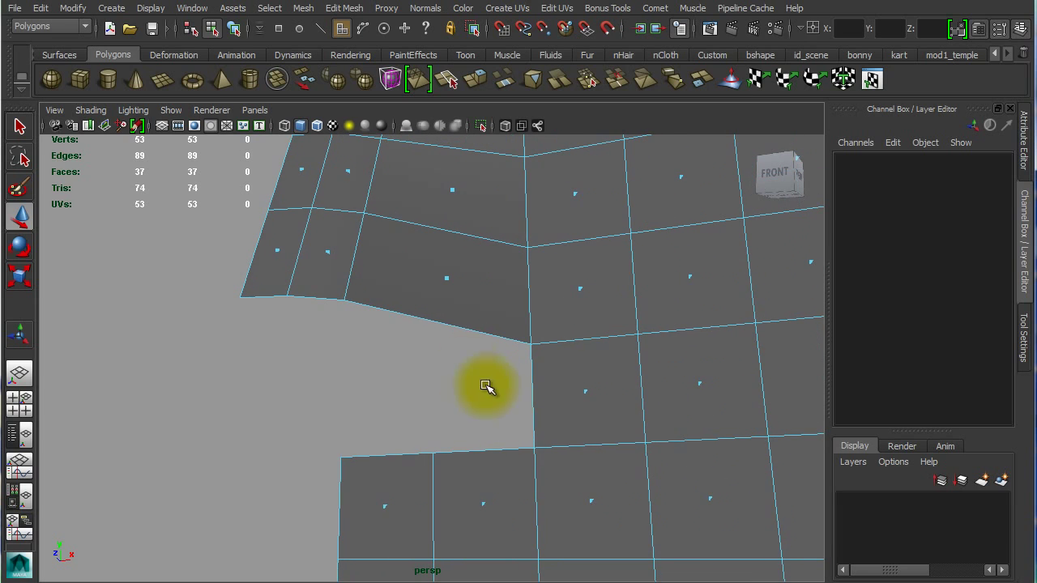
pyautogui.moveTo(435, 314); pyautogui.dragTo(433, 274, button='right')
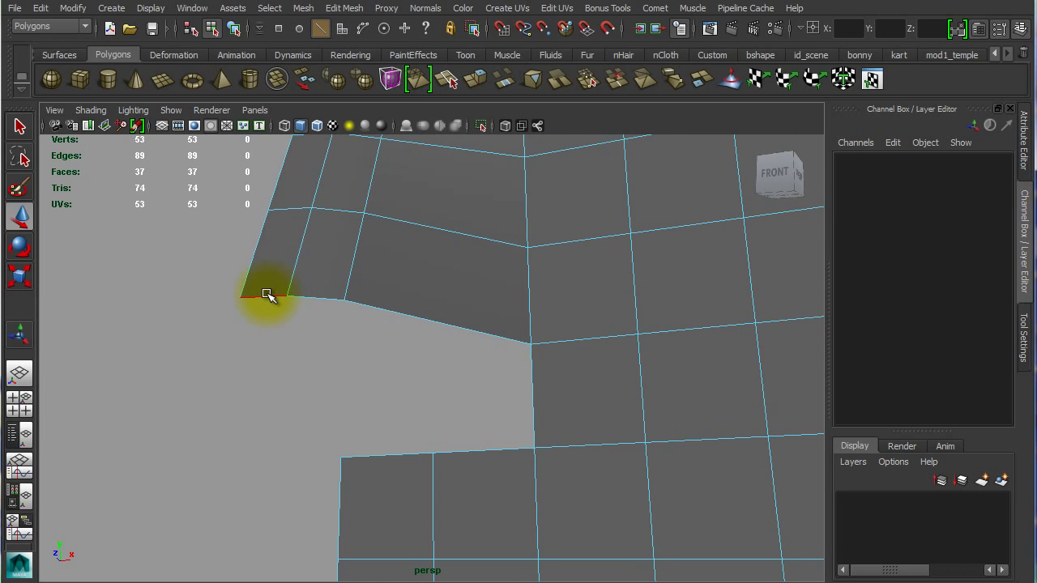
pyautogui.click(268, 298)
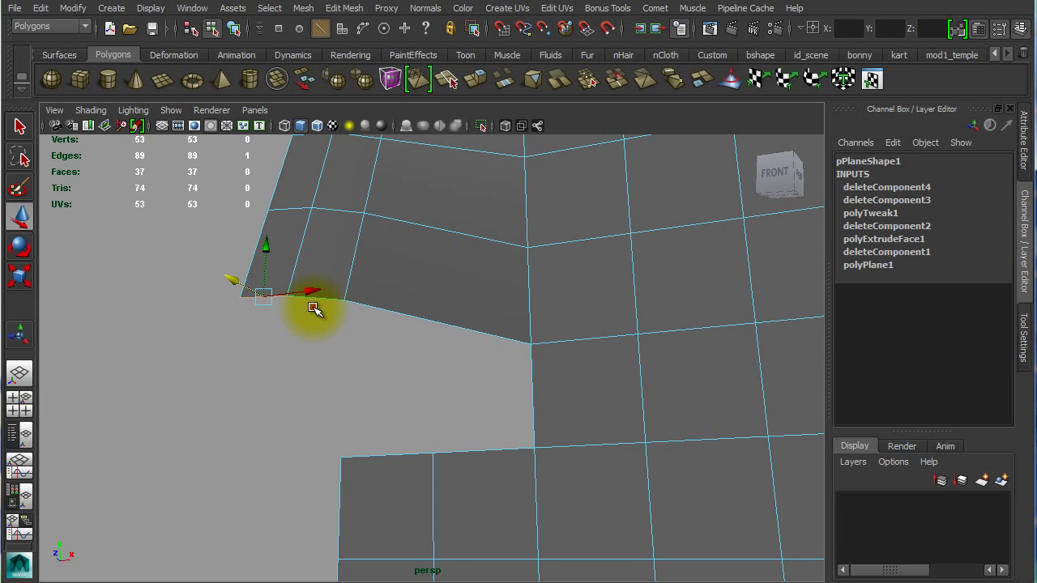
pyautogui.doubleClick(273, 295)
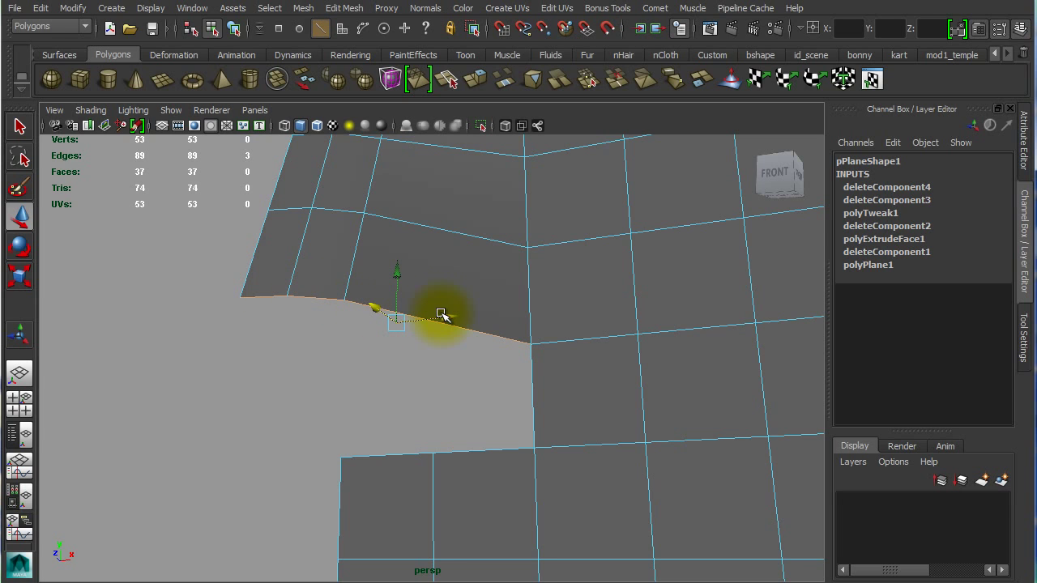
pyautogui.keyDown('alt'); pyautogui.moveTo(419, 378); pyautogui.dragTo(470, 384); pyautogui.keyUp('alt')
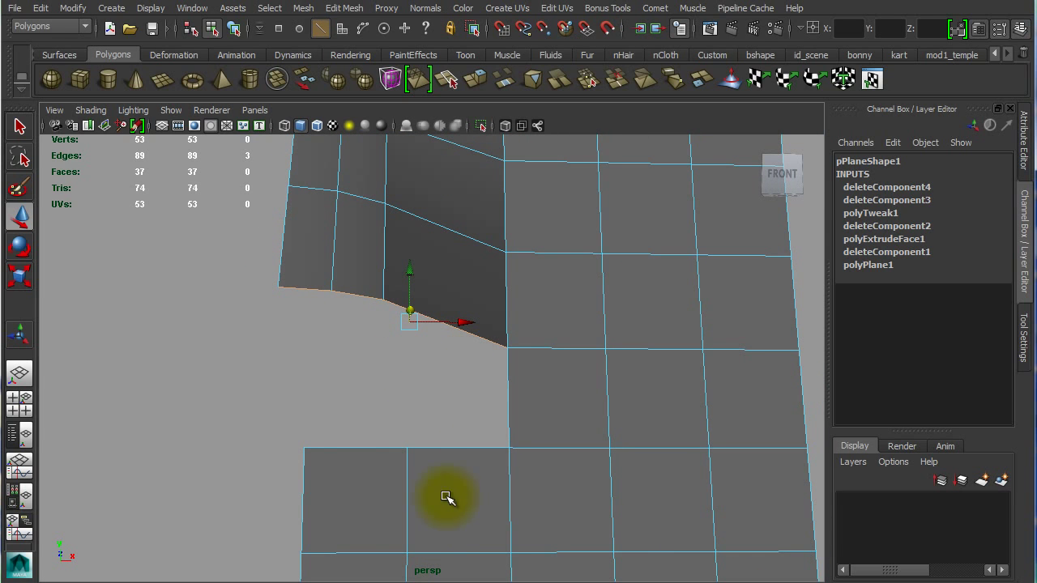
# - Check the two plane edges below the gap, and select the protrusion's lower border edge nearest the centre
pyautogui.click(368, 433)
pyautogui.click(471, 430)
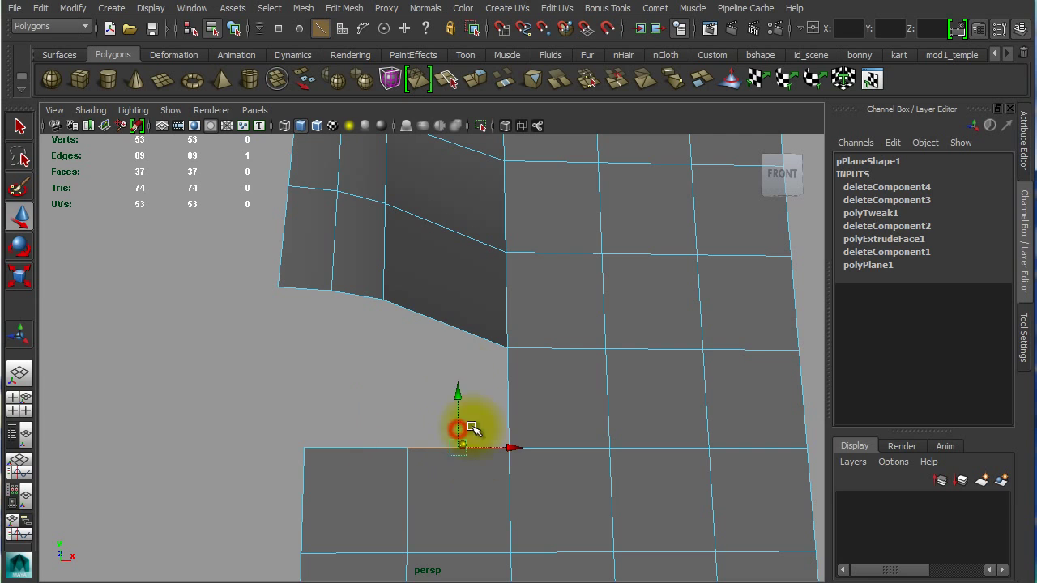
pyautogui.click(354, 424)
pyautogui.moveTo(307, 311); pyautogui.dragTo(321, 279)
pyautogui.keyDown('alt'); pyautogui.moveTo(462, 398); pyautogui.dragTo(497, 340, button='middle'); pyautogui.keyUp('alt')
pyautogui.keyDown('alt'); pyautogui.moveTo(497, 340); pyautogui.dragTo(434, 347, button='right'); pyautogui.keyUp('alt')
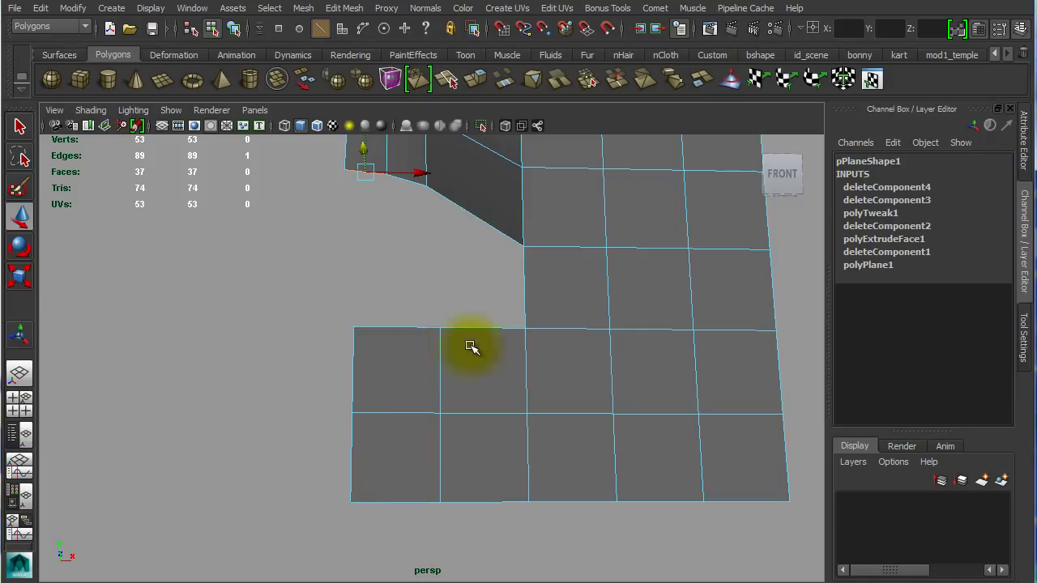
pyautogui.keyDown('alt'); pyautogui.moveTo(534, 245); pyautogui.dragTo(524, 293, button='middle'); pyautogui.keyUp('alt')
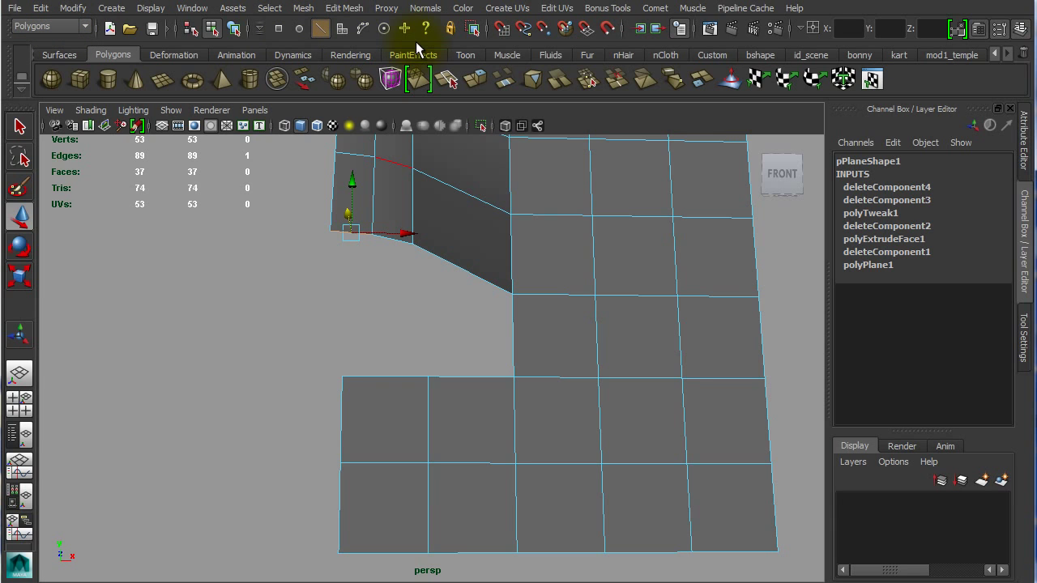
# - Add the Insert Edge Loop Tool and the Merge Vertex Tool to the Polygons shelf as shortcuts
pyautogui.click(344, 8)
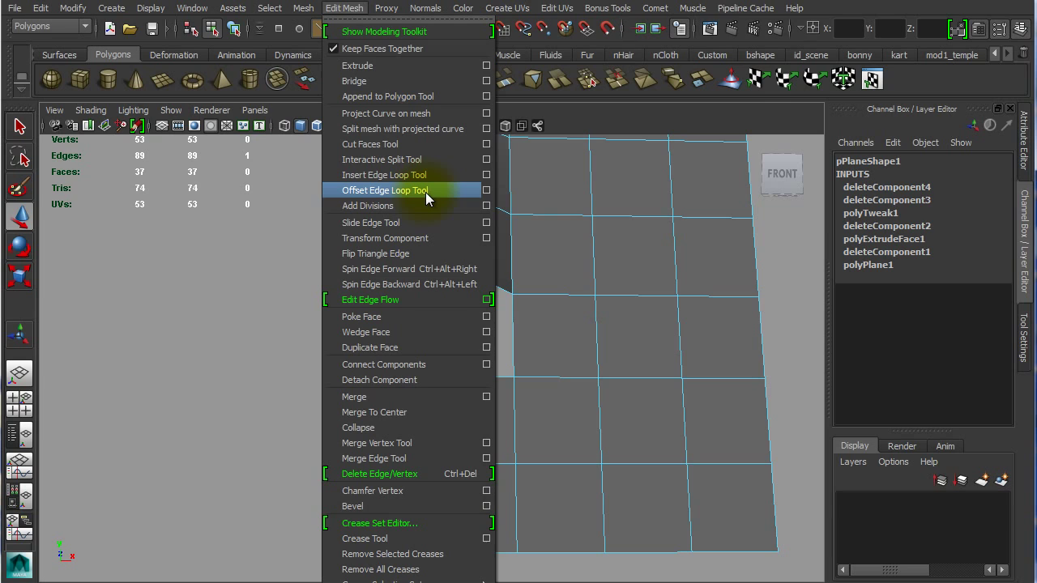
pyautogui.click(387, 172)
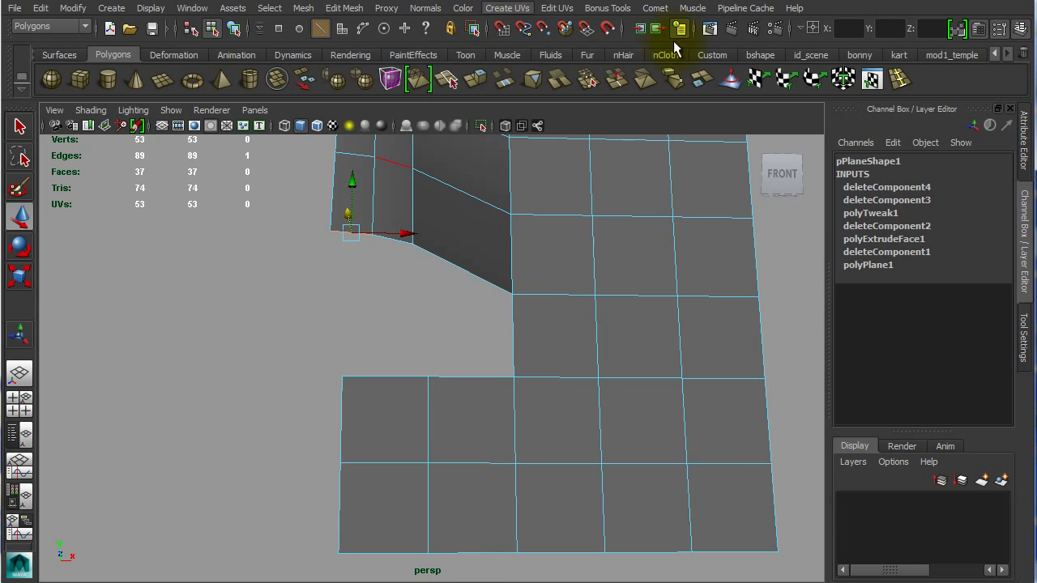
pyautogui.click(557, 8)
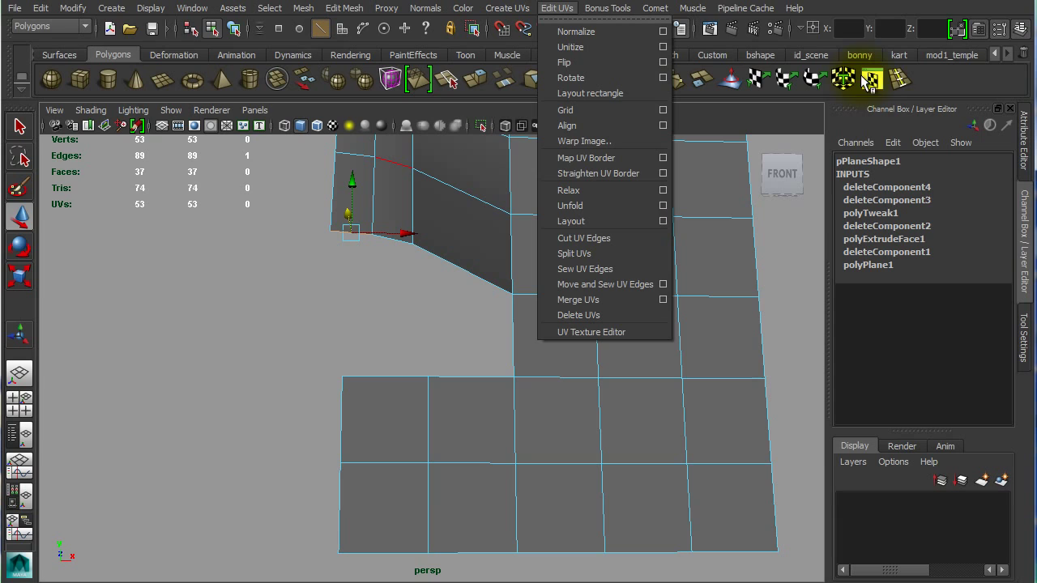
pyautogui.click(939, 70)
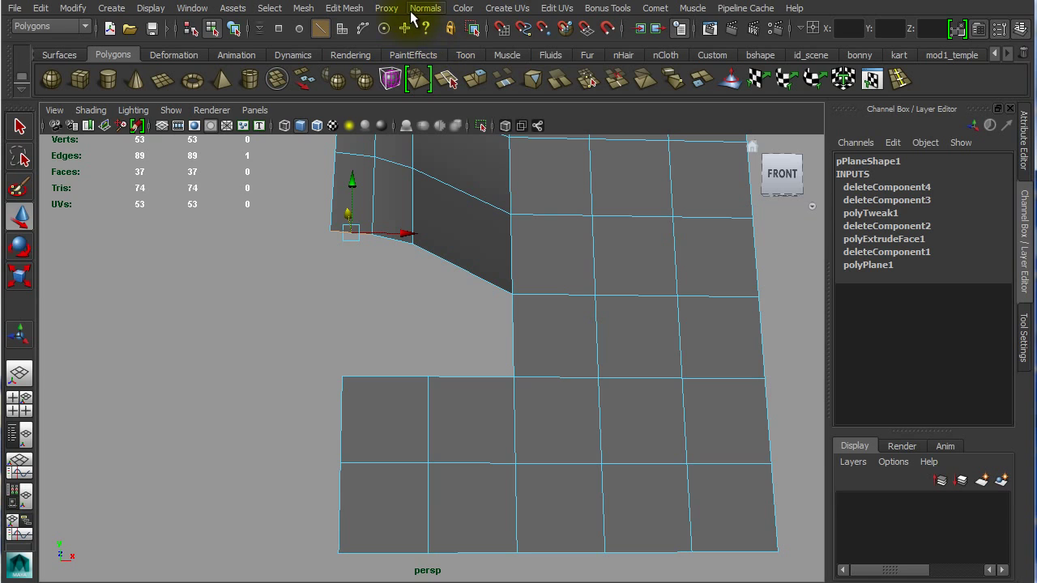
pyautogui.click(365, 10)
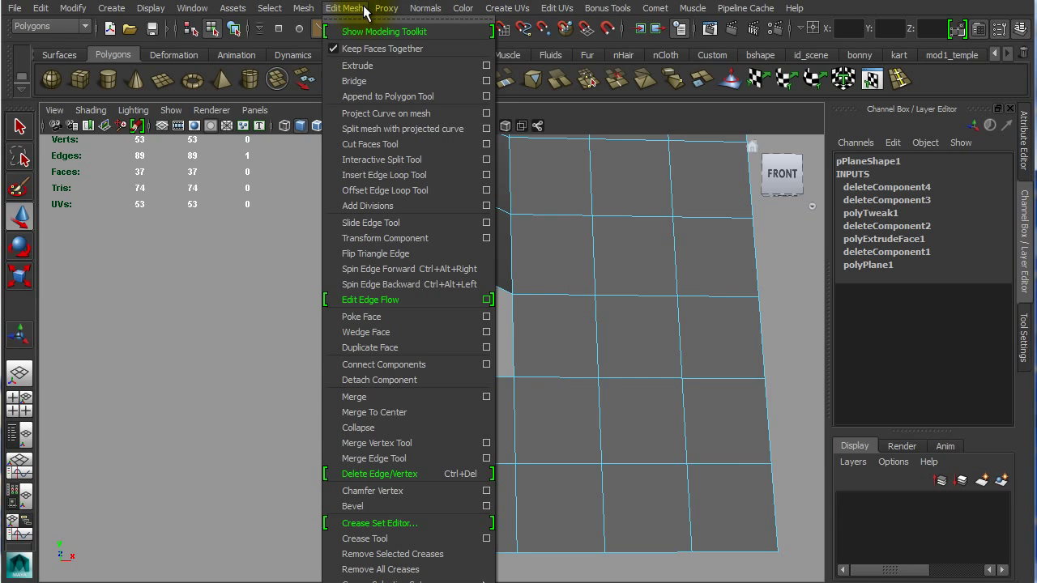
pyautogui.keyDown('ctrl'); pyautogui.keyDown('shift'); pyautogui.click(391, 446); pyautogui.keyUp('shift'); pyautogui.keyUp('ctrl')
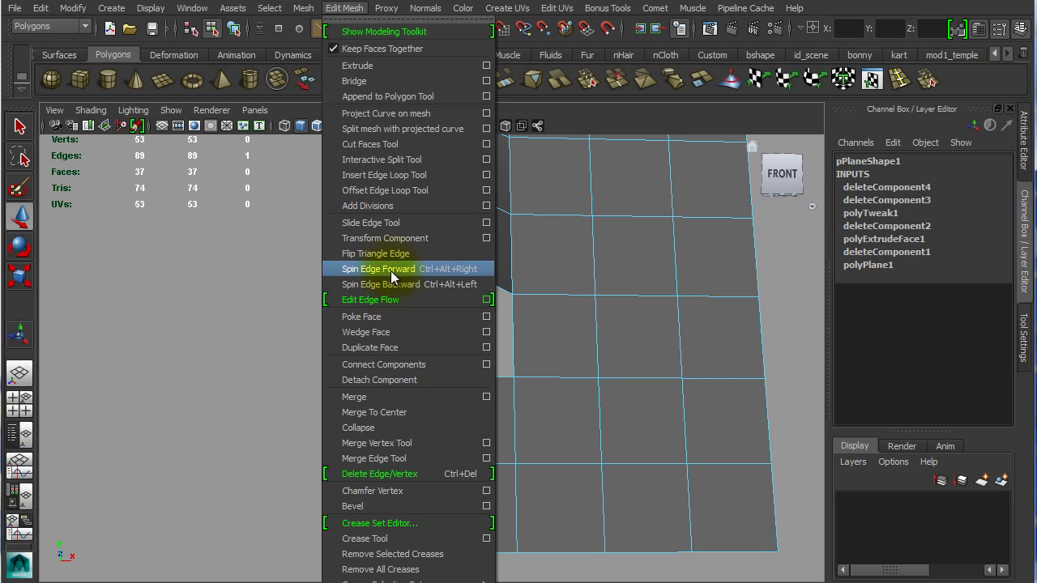
# - Add the Interactive Split Tool to the Polygons shelf as a shortcut
pyautogui.keyDown('ctrl'); pyautogui.keyDown('shift'); pyautogui.click(406, 160); pyautogui.keyUp('shift'); pyautogui.keyUp('ctrl')
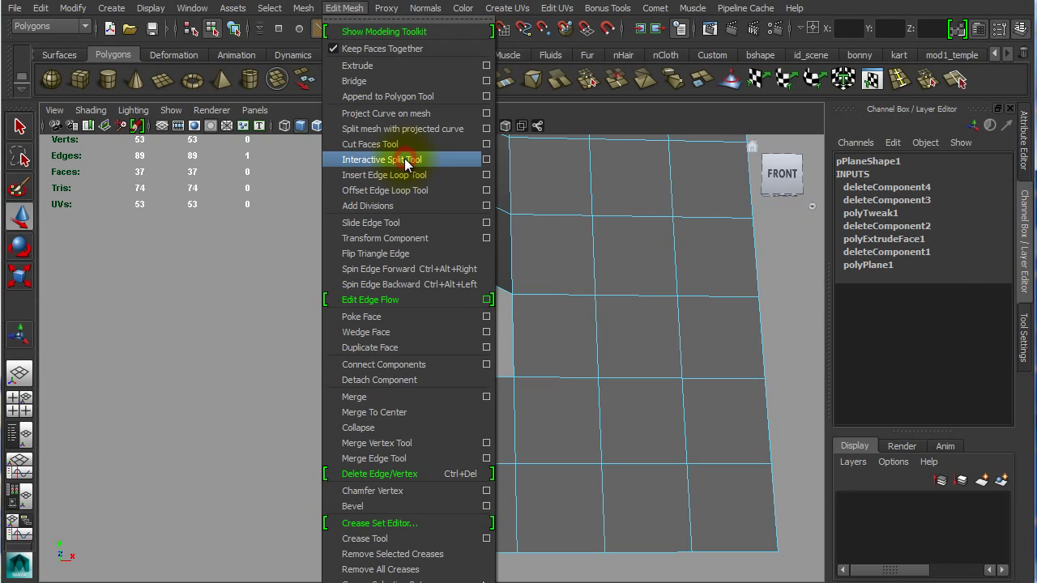
pyautogui.click(233, 205)
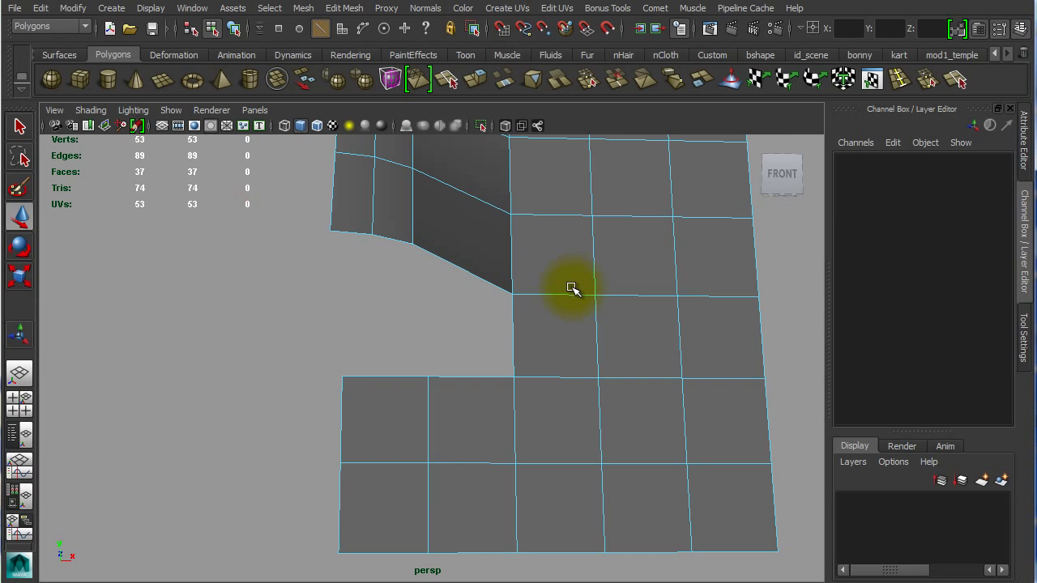
# - Insert a vertical edge loop near the middle of the two faces below the gap that lie along the plane's centre edge
pyautogui.moveTo(342, 315)
pyautogui.keyDown('alt'); pyautogui.mouseDown()
pyautogui.moveTo(340, 300)
pyautogui.moveTo(412, 381)
pyautogui.mouseUp(); pyautogui.keyUp('alt')
pyautogui.rightClick(332, 252)
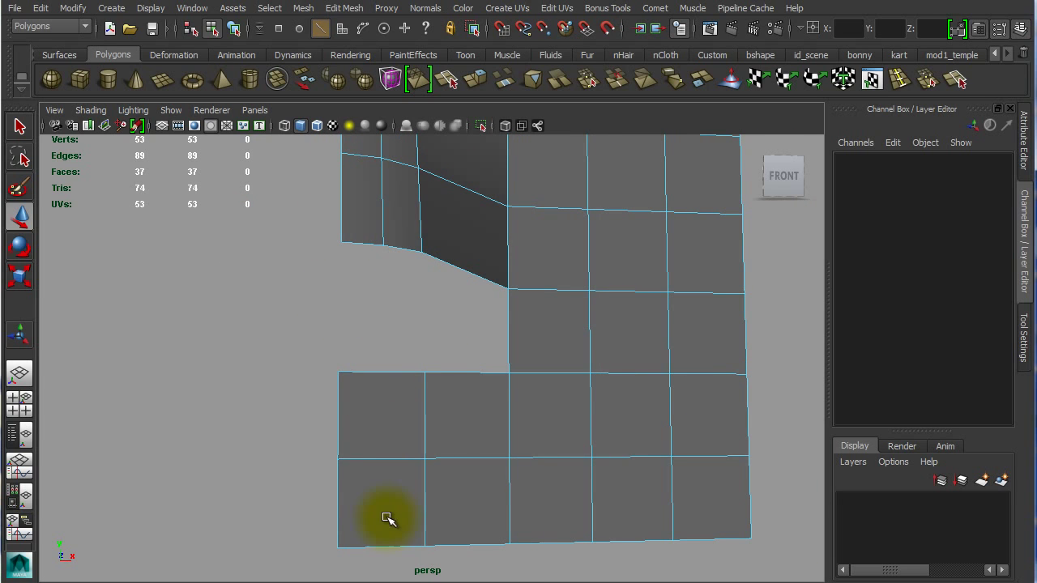
pyautogui.click(901, 79)
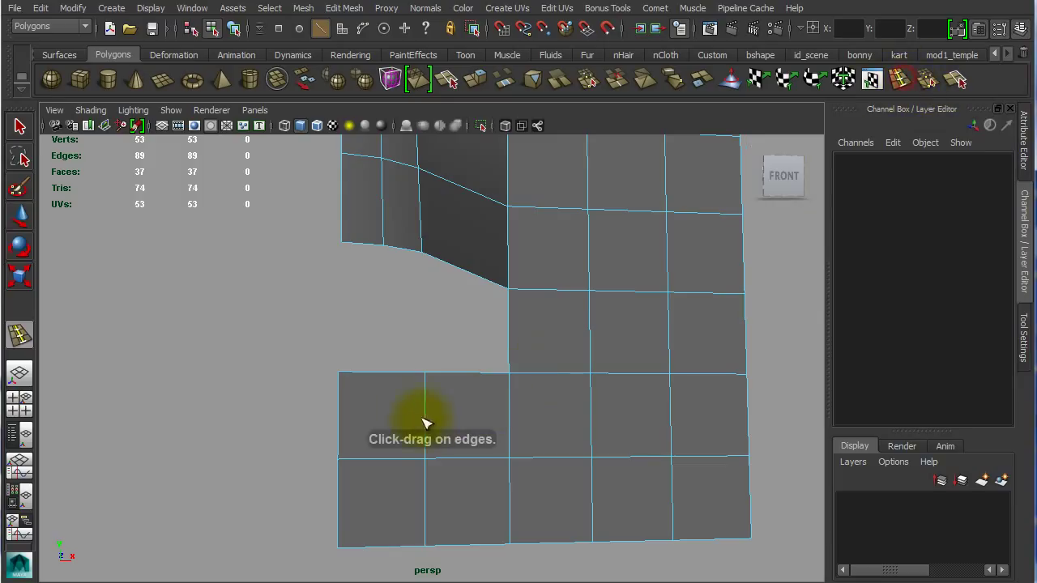
pyautogui.moveTo(384, 464)
pyautogui.mouseDown()
pyautogui.moveTo(427, 475)
pyautogui.moveTo(381, 470)
pyautogui.mouseUp()
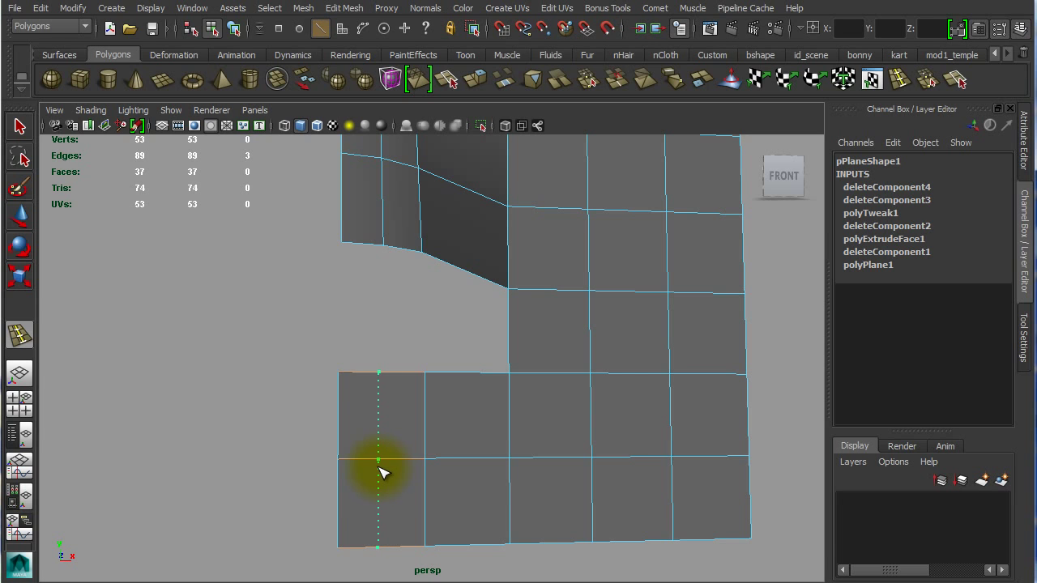
pyautogui.moveTo(382, 471); pyautogui.dragTo(393, 440)
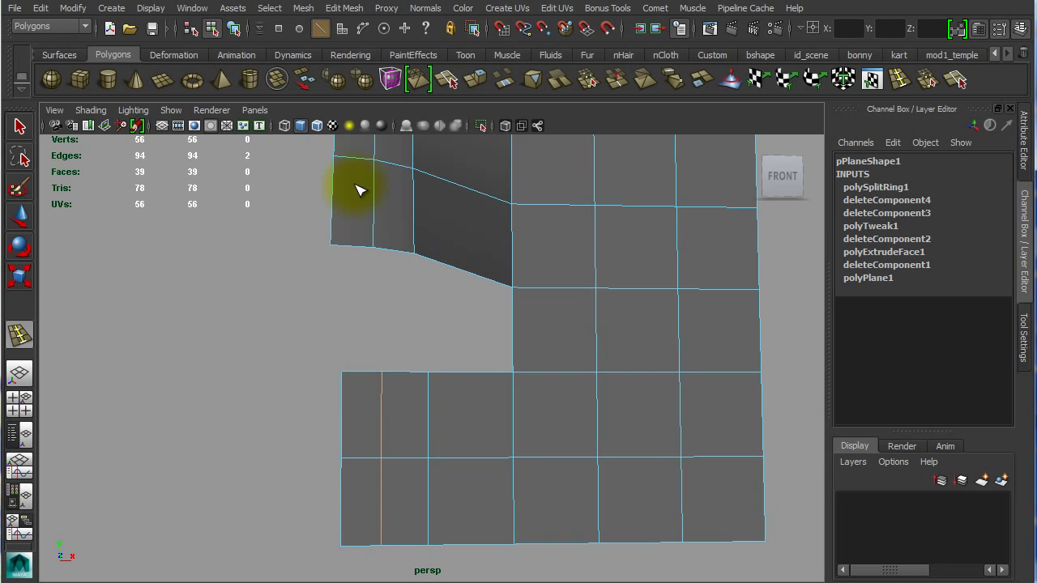
# - Select the three open border edges along the protrusion's lower end and extrude them
pyautogui.moveTo(358, 190); pyautogui.dragTo(359, 146, button='right')
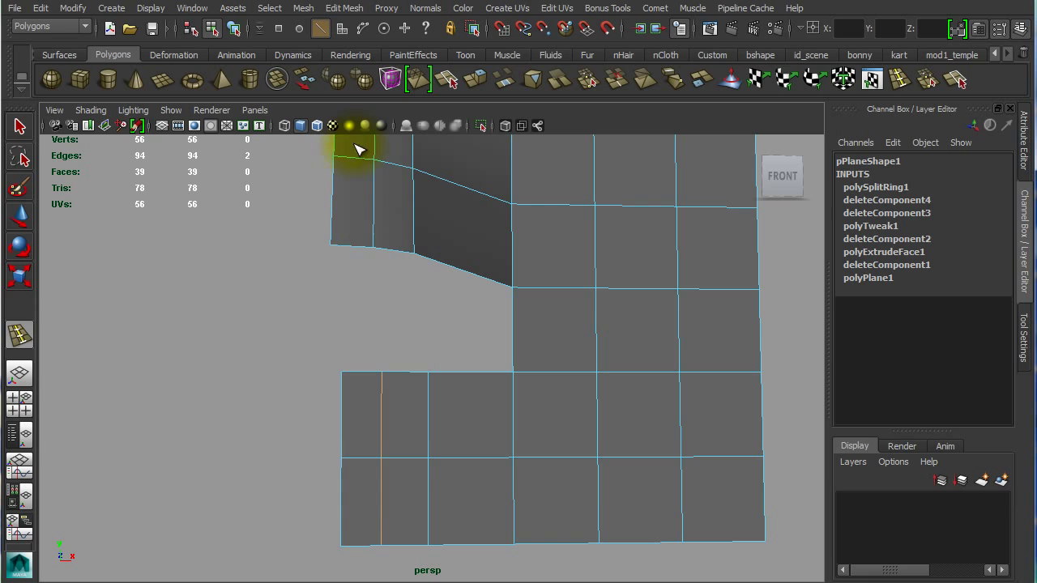
pyautogui.press('w')
pyautogui.click(349, 246)
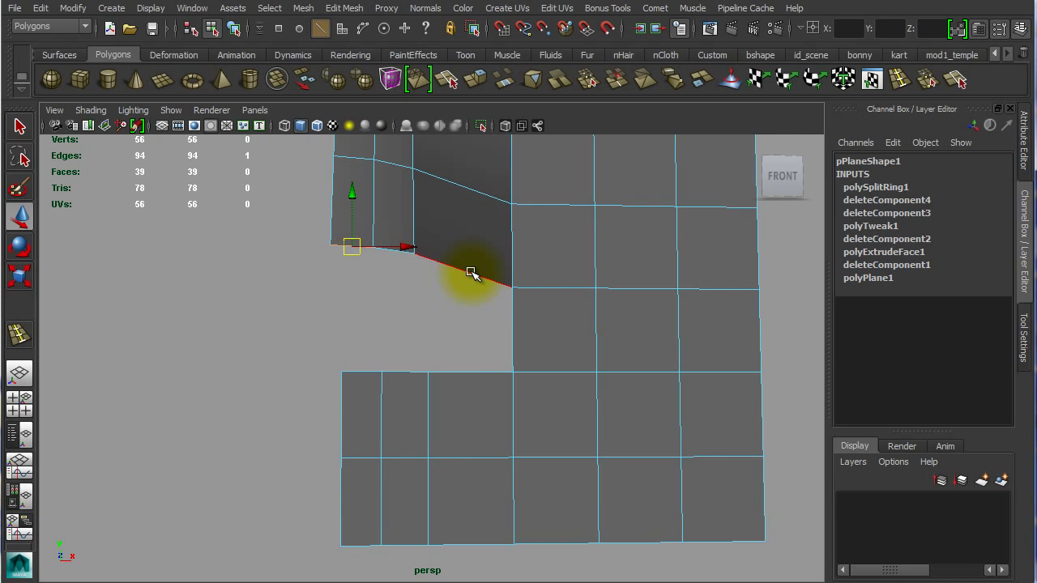
pyautogui.moveTo(432, 306)
pyautogui.keyDown('alt'); pyautogui.mouseDown()
pyautogui.moveTo(405, 324)
pyautogui.moveTo(424, 313)
pyautogui.mouseUp(); pyautogui.keyUp('alt')
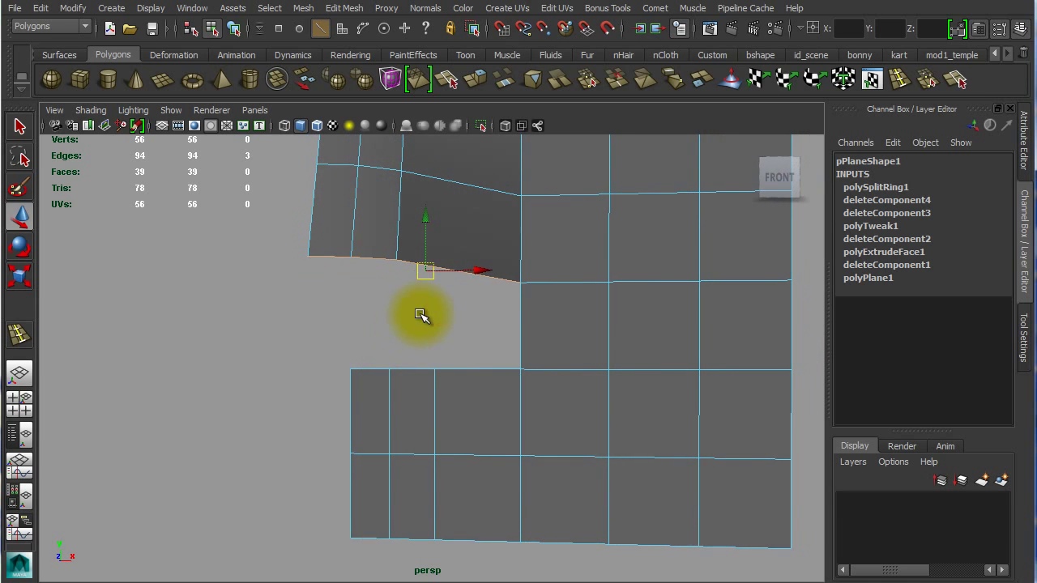
pyautogui.keyDown('shift'); pyautogui.rightClick(422, 312); pyautogui.keyUp('shift')
pyautogui.click(419, 350)
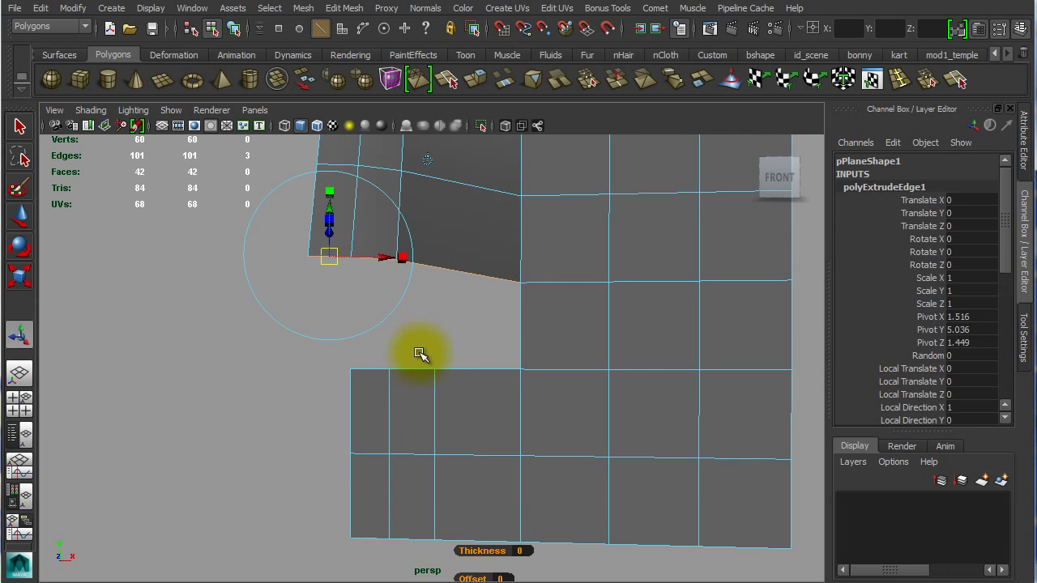
# - Move the extruded edges down about 0.934 along the world Y axis and slightly outward in Z, following the protrusion's slope
pyautogui.keyDown('alt'); pyautogui.moveTo(500, 295); pyautogui.dragTo(418, 292); pyautogui.keyUp('alt')
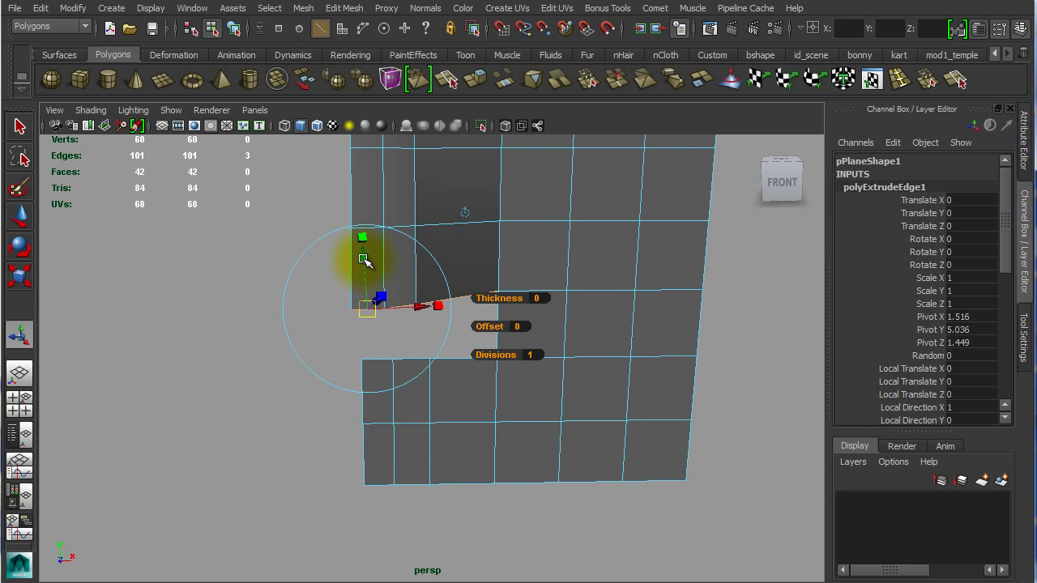
pyautogui.moveTo(363, 258); pyautogui.dragTo(382, 326)
pyautogui.hotkey('ctrl', 'z')
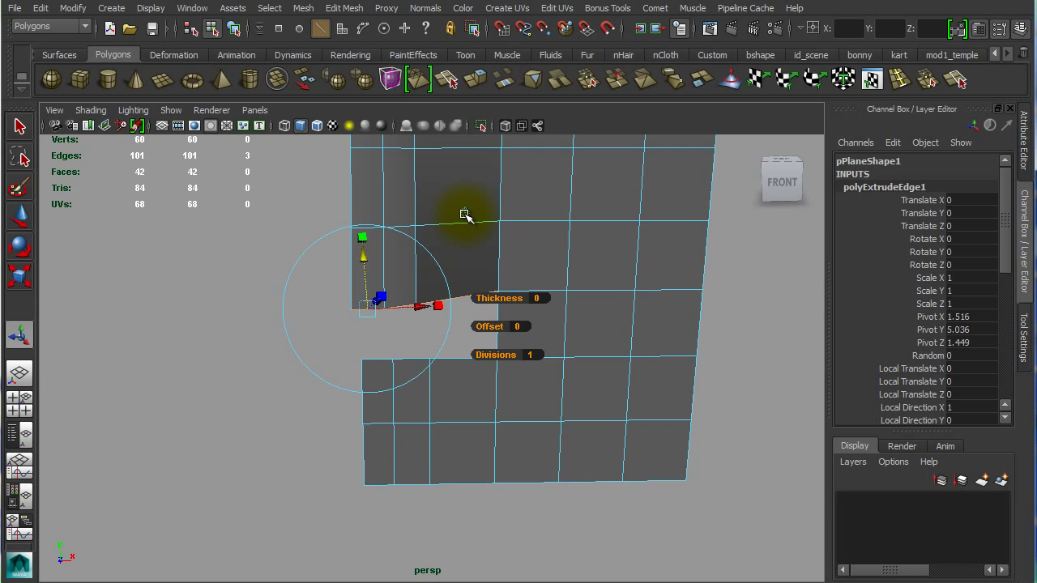
pyautogui.click(465, 213)
pyautogui.moveTo(434, 247); pyautogui.dragTo(428, 294)
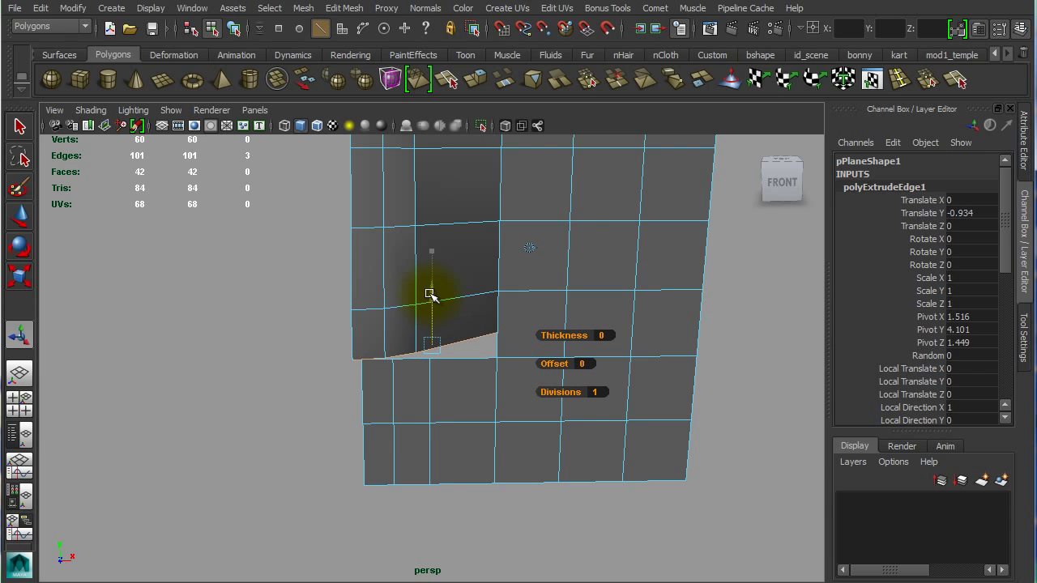
pyautogui.keyDown('alt'); pyautogui.moveTo(456, 377); pyautogui.dragTo(531, 387); pyautogui.keyUp('alt')
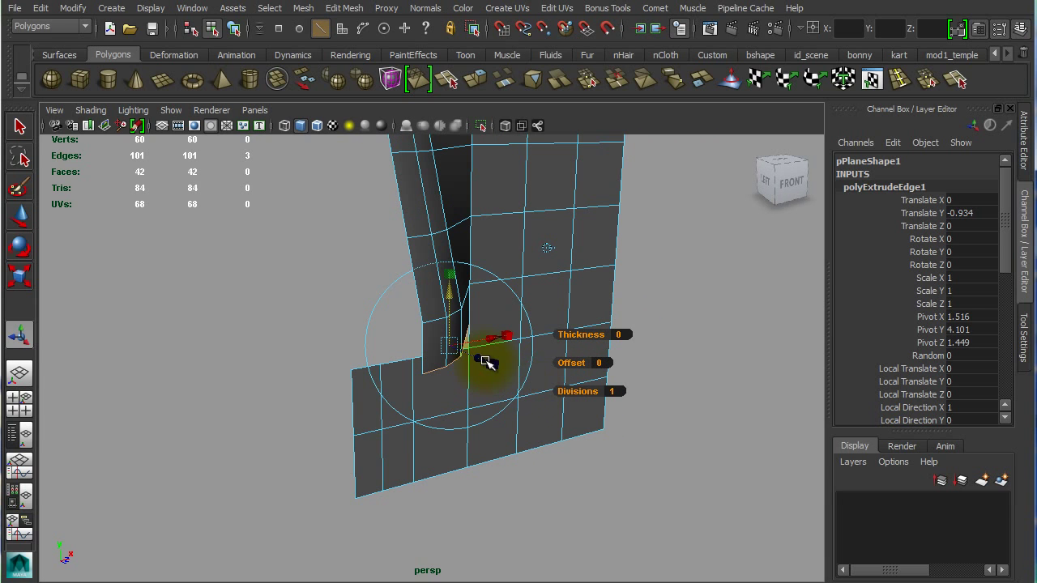
pyautogui.moveTo(486, 362); pyautogui.dragTo(253, 346)
pyautogui.click(253, 347)
# - Merge the four lower vertices of the extruded row onto the matching plane vertices below the gap with the Merge Vertex Tool
pyautogui.keyDown('alt'); pyautogui.moveTo(430, 389); pyautogui.dragTo(424, 354); pyautogui.keyUp('alt')
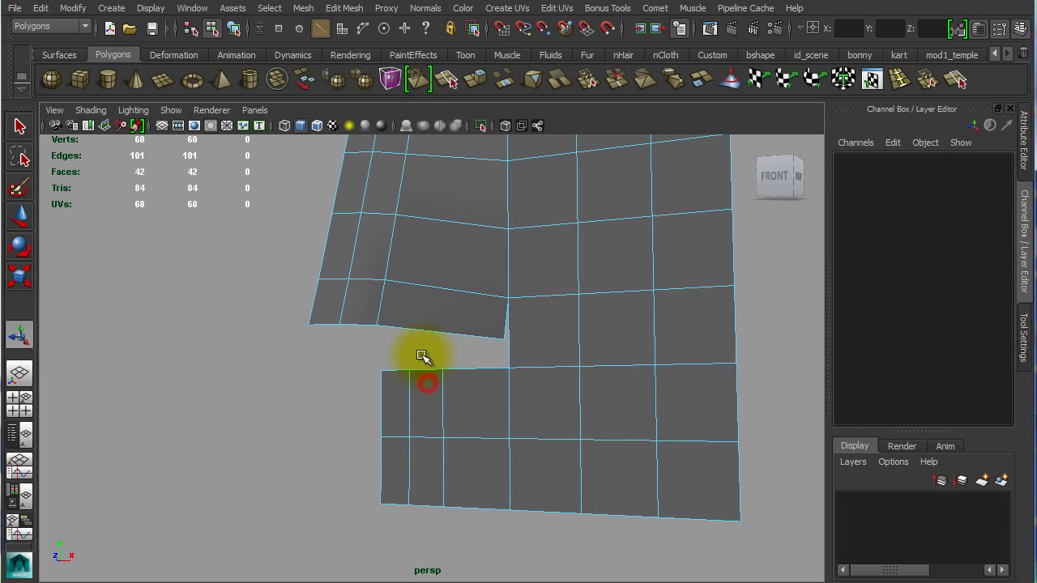
pyautogui.click(458, 332)
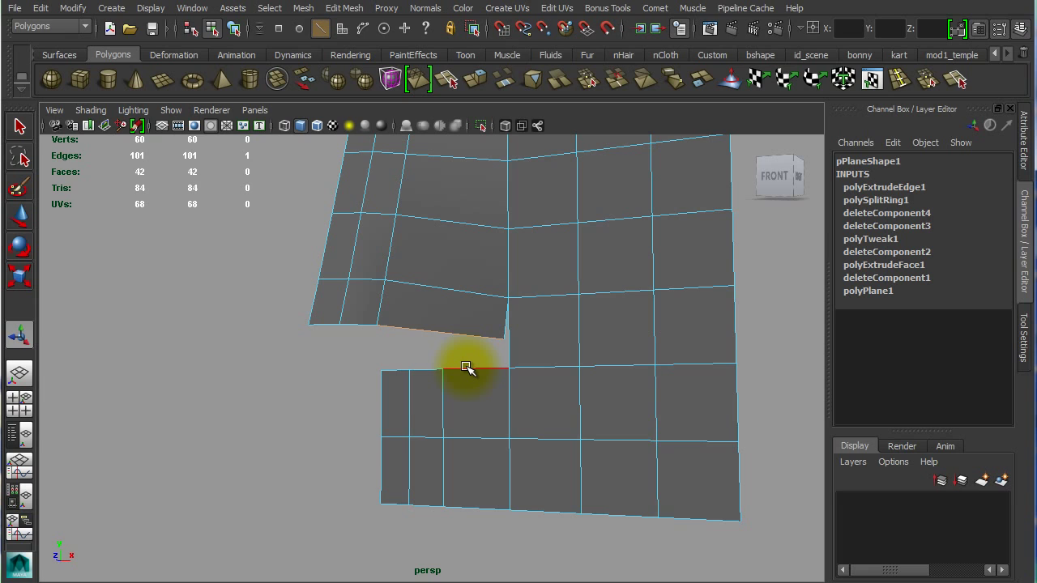
pyautogui.keyDown('alt'); pyautogui.moveTo(439, 355); pyautogui.dragTo(483, 366); pyautogui.keyUp('alt')
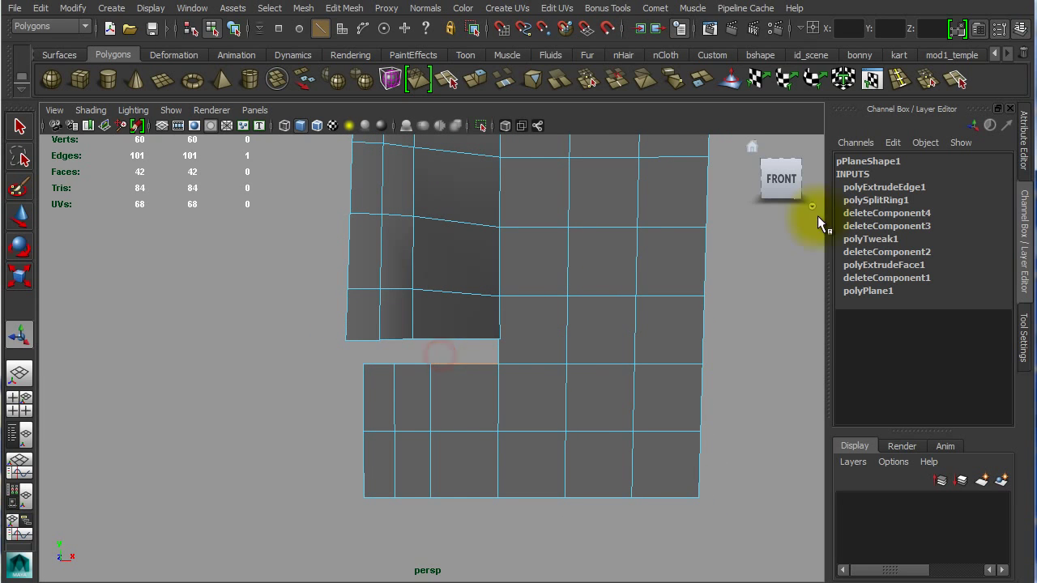
pyautogui.click(926, 79)
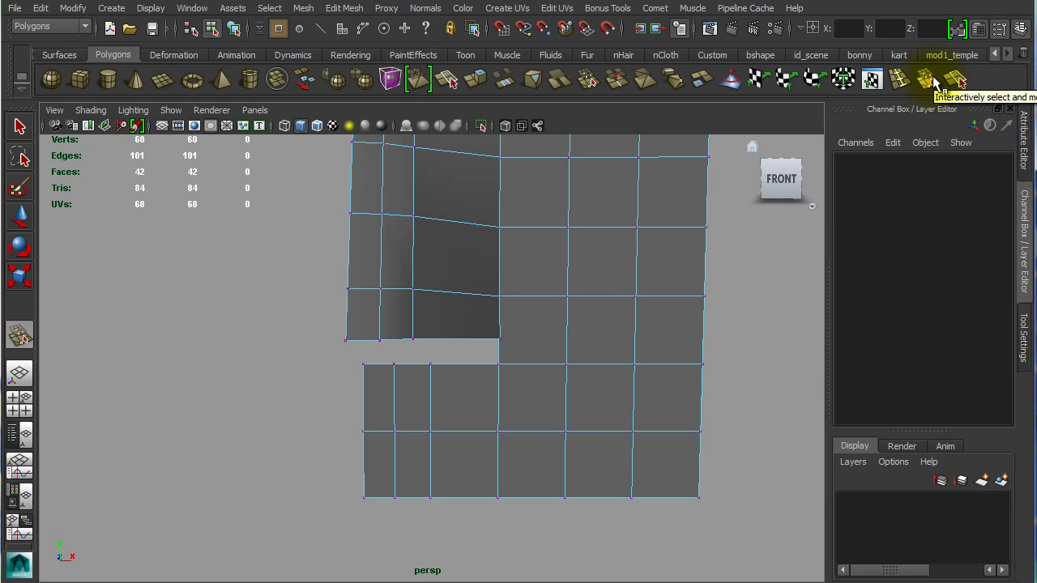
pyautogui.moveTo(439, 359)
pyautogui.mouseDown()
pyautogui.moveTo(315, 282)
pyautogui.moveTo(343, 301)
pyautogui.moveTo(363, 372)
pyautogui.mouseUp()
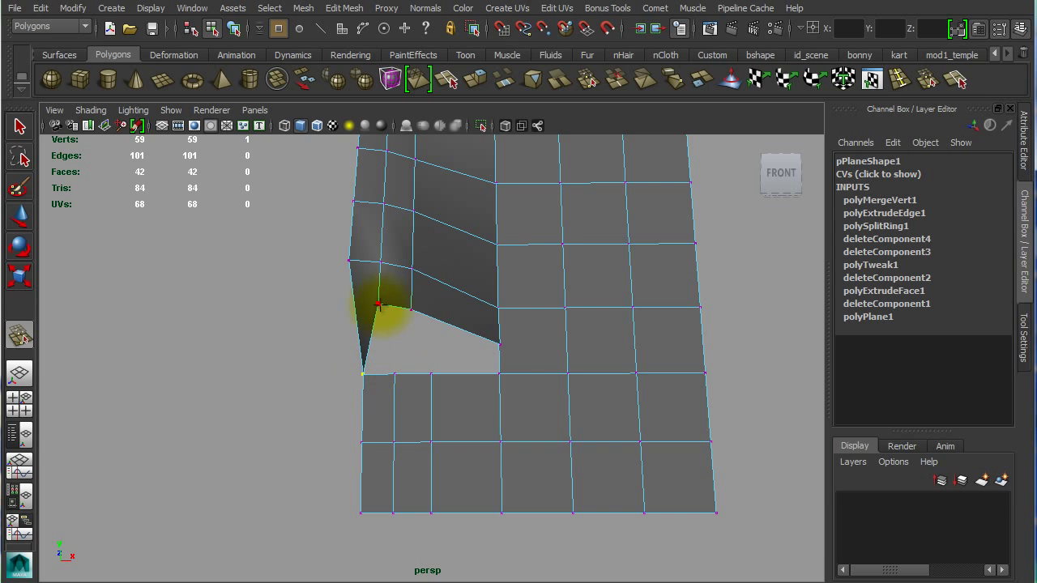
pyautogui.moveTo(378, 305); pyautogui.dragTo(395, 373)
pyautogui.moveTo(411, 312); pyautogui.dragTo(398, 329)
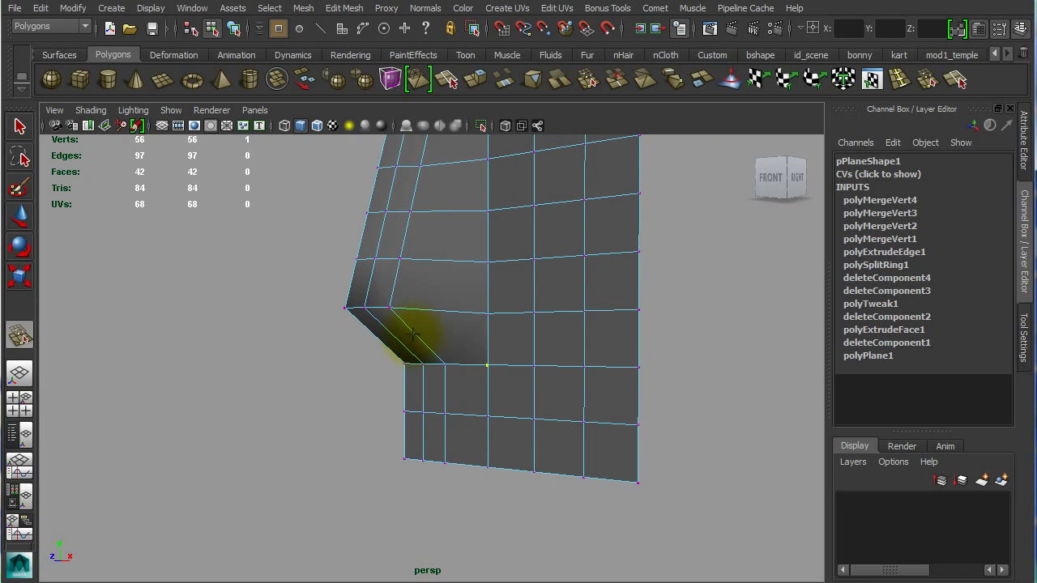
# - Insert a horizontal edge loop across the protrusion's sloping underside and the adjoining plane faces
pyautogui.press('w')
pyautogui.keyDown('alt'); pyautogui.moveTo(478, 359); pyautogui.dragTo(541, 359); pyautogui.keyUp('alt')
pyautogui.keyDown('alt'); pyautogui.moveTo(352, 352); pyautogui.dragTo(490, 337); pyautogui.keyUp('alt')
pyautogui.keyDown('alt'); pyautogui.moveTo(392, 333); pyautogui.dragTo(370, 347); pyautogui.keyUp('alt')
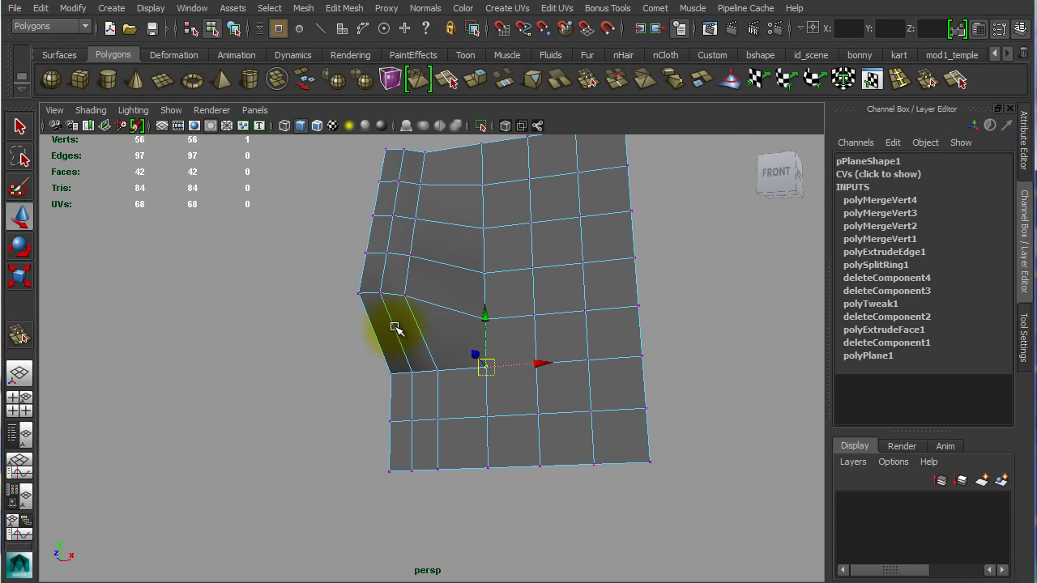
pyautogui.click(897, 75)
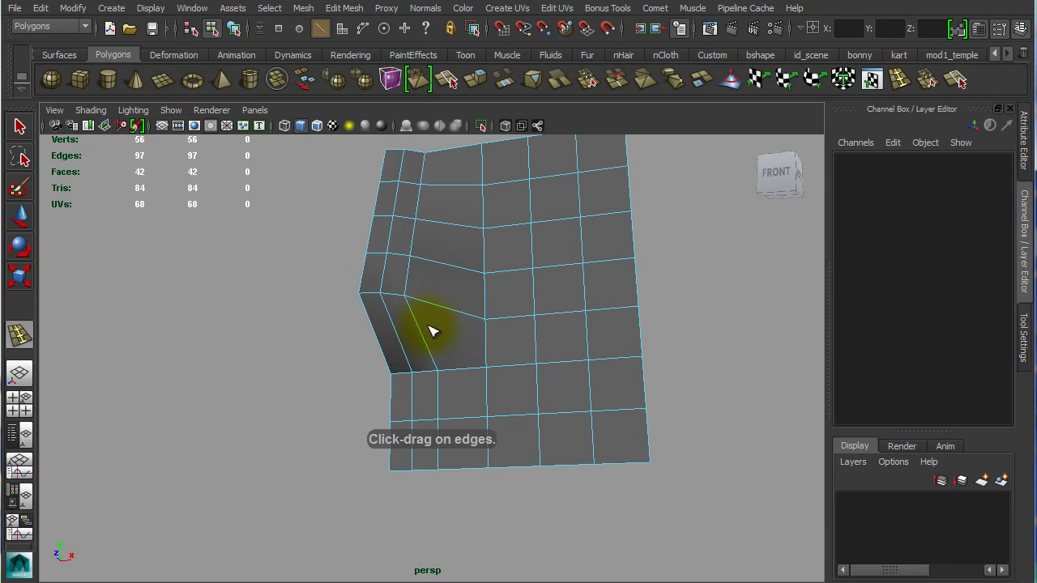
pyautogui.moveTo(432, 331); pyautogui.dragTo(329, 359)
pyautogui.press('w')
# - Select the three protrusion vertices on the new underside loop and move them outward in Z in the side view
pyautogui.moveTo(415, 348); pyautogui.dragTo(360, 348, button='right')
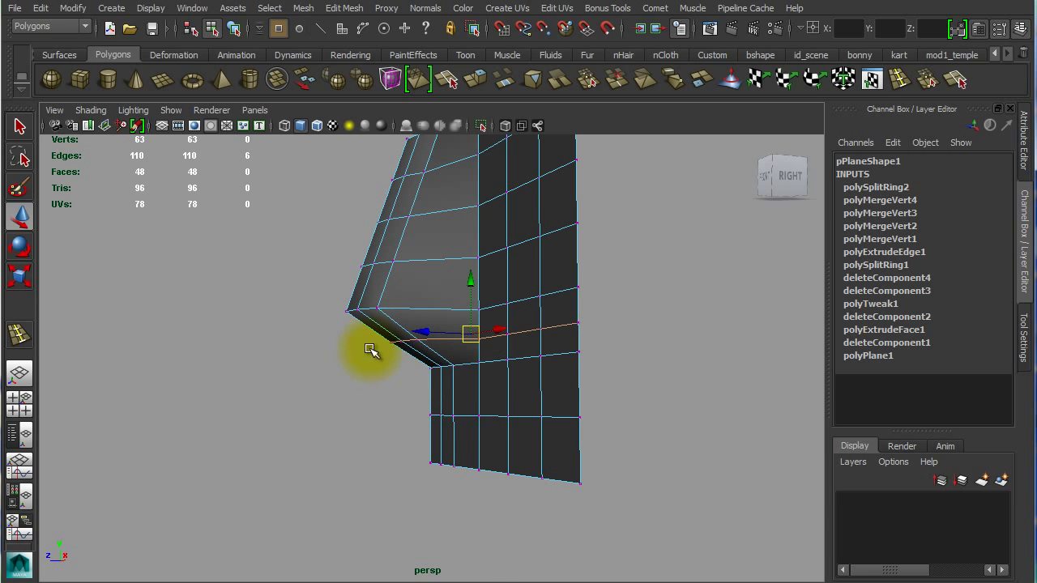
pyautogui.moveTo(362, 367); pyautogui.dragTo(534, 376)
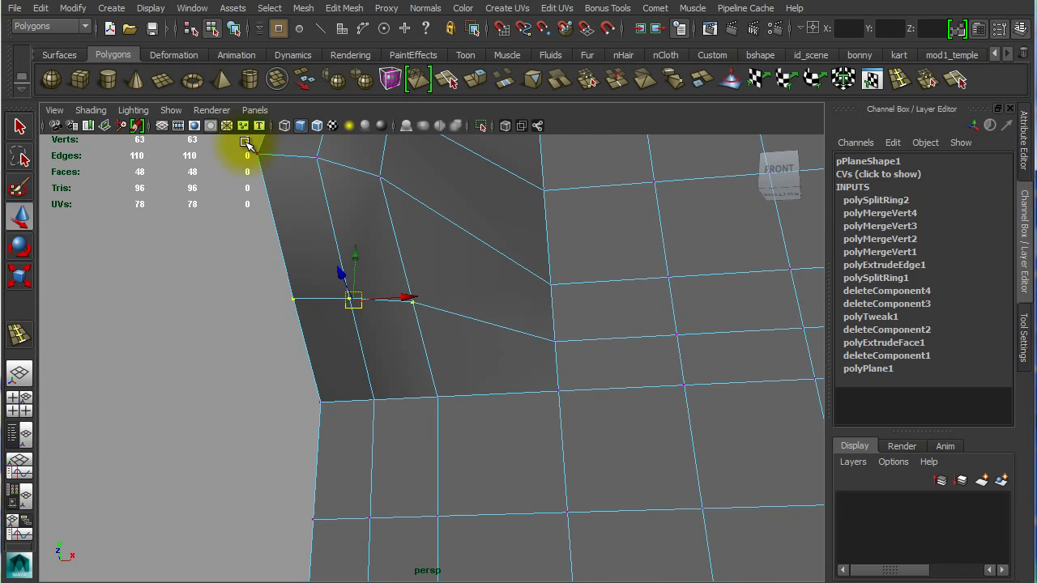
pyautogui.keyDown('alt'); pyautogui.moveTo(358, 307); pyautogui.dragTo(374, 382); pyautogui.keyUp('alt')
pyautogui.press('space')
pyautogui.press('space')
pyautogui.scroll(8, 579, 481)
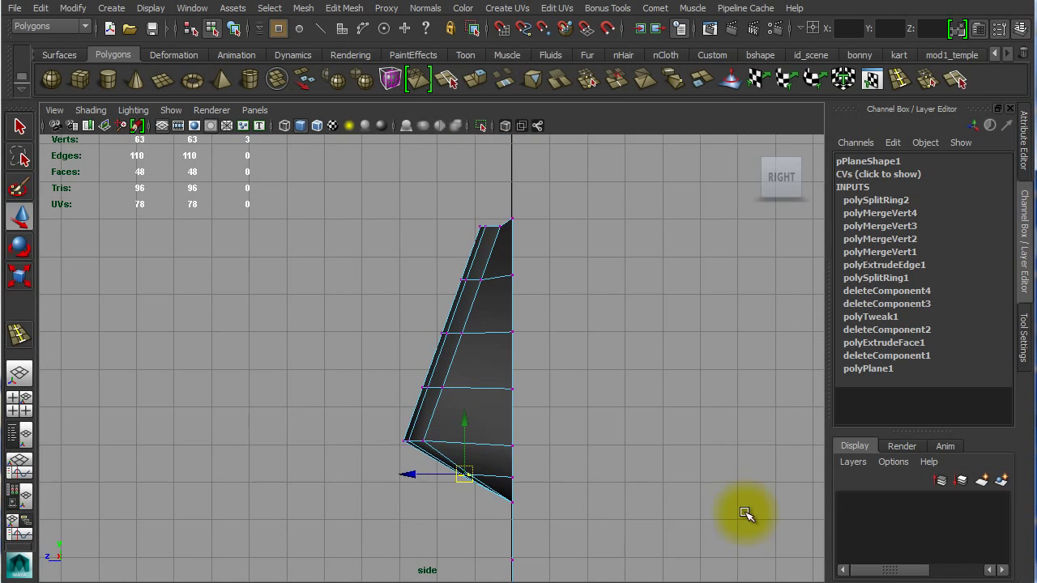
pyautogui.moveTo(579, 315); pyautogui.dragTo(488, 324)
# - Move the protrusion's fourth, third and second vertex rows from the top inward to give its front profile a concave curve
pyautogui.keyDown('alt'); pyautogui.moveTo(578, 347); pyautogui.dragTo(561, 499, button='middle'); pyautogui.keyUp('alt')
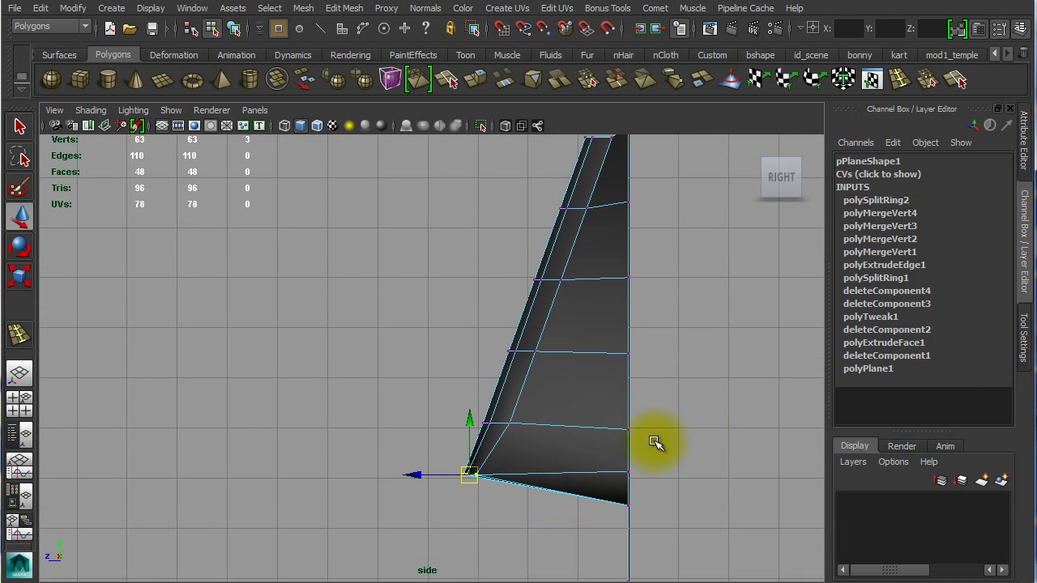
pyautogui.click(727, 382)
pyautogui.moveTo(489, 321); pyautogui.dragTo(544, 356)
pyautogui.moveTo(501, 294); pyautogui.dragTo(558, 280)
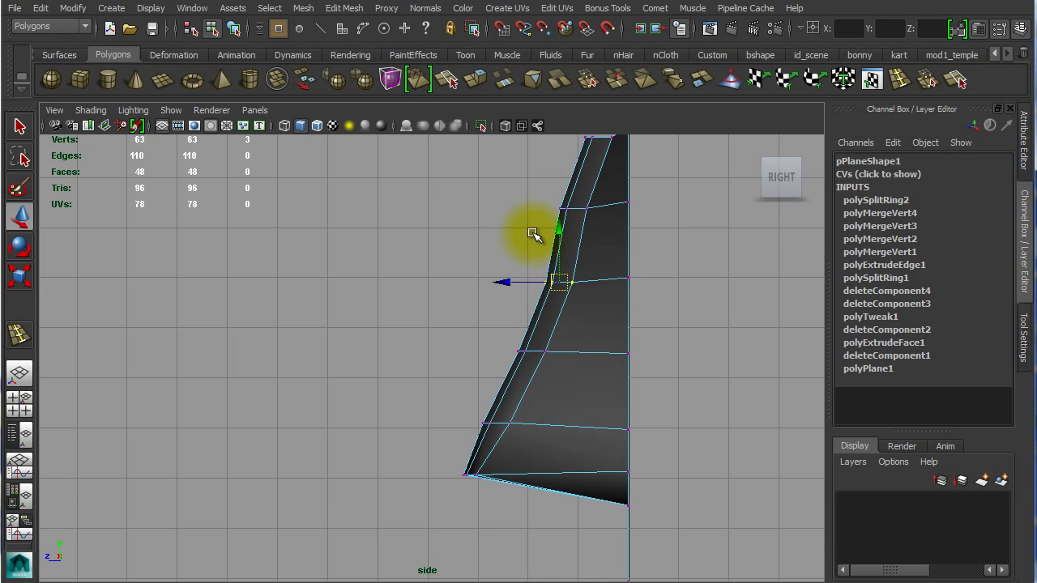
pyautogui.moveTo(526, 224); pyautogui.dragTo(584, 207)
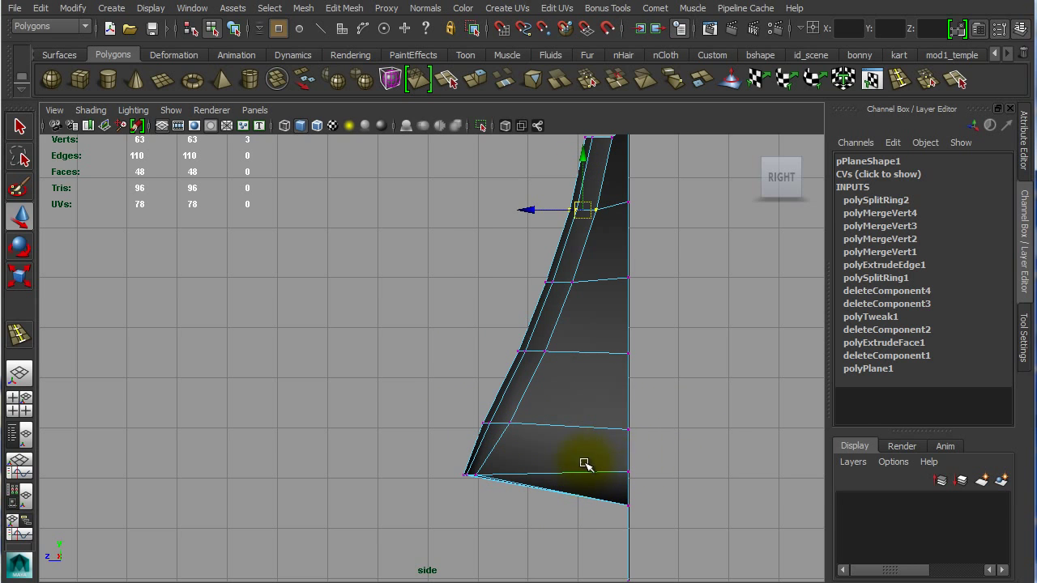
# - Split the underside faces from the centre border edge across to the corner vertex where the protrusion meets the plane
pyautogui.keyDown('alt'); pyautogui.moveTo(673, 320); pyautogui.dragTo(653, 258); pyautogui.keyUp('alt')
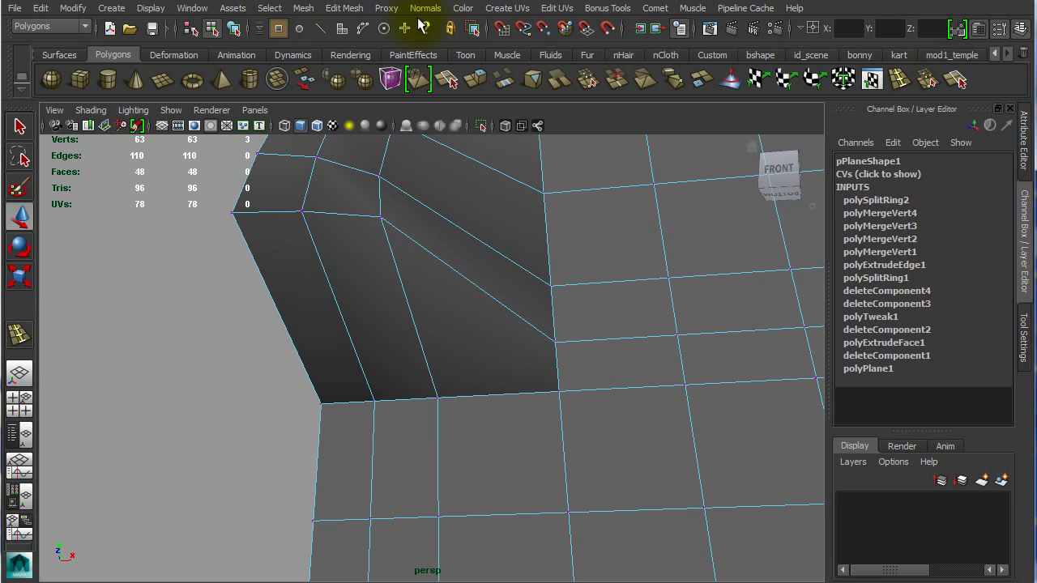
pyautogui.click(344, 8)
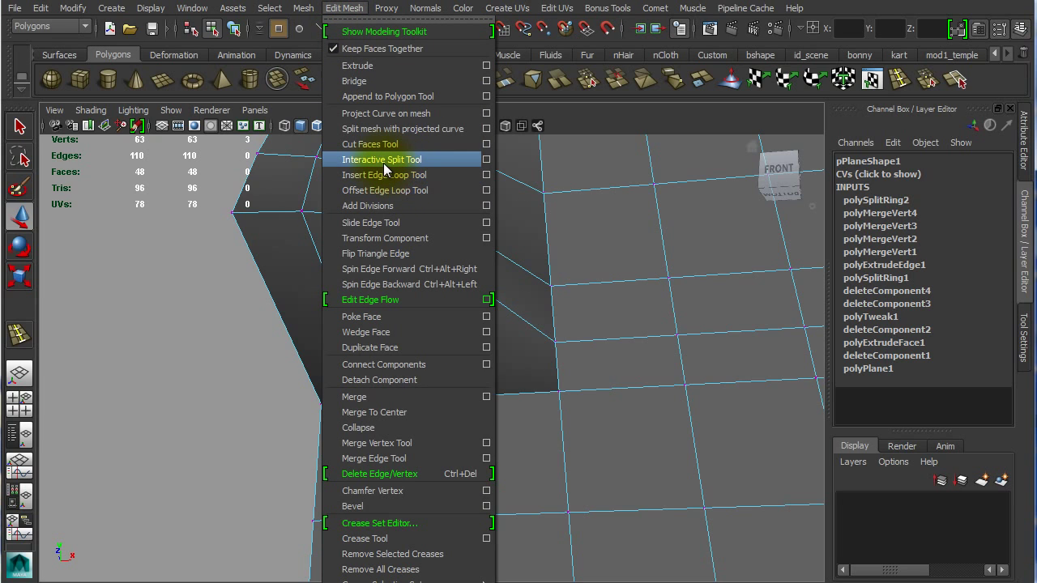
pyautogui.click(958, 74)
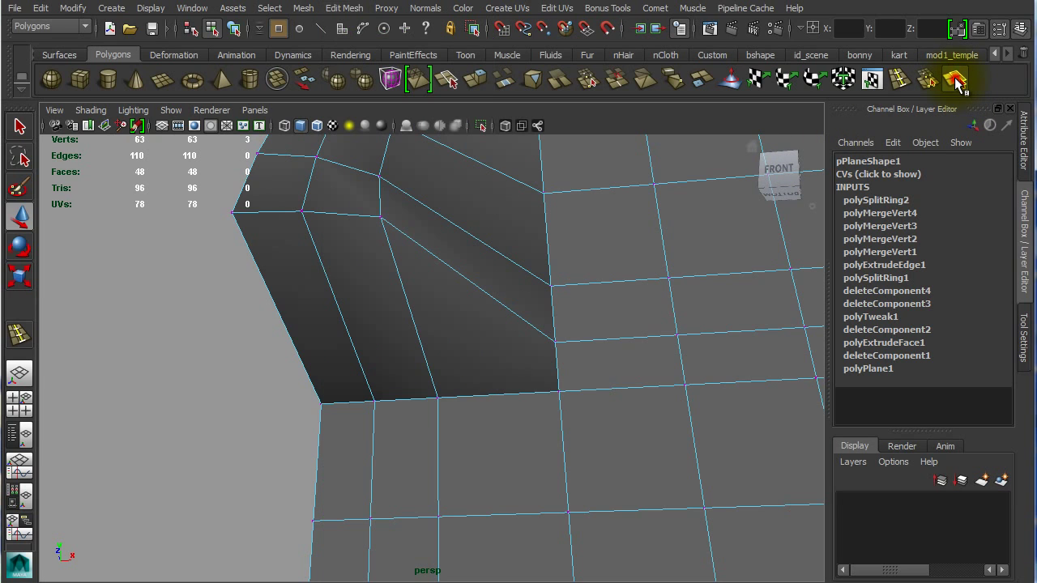
pyautogui.click(284, 324)
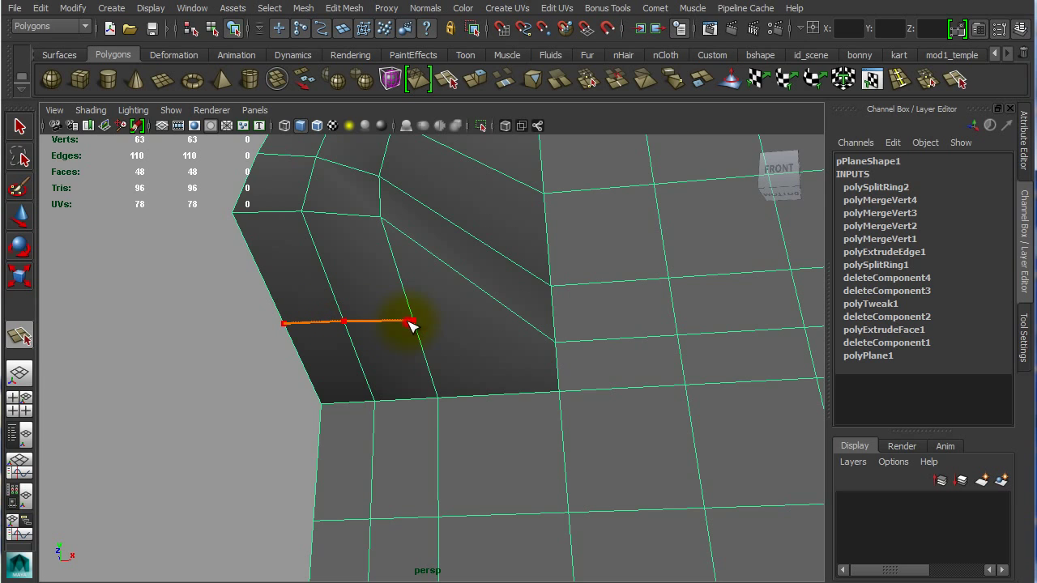
pyautogui.click(324, 272)
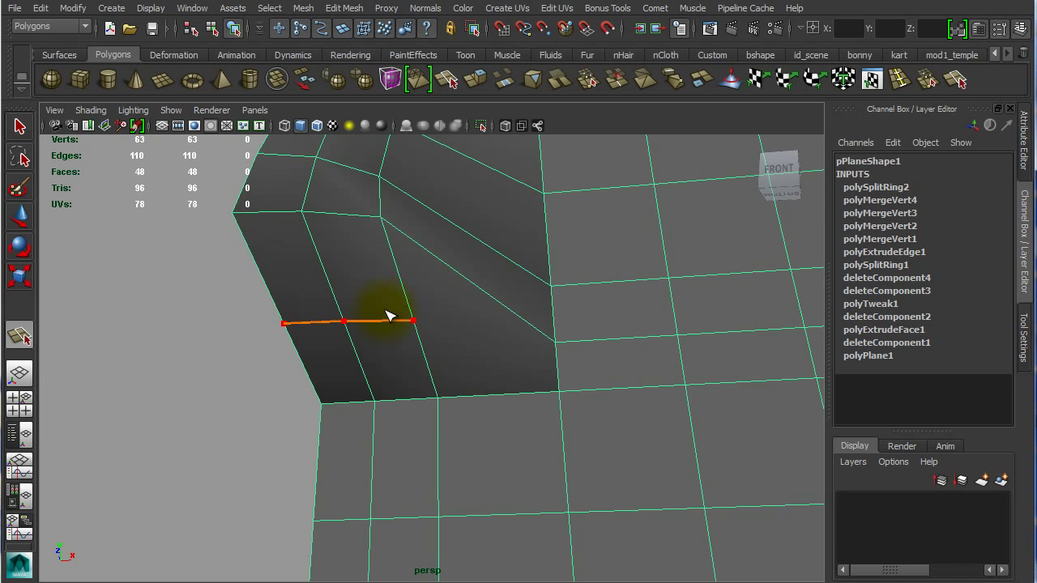
pyautogui.click(560, 392)
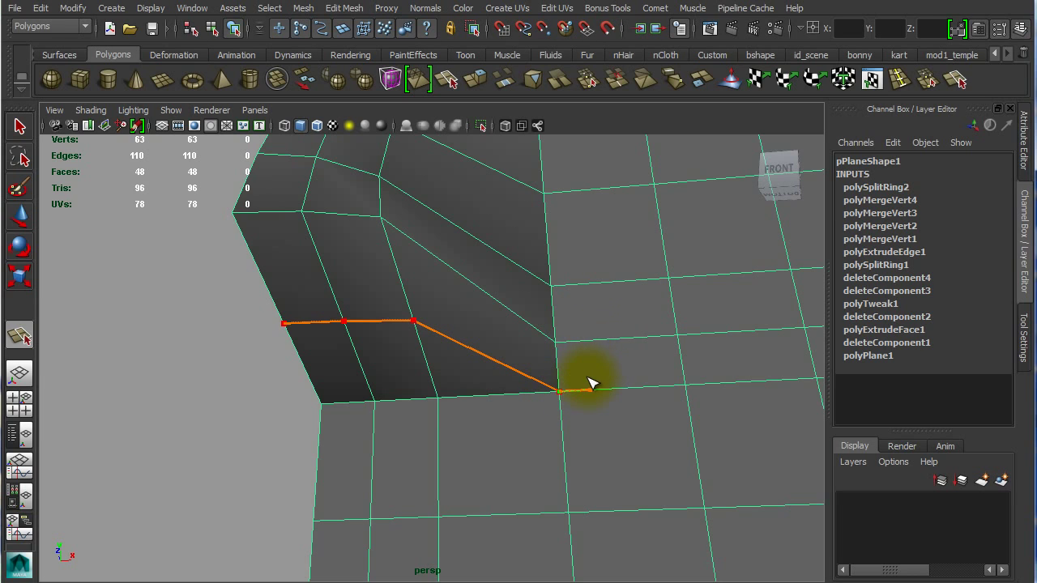
pyautogui.press('Return')
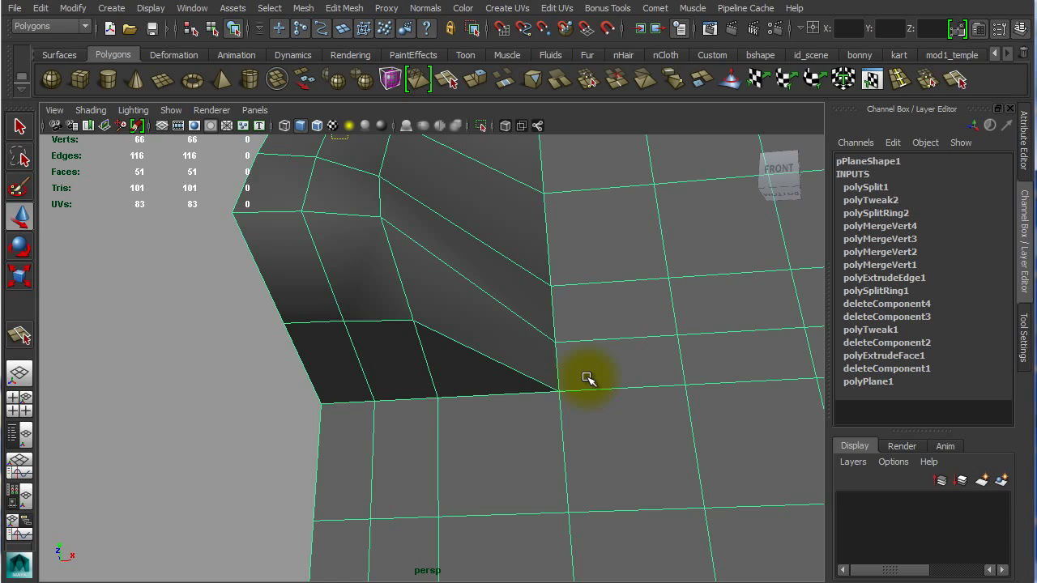
# - Select the three front vertices on the protrusion's underside row and move them outward and down in the side view
pyautogui.moveTo(480, 383); pyautogui.dragTo(477, 419, button='right')
pyautogui.click(466, 367)
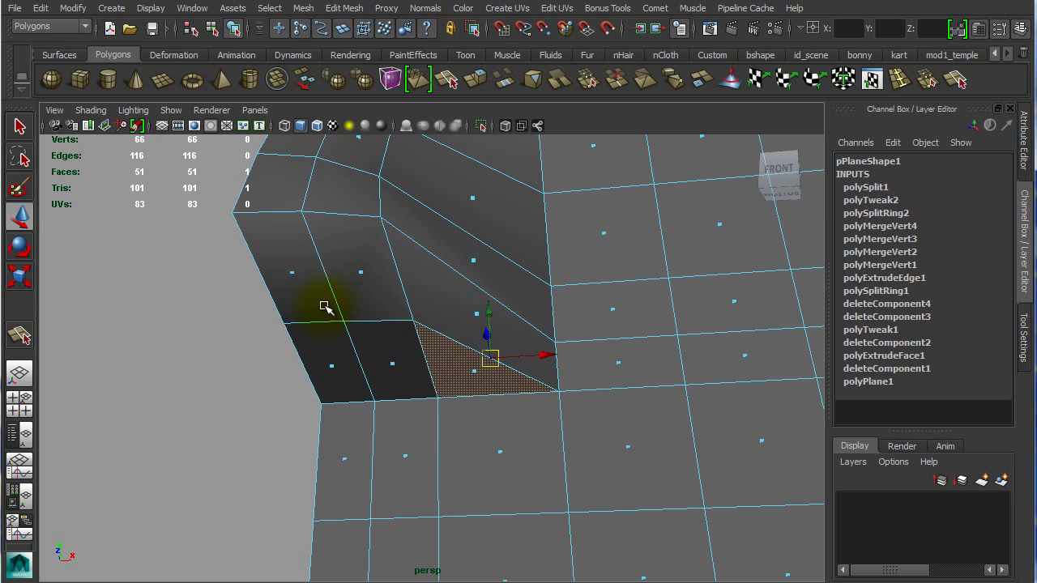
pyautogui.moveTo(324, 302); pyautogui.dragTo(264, 298, button='right')
pyautogui.moveTo(247, 348); pyautogui.dragTo(427, 301)
pyautogui.keyDown('alt'); pyautogui.moveTo(396, 346); pyautogui.dragTo(316, 356); pyautogui.keyUp('alt')
pyautogui.press('space')
pyautogui.press('space')
pyautogui.keyDown('alt'); pyautogui.moveTo(598, 461); pyautogui.dragTo(698, 463, button='right'); pyautogui.keyUp('alt')
pyautogui.keyDown('alt'); pyautogui.moveTo(652, 436); pyautogui.dragTo(594, 293, button='middle'); pyautogui.keyUp('alt')
pyautogui.keyDown('alt'); pyautogui.moveTo(527, 370); pyautogui.dragTo(637, 381, button='right'); pyautogui.keyUp('alt')
pyautogui.moveTo(527, 375); pyautogui.dragTo(443, 414)
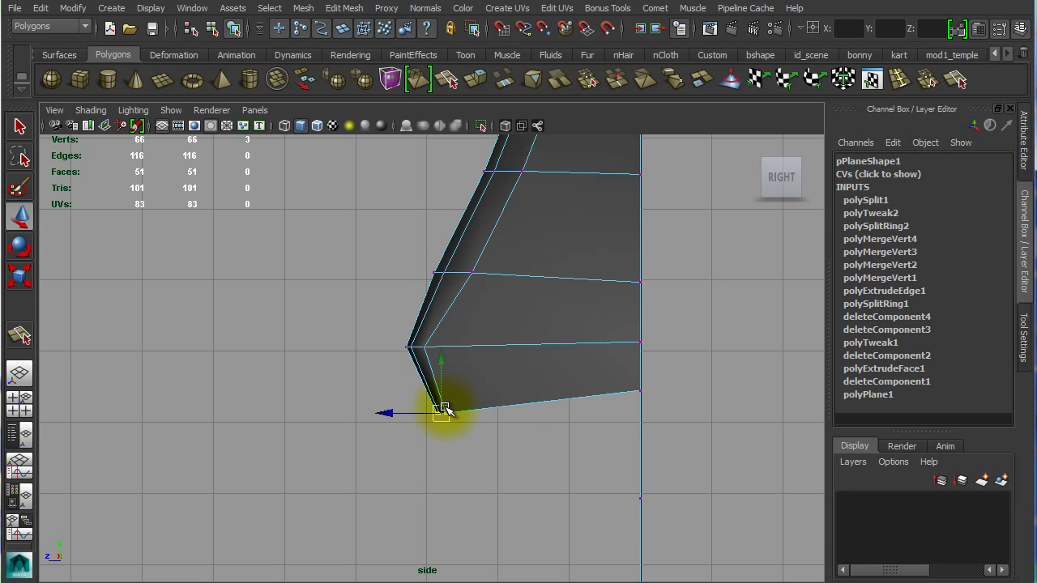
pyautogui.press('space')
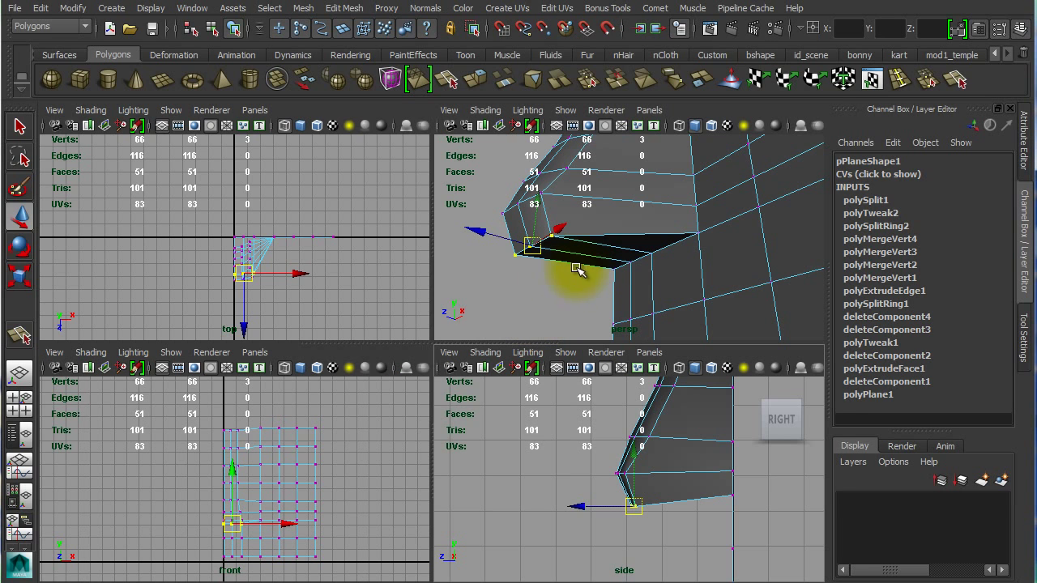
pyautogui.press('space')
pyautogui.keyDown('alt'); pyautogui.moveTo(470, 319); pyautogui.dragTo(539, 324); pyautogui.keyUp('alt')
pyautogui.click(477, 232)
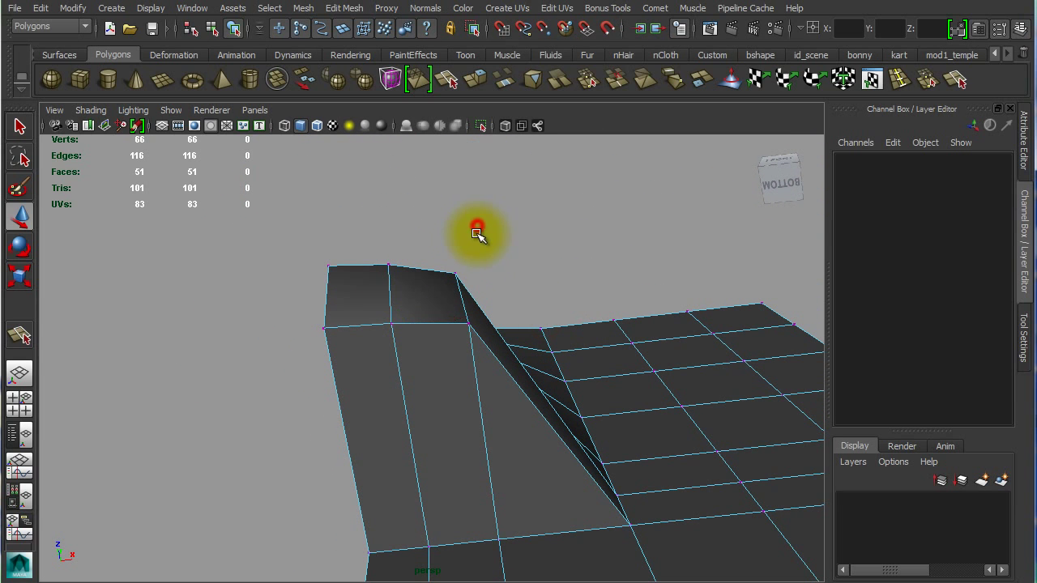
pyautogui.click(459, 287)
pyautogui.moveTo(455, 267); pyautogui.dragTo(554, 362)
pyautogui.keyDown('alt'); pyautogui.moveTo(554, 362); pyautogui.dragTo(378, 332, button='right'); pyautogui.keyUp('alt')
pyautogui.keyDown('alt'); pyautogui.moveTo(377, 331); pyautogui.dragTo(441, 338); pyautogui.keyUp('alt')
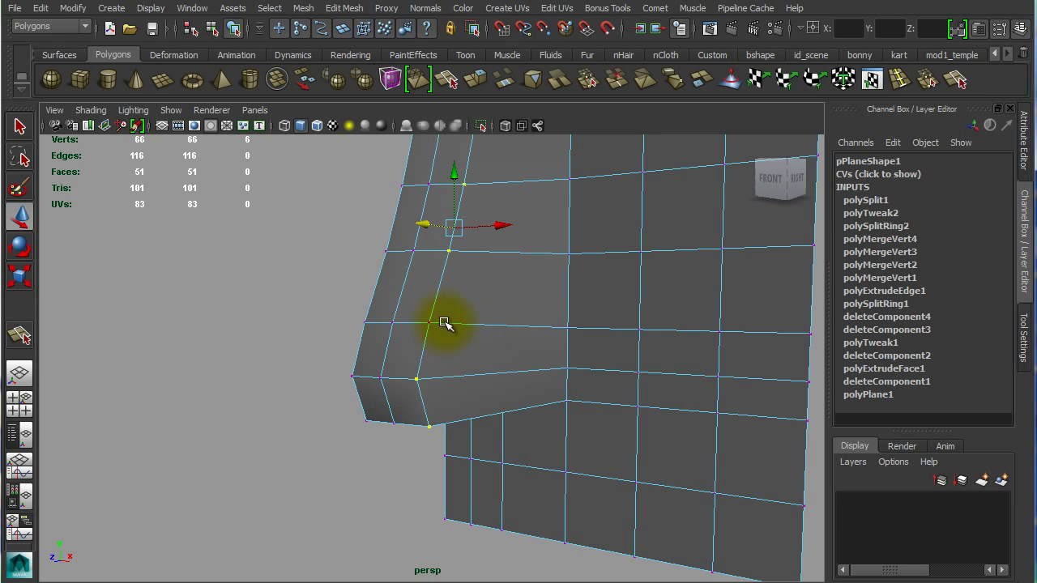
pyautogui.keyDown('ctrl'); pyautogui.moveTo(484, 235); pyautogui.dragTo(499, 160); pyautogui.keyUp('ctrl')
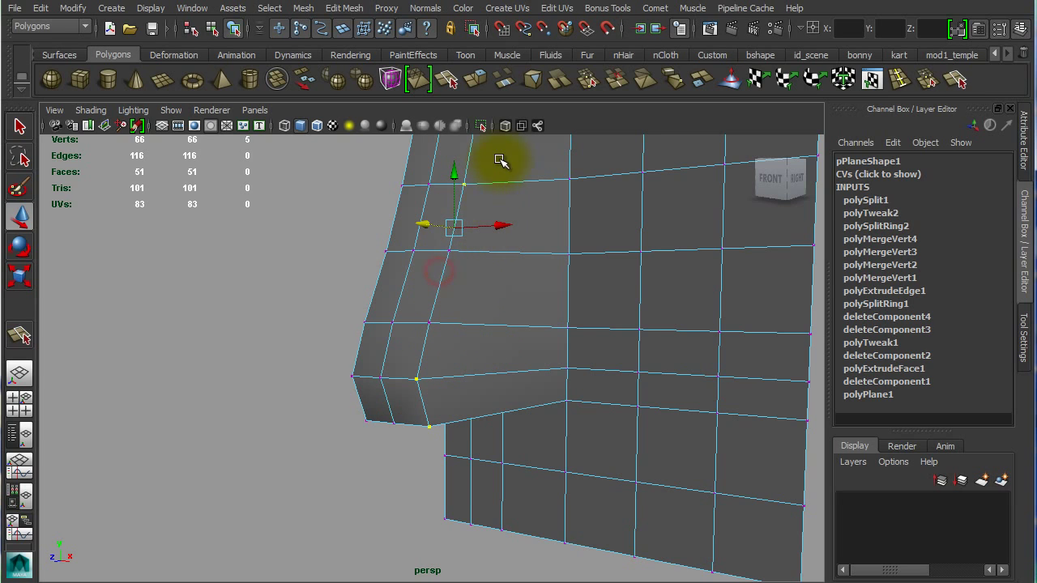
pyautogui.keyDown('alt'); pyautogui.moveTo(482, 407); pyautogui.dragTo(500, 381); pyautogui.keyUp('alt')
pyautogui.click(296, 302)
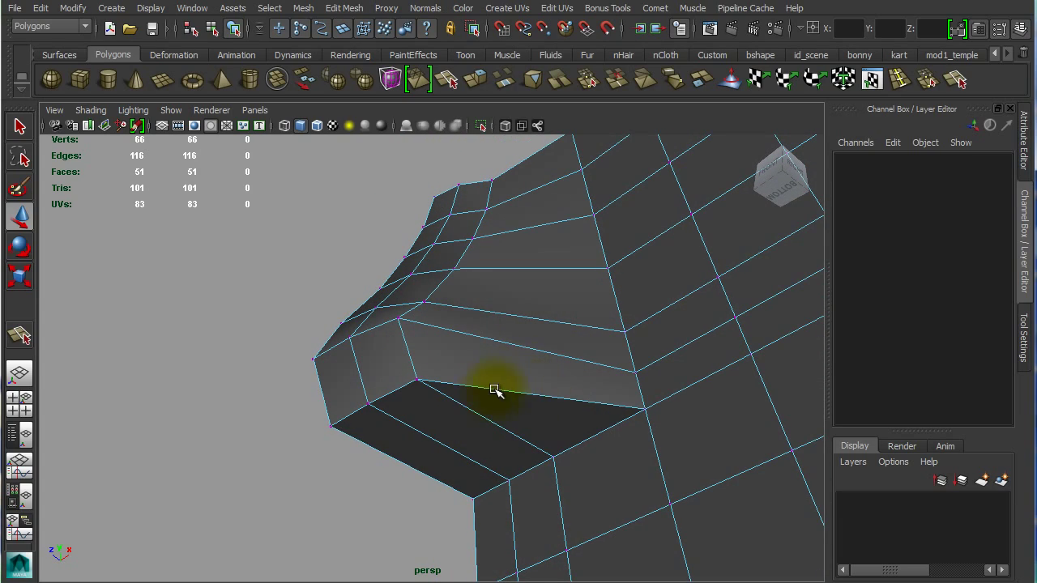
# - Split the two lower side faces of the protrusion vertically, from the underside edge up across the next two horizontal edges
pyautogui.keyDown('alt'); pyautogui.moveTo(531, 422); pyautogui.dragTo(534, 362); pyautogui.keyUp('alt')
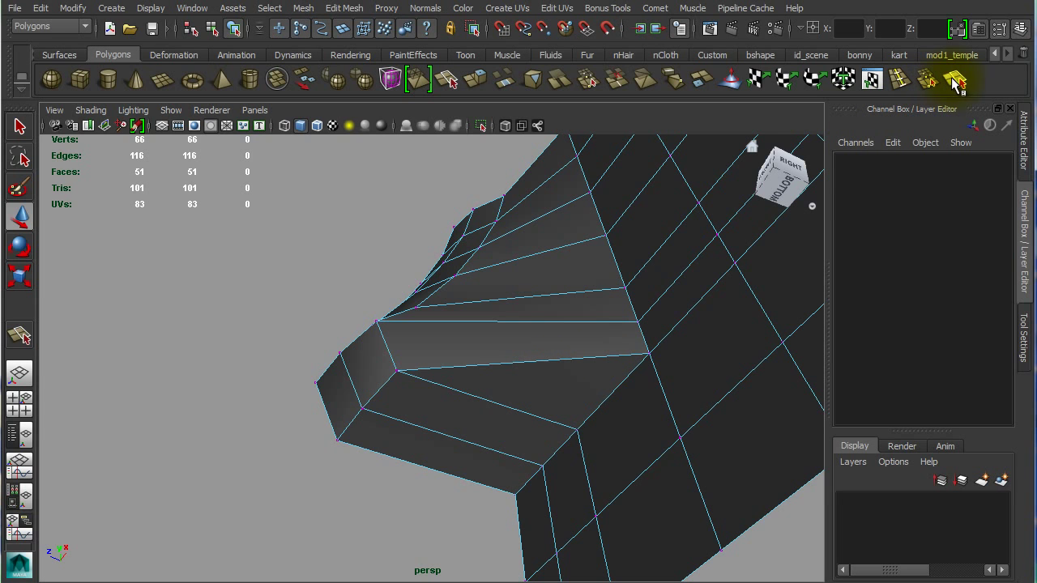
pyautogui.press('F8')
pyautogui.keyDown('alt'); pyautogui.moveTo(730, 235); pyautogui.dragTo(541, 405); pyautogui.keyUp('alt')
pyautogui.moveTo(533, 365); pyautogui.dragTo(608, 407)
pyautogui.click(530, 317)
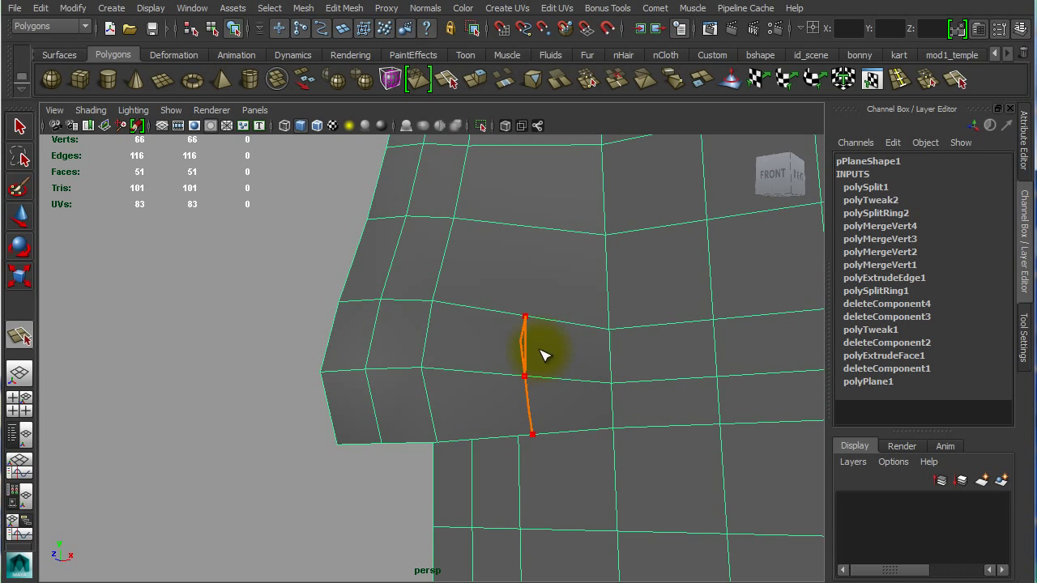
pyautogui.keyDown('alt'); pyautogui.moveTo(549, 352); pyautogui.dragTo(541, 457); pyautogui.keyUp('alt')
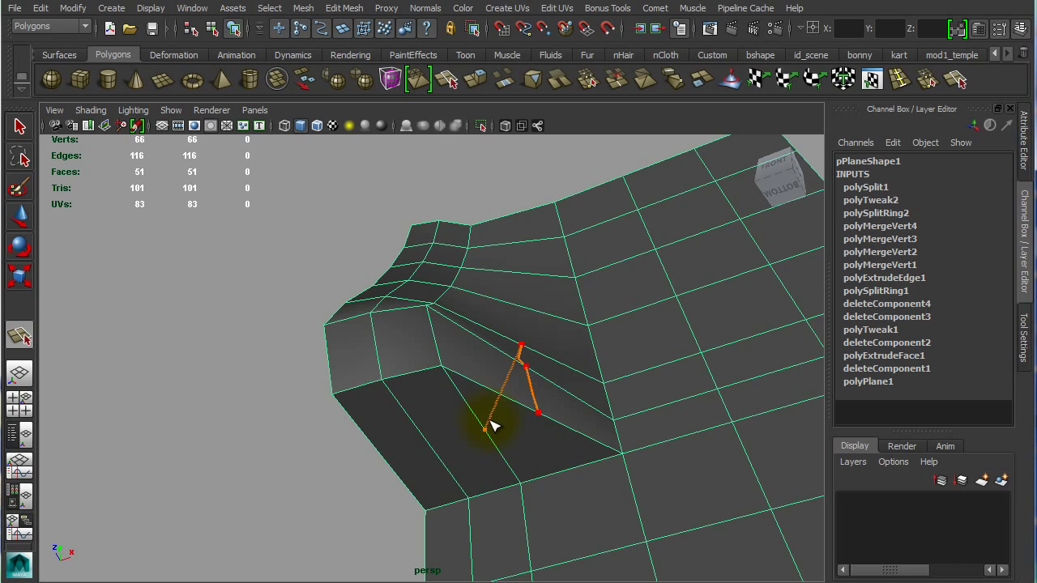
pyautogui.press('[')
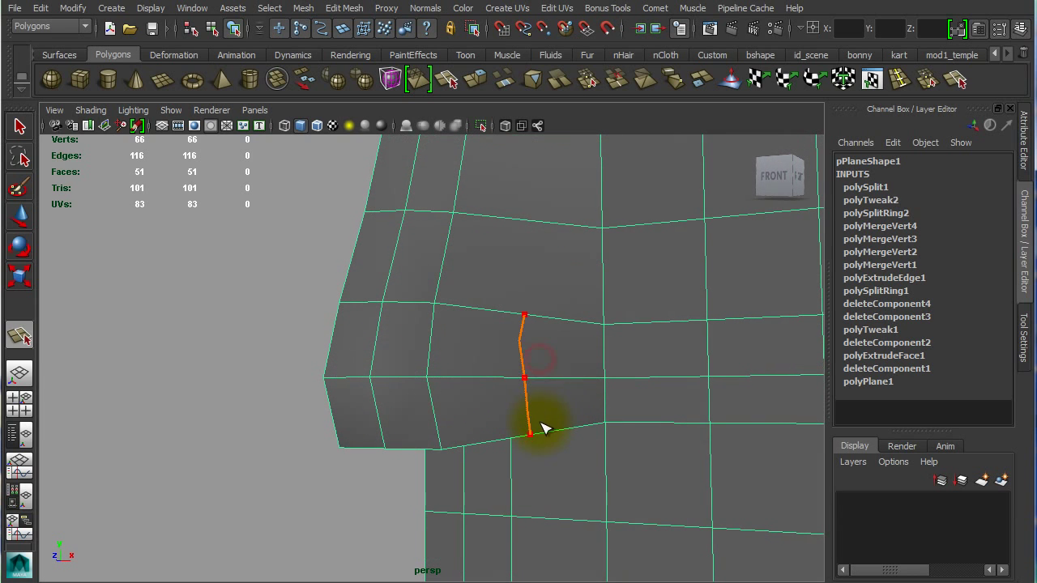
pyautogui.click(486, 235)
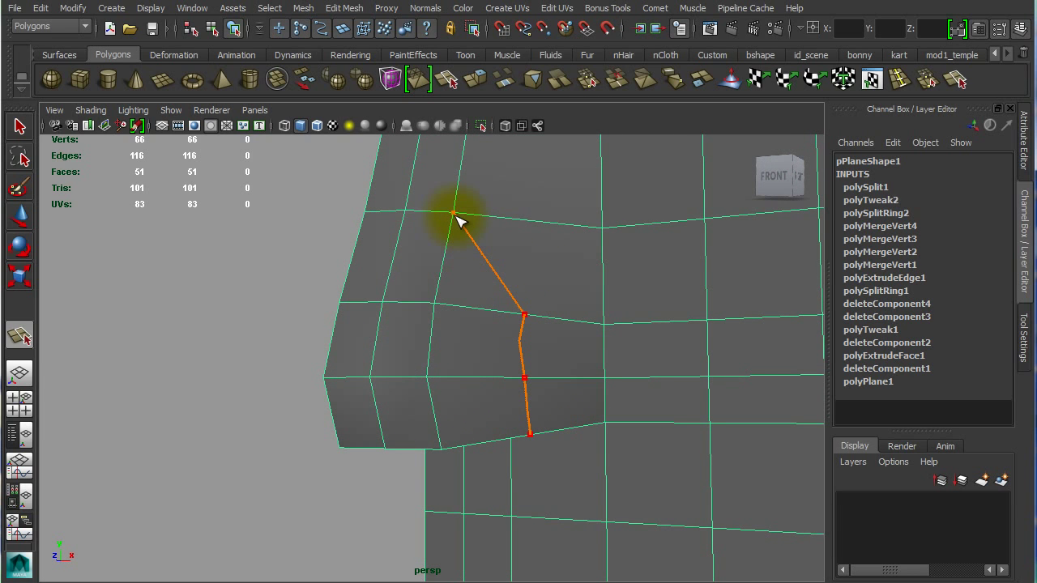
pyautogui.moveTo(454, 213); pyautogui.dragTo(544, 327)
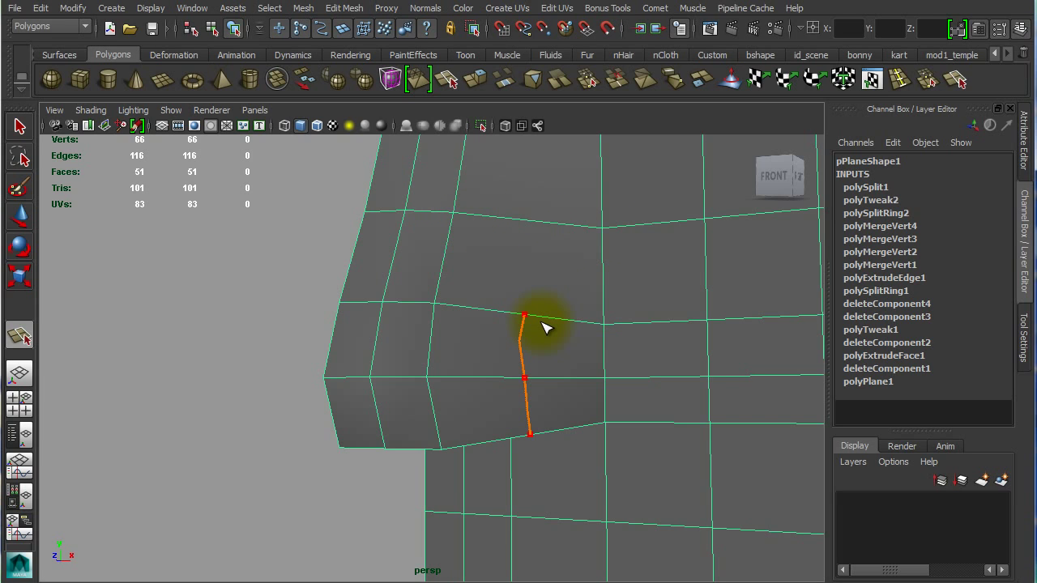
pyautogui.press('w')
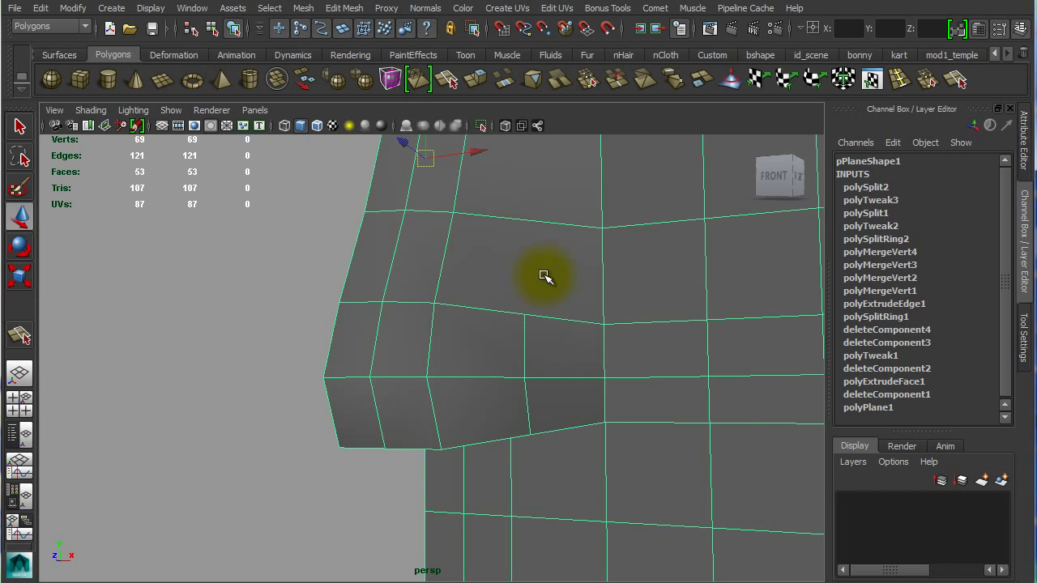
# - Select the three vertices of the new vertical split and move them outward in X to widen the protrusion's lower side
pyautogui.keyDown('alt'); pyautogui.moveTo(491, 286); pyautogui.dragTo(497, 293); pyautogui.keyUp('alt')
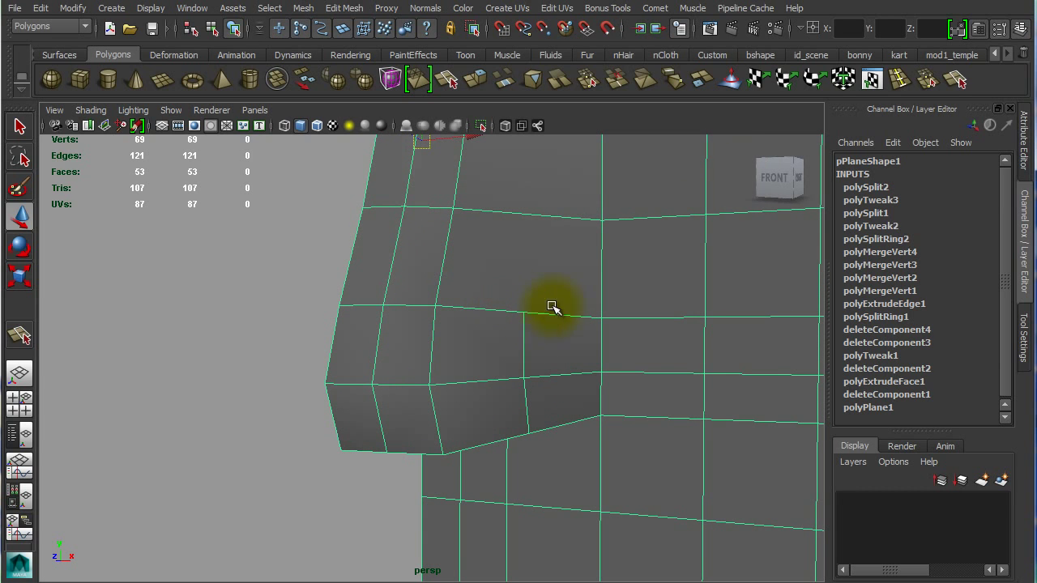
pyautogui.keyDown('alt'); pyautogui.moveTo(530, 359); pyautogui.dragTo(491, 365); pyautogui.keyUp('alt')
pyautogui.moveTo(515, 332); pyautogui.dragTo(444, 334, button='right')
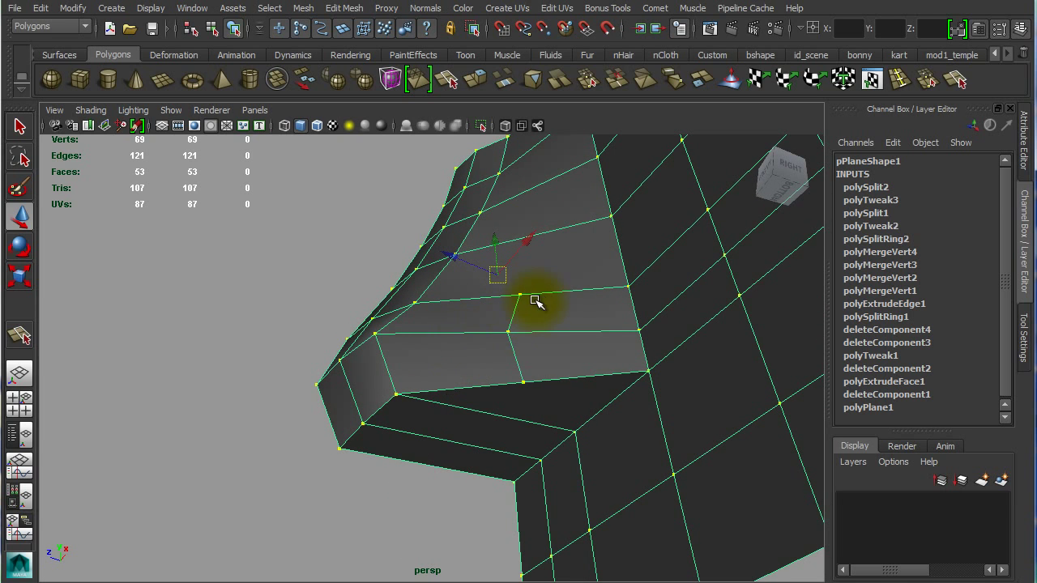
pyautogui.moveTo(544, 280); pyautogui.dragTo(625, 423)
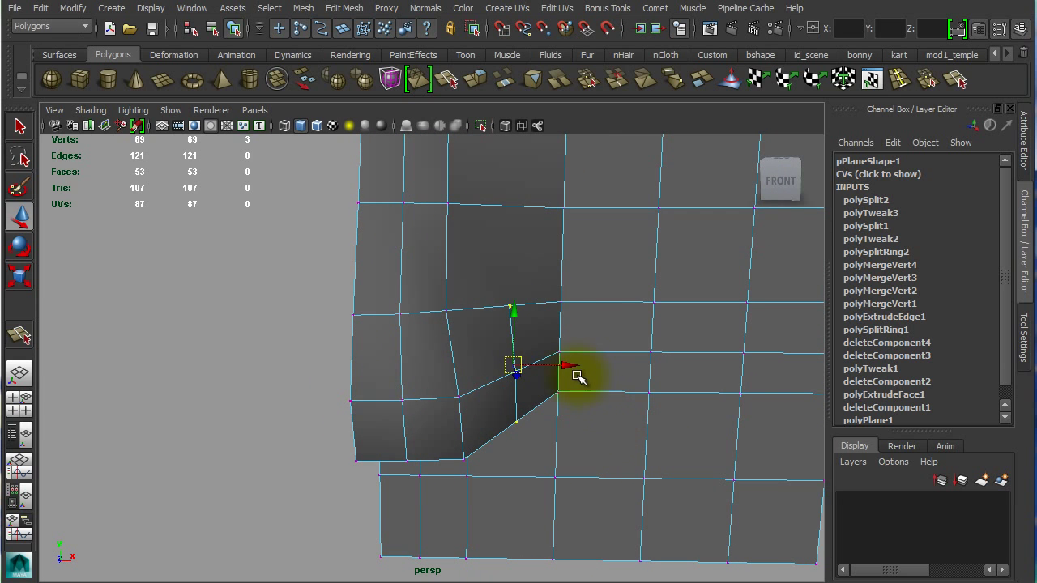
pyautogui.moveTo(577, 376); pyautogui.dragTo(620, 309)
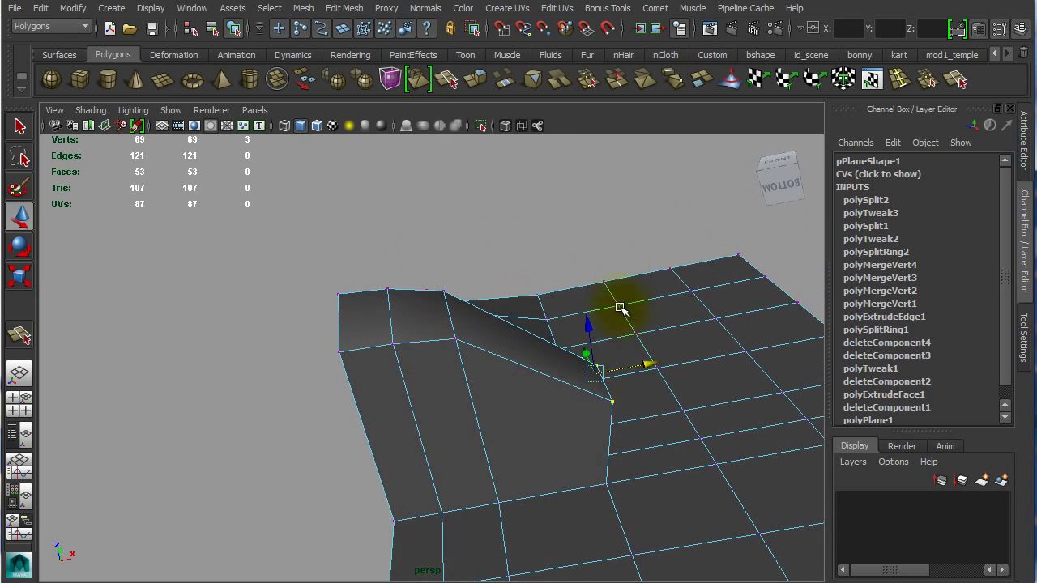
# - Move the short middle edge between the widened side and the plane outward in X
pyautogui.keyDown('alt'); pyautogui.moveTo(605, 383); pyautogui.dragTo(442, 344); pyautogui.keyUp('alt')
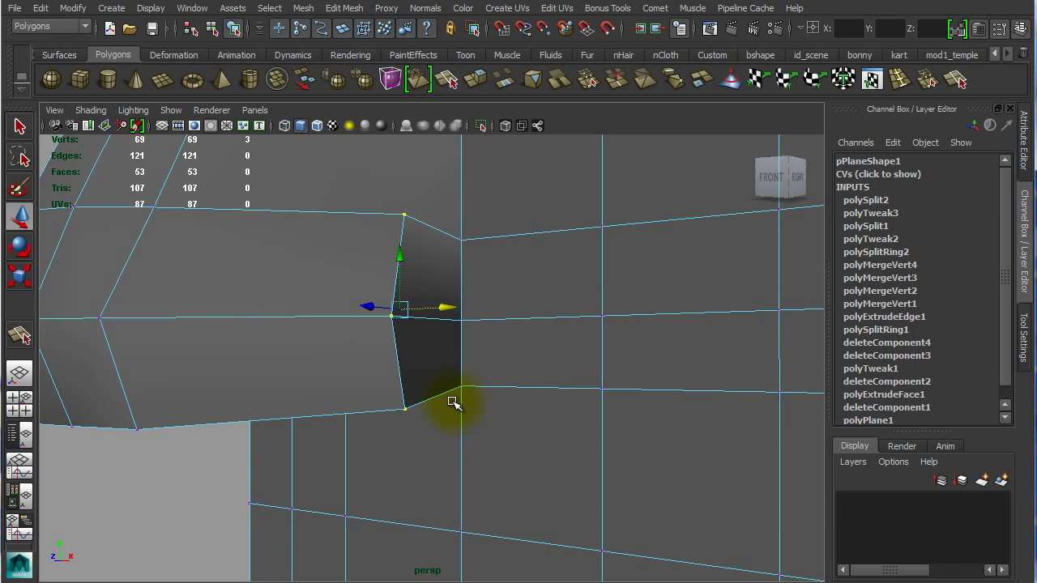
pyautogui.moveTo(460, 379); pyautogui.dragTo(462, 337, button='right')
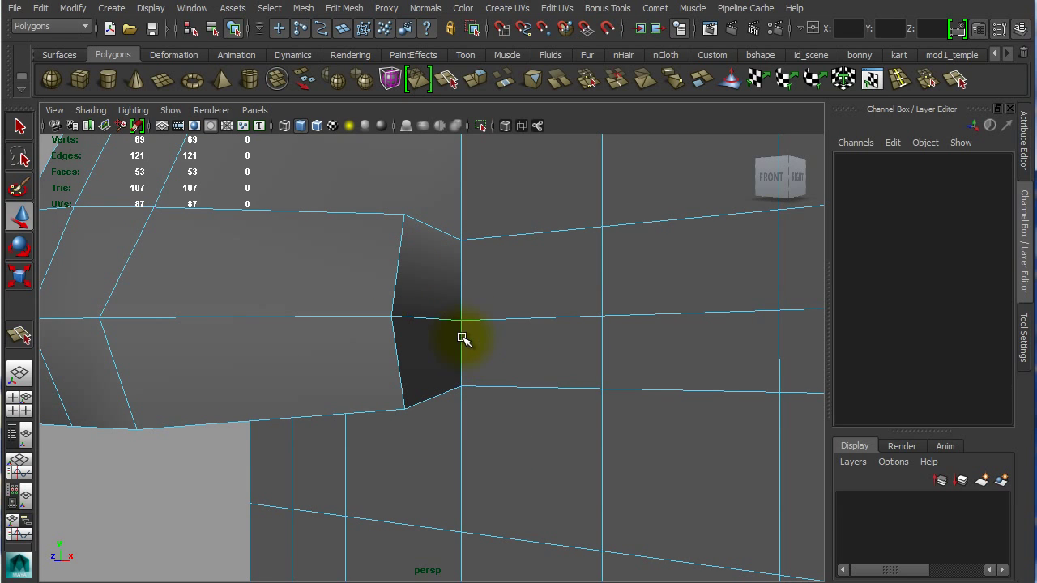
pyautogui.click(449, 320)
pyautogui.keyDown('alt'); pyautogui.moveTo(459, 343); pyautogui.dragTo(538, 328); pyautogui.keyUp('alt')
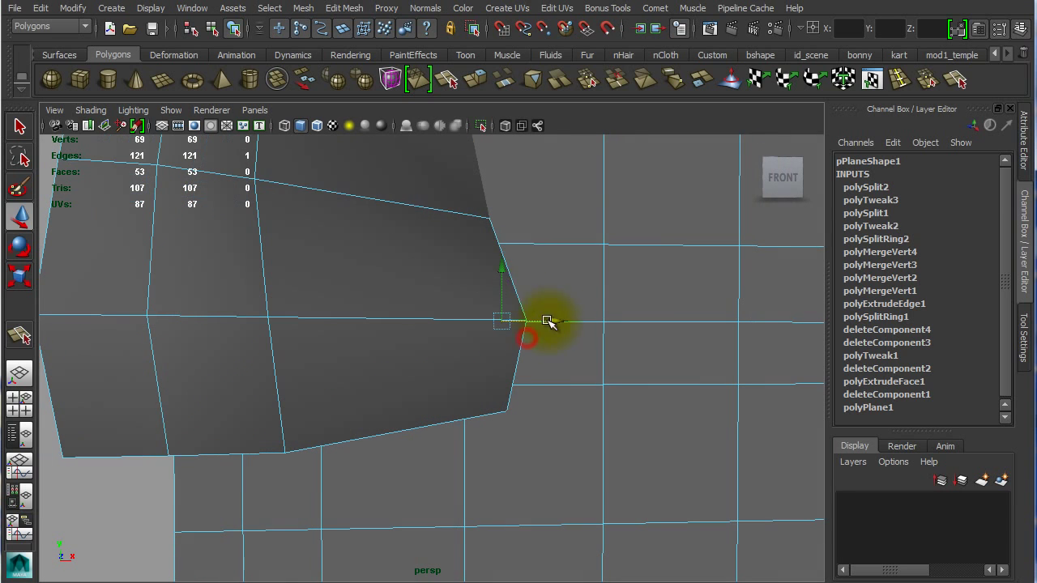
pyautogui.keyDown('alt'); pyautogui.moveTo(540, 303); pyautogui.dragTo(586, 486, button='middle'); pyautogui.keyUp('alt')
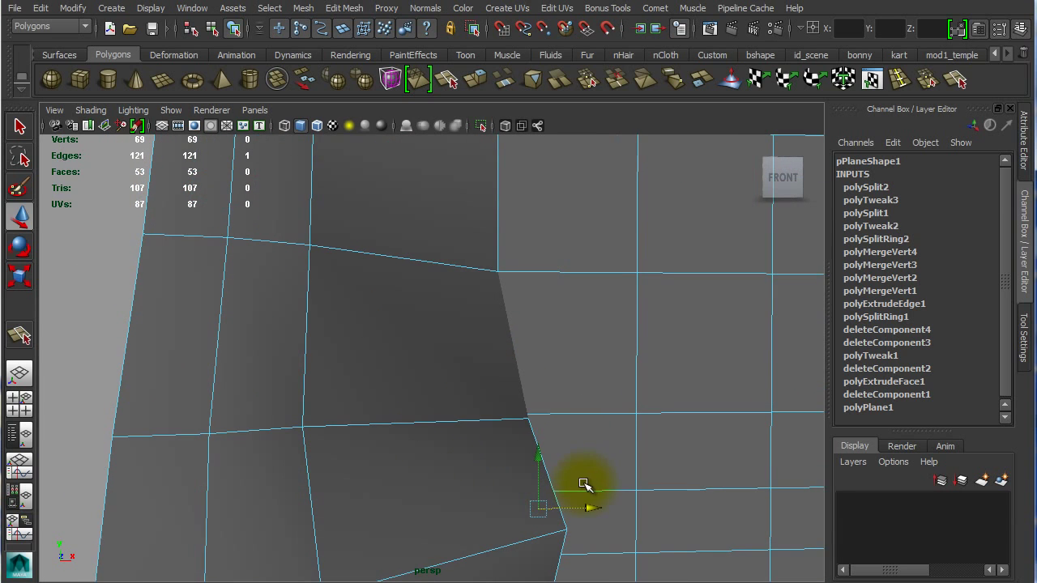
pyautogui.keyDown('alt'); pyautogui.moveTo(574, 472); pyautogui.dragTo(440, 417); pyautogui.keyUp('alt')
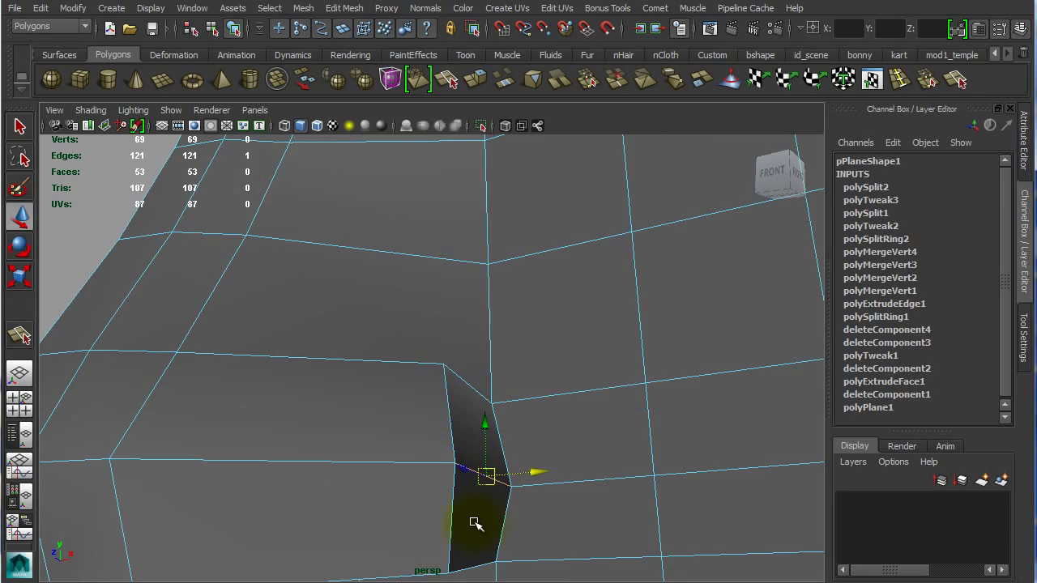
pyautogui.keyDown('alt'); pyautogui.moveTo(475, 521); pyautogui.dragTo(435, 455); pyautogui.keyUp('alt')
pyautogui.click(393, 367)
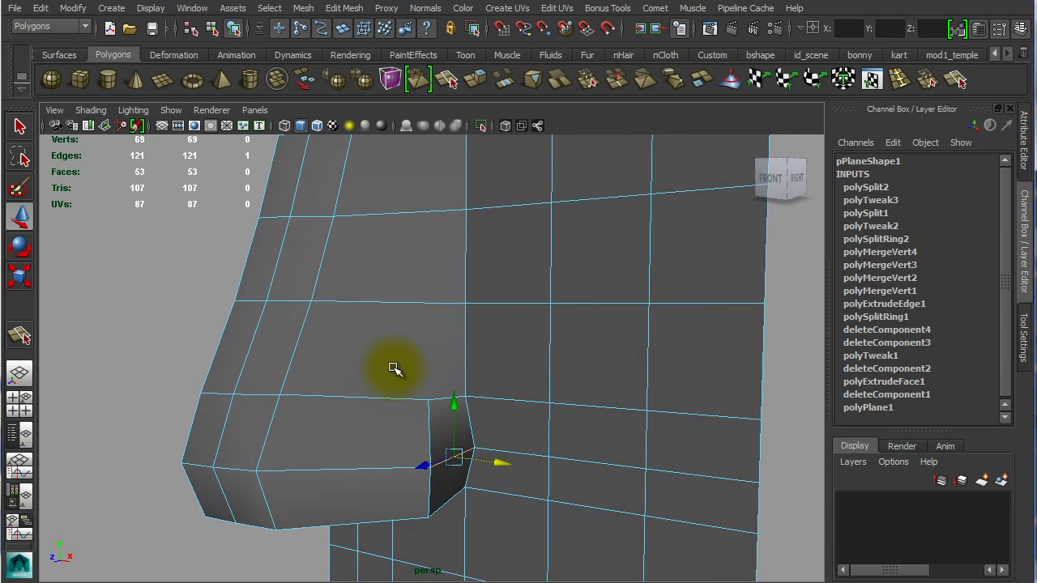
# - Try to insert a horizontal edge loop across the protrusion's lower front faces
pyautogui.moveTo(411, 410); pyautogui.dragTo(401, 390, button='right')
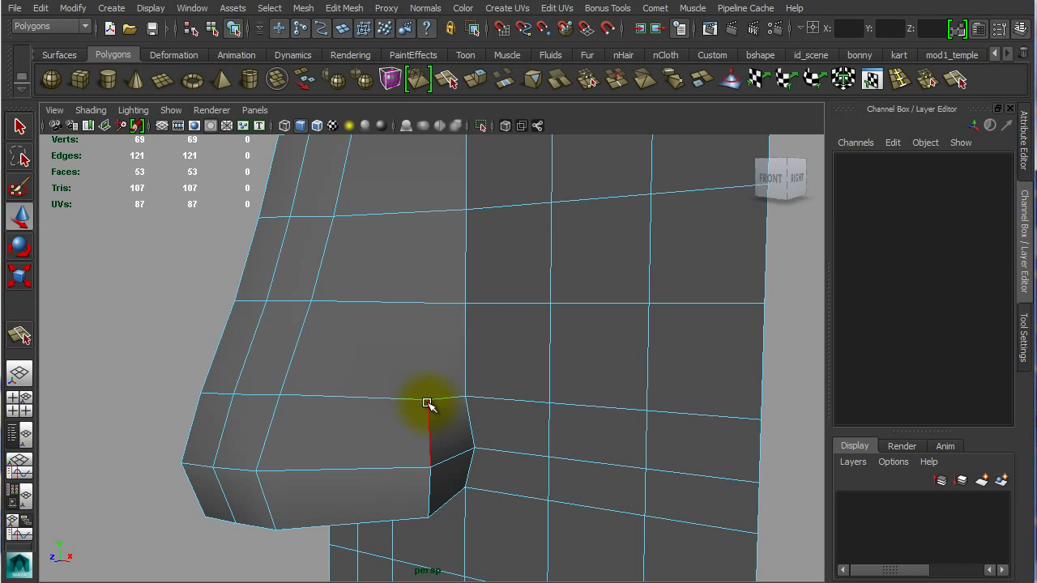
pyautogui.keyDown('alt'); pyautogui.moveTo(429, 421); pyautogui.dragTo(393, 382); pyautogui.keyUp('alt')
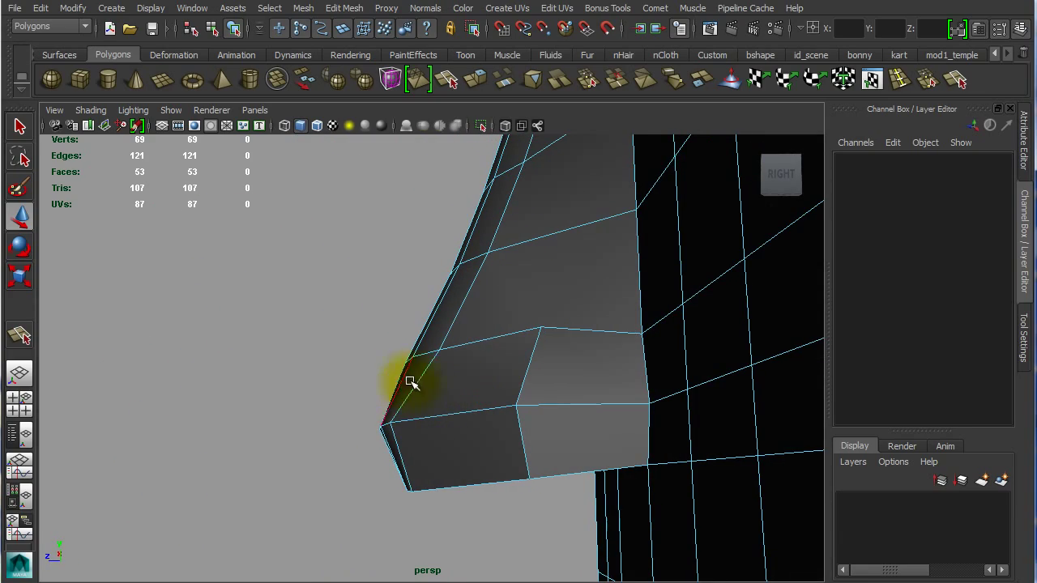
pyautogui.keyDown('alt'); pyautogui.moveTo(543, 358); pyautogui.dragTo(620, 394); pyautogui.keyUp('alt')
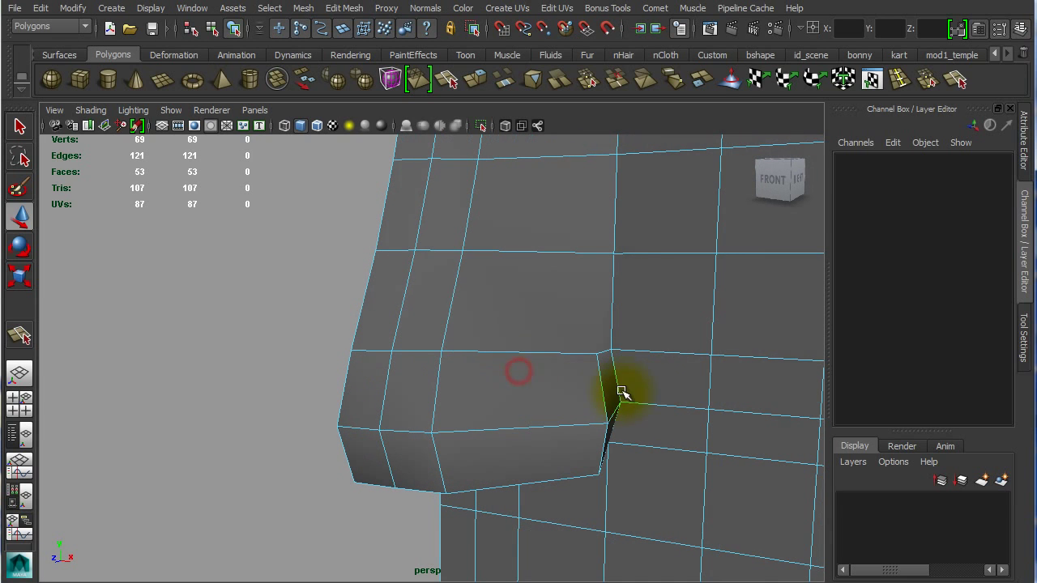
pyautogui.click(928, 81)
pyautogui.keyDown('alt'); pyautogui.moveTo(344, 384); pyautogui.dragTo(310, 398); pyautogui.keyUp('alt')
pyautogui.click(361, 394)
pyautogui.press('w')
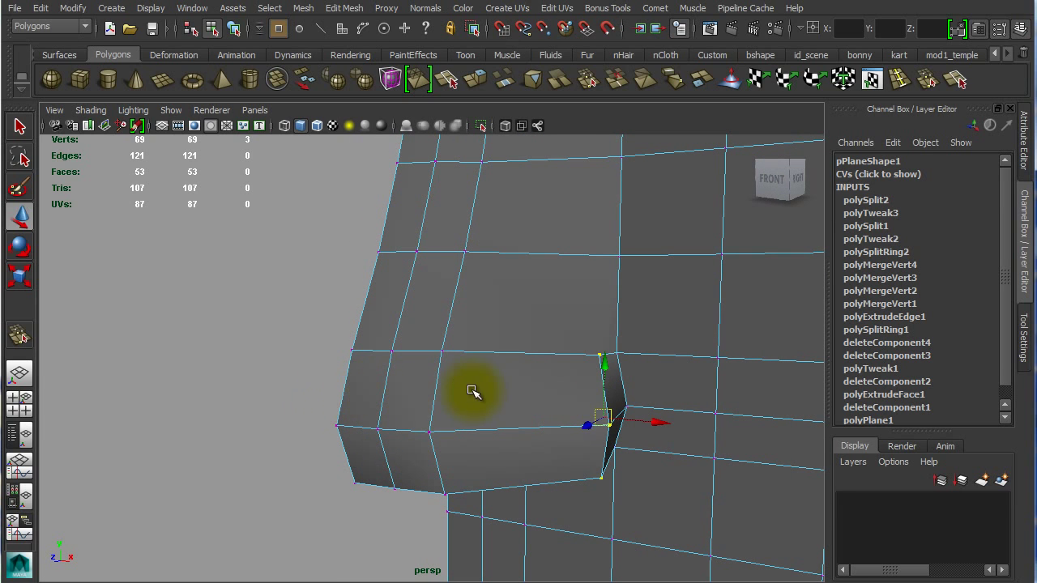
# - Split the lower front faces horizontally from the centre border to the widened side's vertical edge, ending at the upper corner vertex on the plane
pyautogui.keyDown('alt'); pyautogui.moveTo(511, 407); pyautogui.dragTo(549, 407); pyautogui.keyUp('alt')
pyautogui.moveTo(527, 388); pyautogui.dragTo(527, 352, button='right')
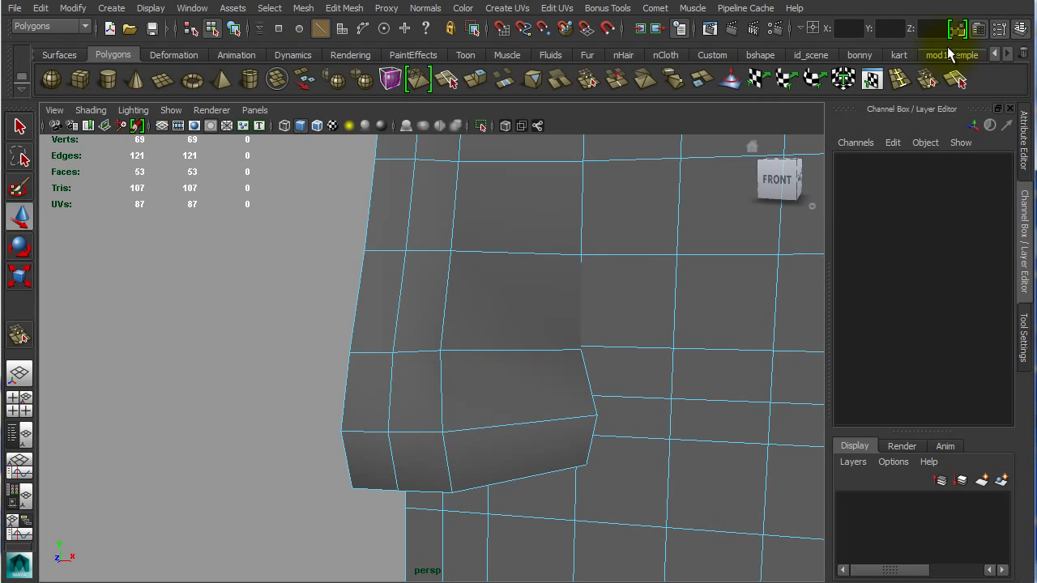
pyautogui.click(956, 81)
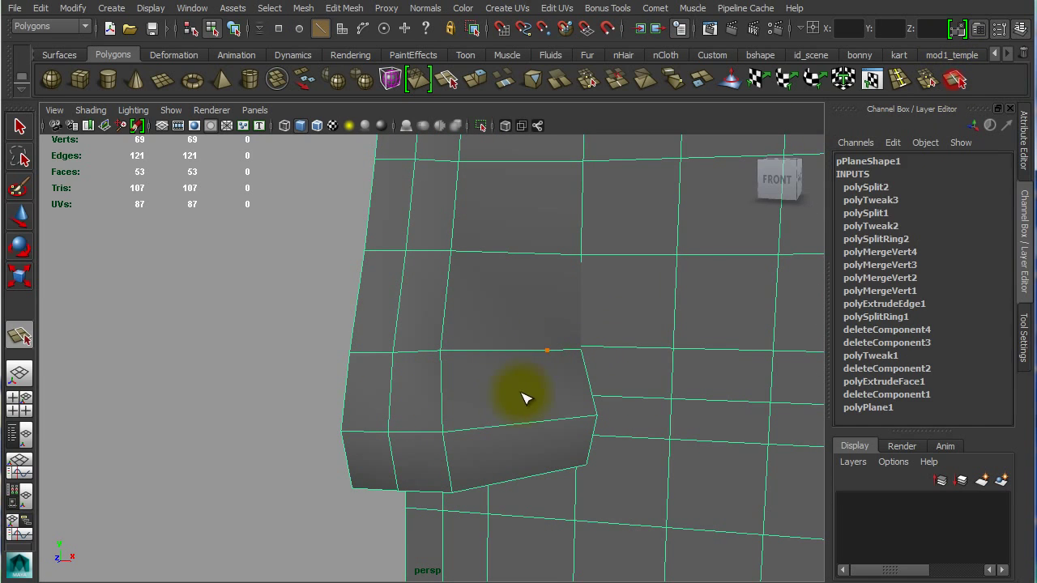
pyautogui.click(384, 399)
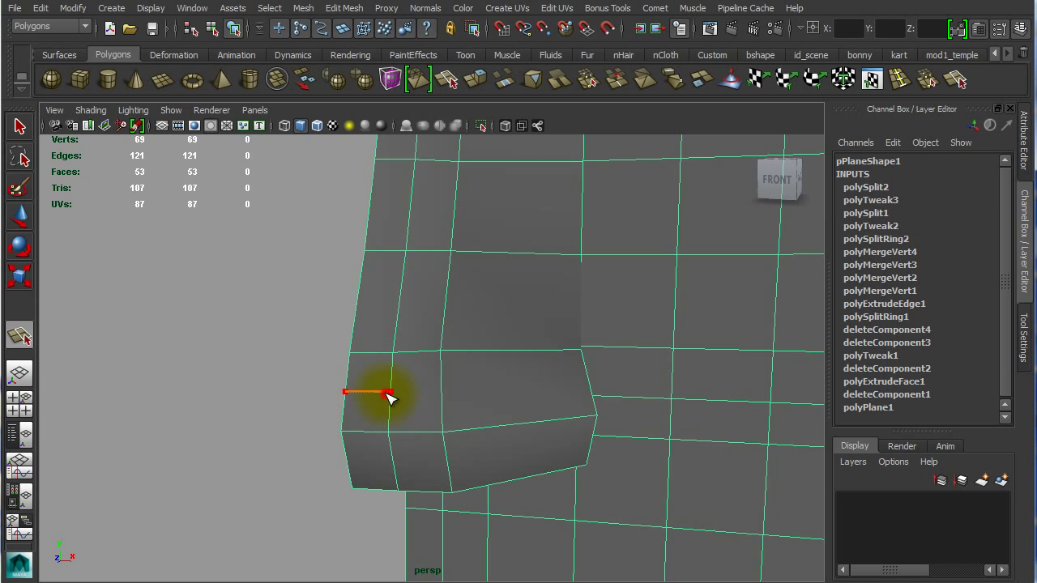
pyautogui.click(434, 397)
pyautogui.click(590, 388)
pyautogui.keyDown('alt'); pyautogui.moveTo(591, 389); pyautogui.dragTo(482, 400); pyautogui.keyUp('alt')
pyautogui.click(600, 409)
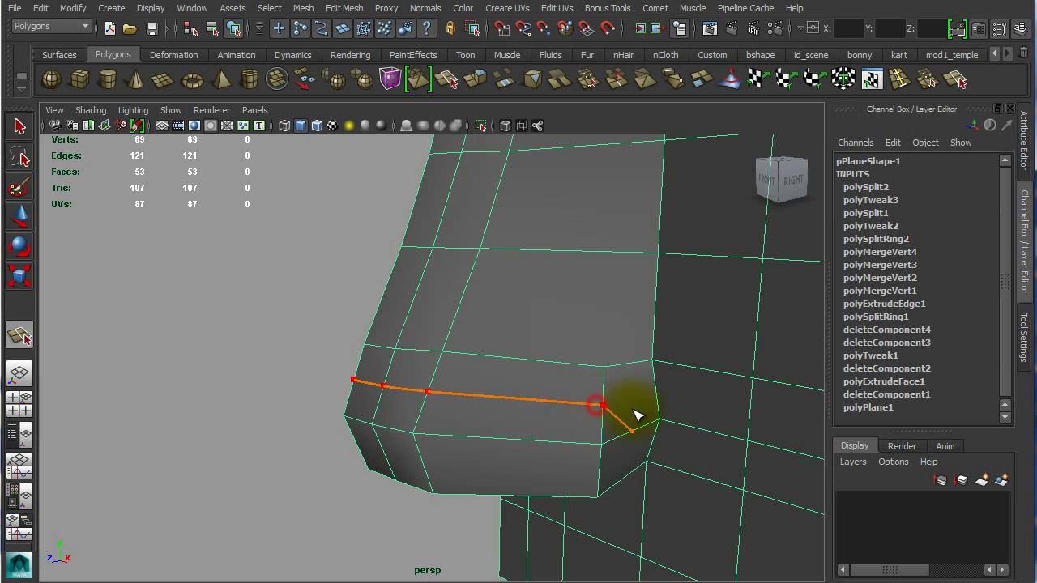
pyautogui.keyDown('alt'); pyautogui.moveTo(629, 412); pyautogui.dragTo(567, 413); pyautogui.keyUp('alt')
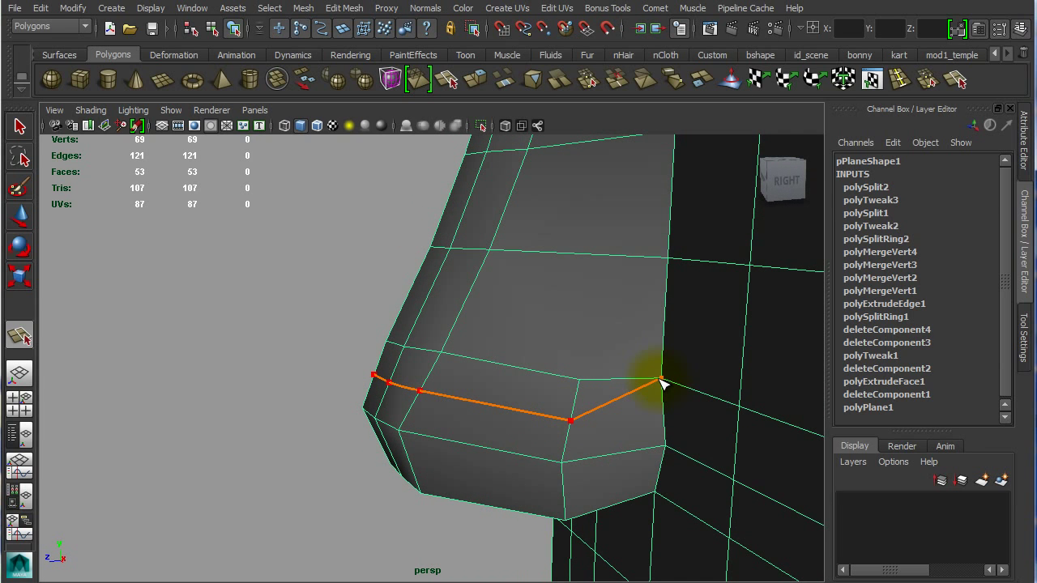
pyautogui.press('w')
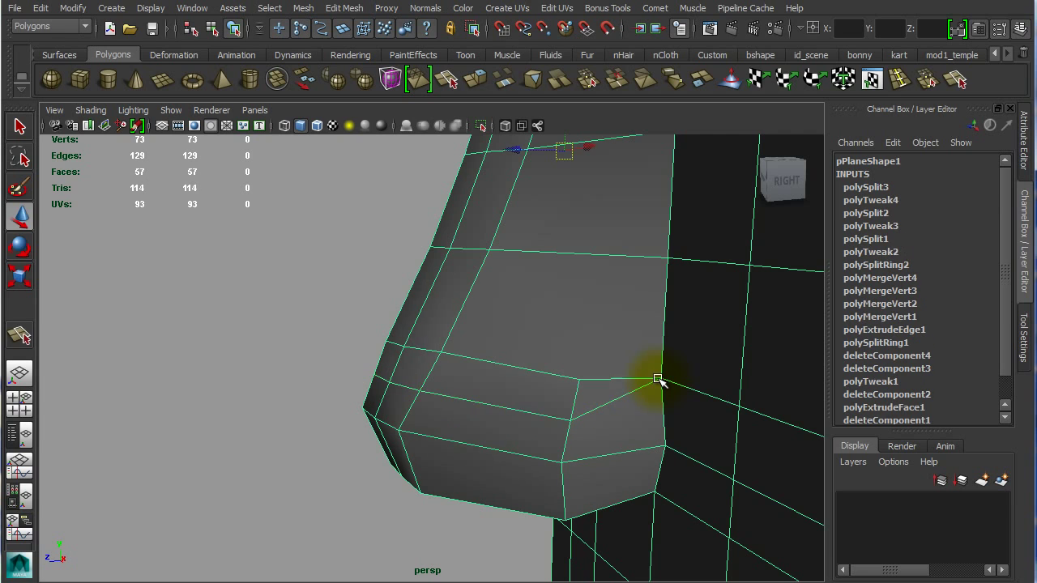
pyautogui.keyDown('alt'); pyautogui.moveTo(597, 422); pyautogui.dragTo(551, 400); pyautogui.keyUp('alt')
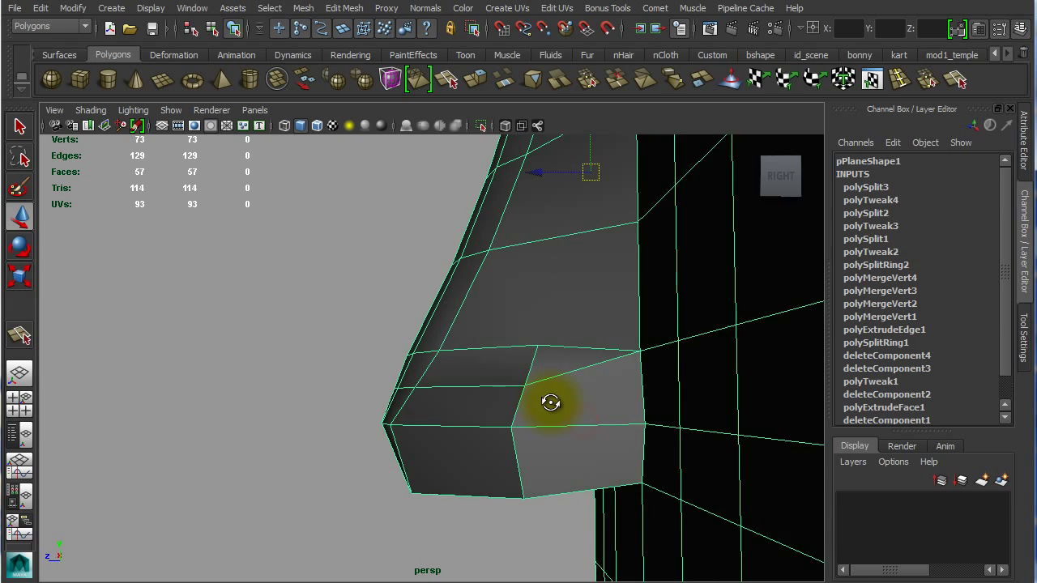
# - Select the three front vertices of the new horizontal split in the side view and move them outward in Z
pyautogui.press('space')
pyautogui.press('space')
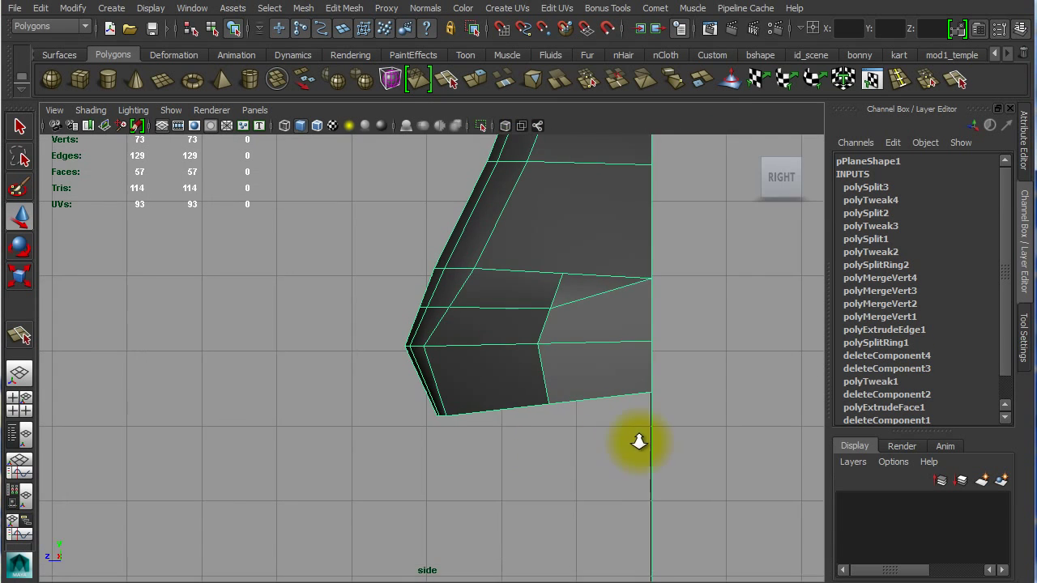
pyautogui.keyDown('alt'); pyautogui.moveTo(636, 439); pyautogui.dragTo(736, 423, button='right'); pyautogui.keyUp('alt')
pyautogui.moveTo(527, 327); pyautogui.dragTo(455, 326, button='right')
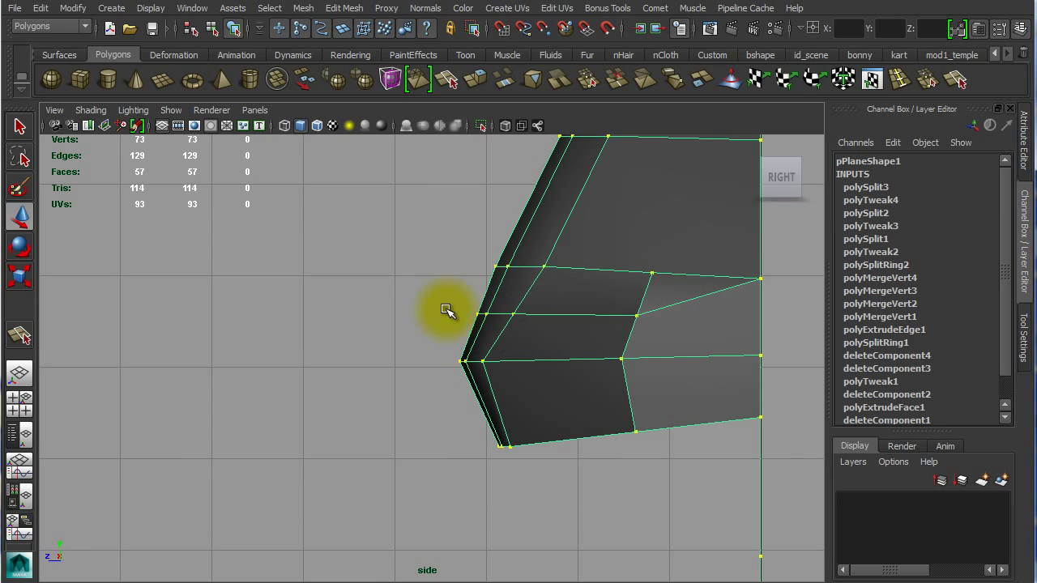
pyautogui.moveTo(441, 295); pyautogui.dragTo(527, 323)
pyautogui.moveTo(444, 312); pyautogui.dragTo(438, 314, button='middle')
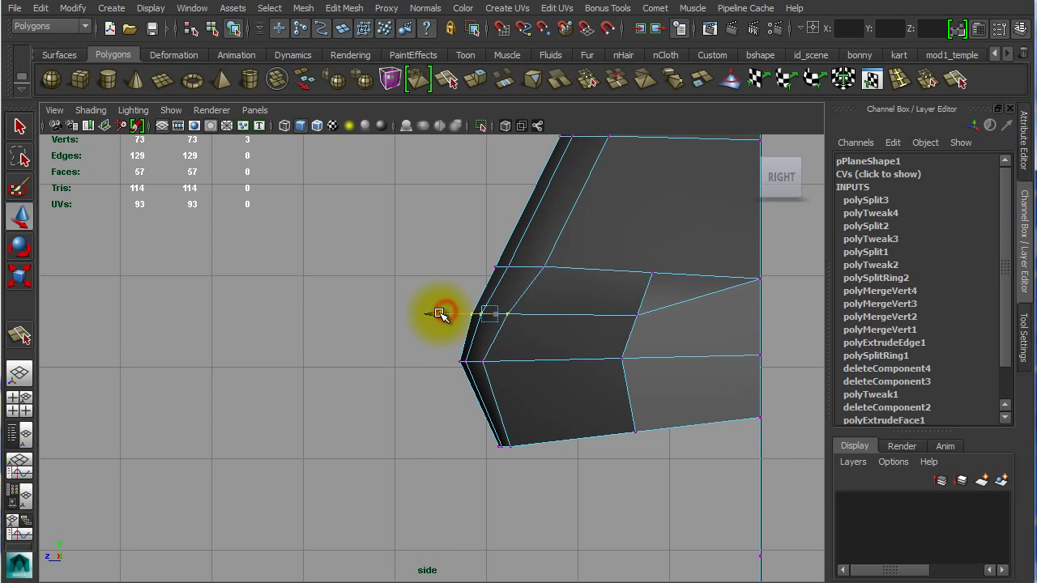
pyautogui.press('space')
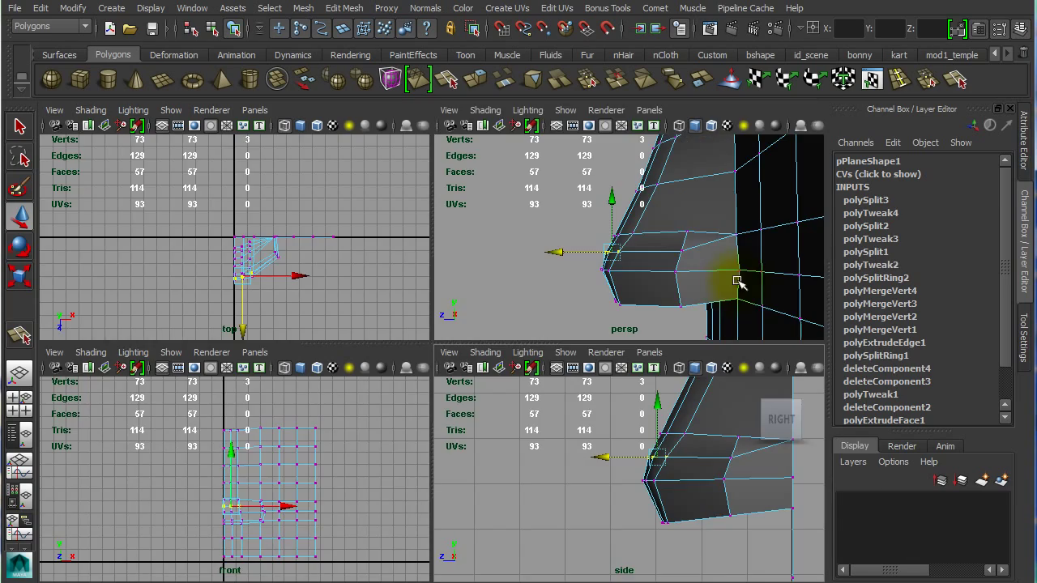
pyautogui.press('space')
pyautogui.moveTo(640, 319)
pyautogui.keyDown('alt'); pyautogui.mouseDown()
pyautogui.moveTo(765, 322)
pyautogui.moveTo(713, 348)
pyautogui.moveTo(764, 358)
pyautogui.moveTo(586, 351)
pyautogui.moveTo(470, 322)
pyautogui.moveTo(543, 354)
pyautogui.moveTo(518, 361)
pyautogui.moveTo(544, 346)
pyautogui.mouseUp(); pyautogui.keyUp('alt')
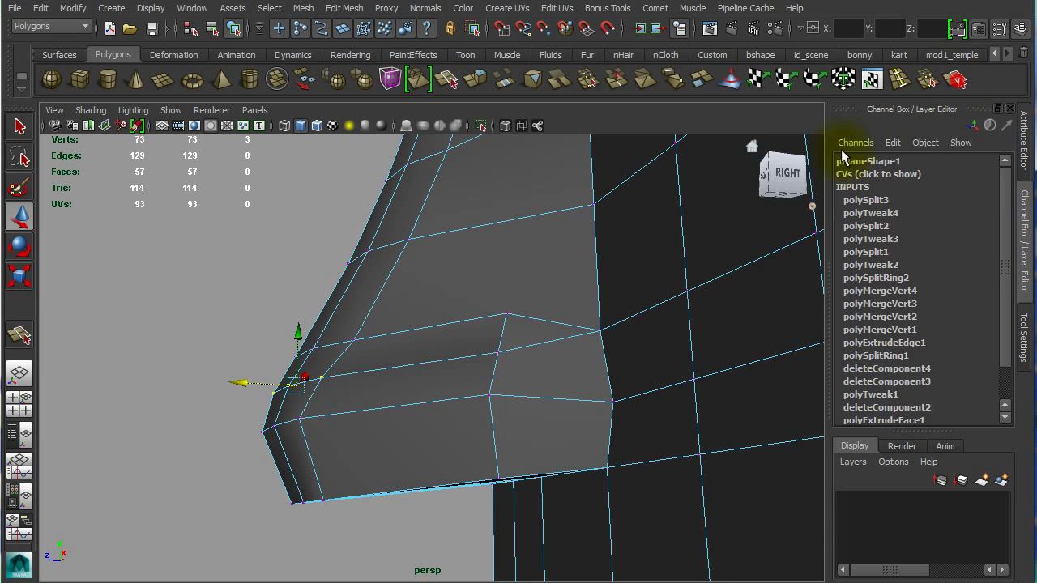
# - Split vertically from the horizontal split down the widened side near the plane, continuing across the underside to the centre border
pyautogui.press('y')
pyautogui.click(556, 345)
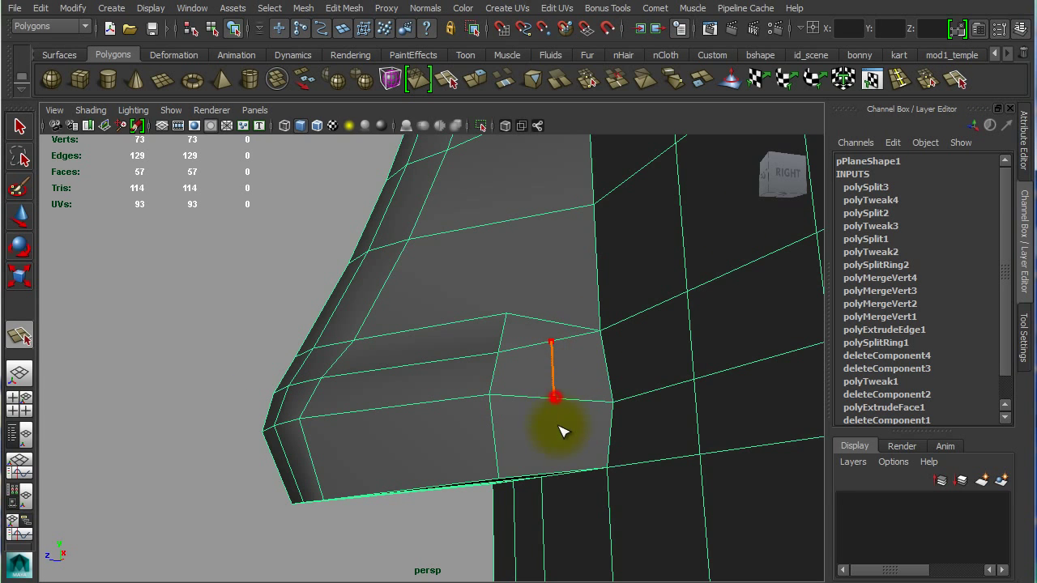
pyautogui.keyDown('alt'); pyautogui.moveTo(572, 444); pyautogui.dragTo(537, 431); pyautogui.keyUp('alt')
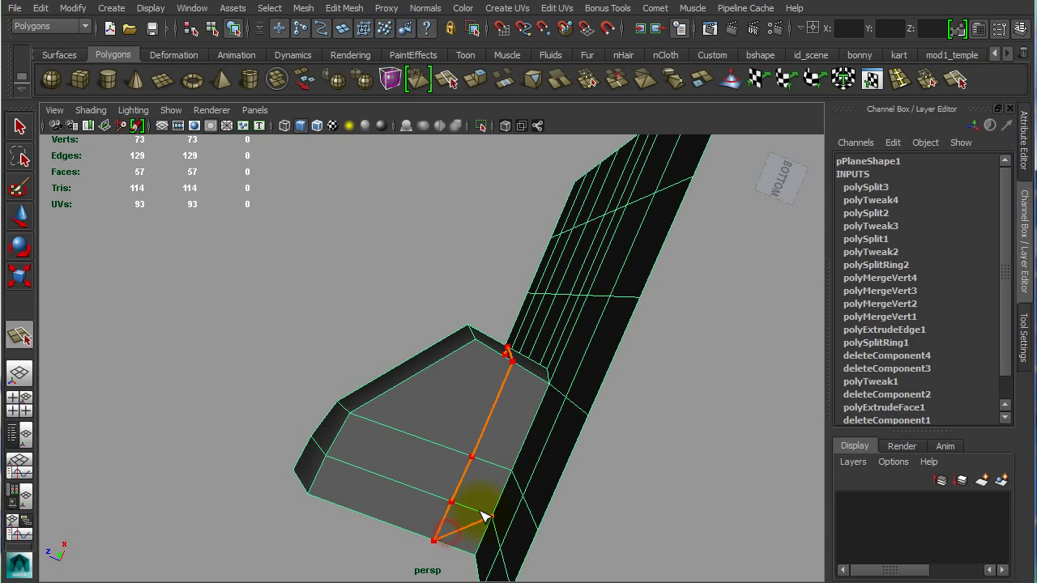
pyautogui.keyDown('alt'); pyautogui.moveTo(504, 428); pyautogui.dragTo(490, 501); pyautogui.keyUp('alt')
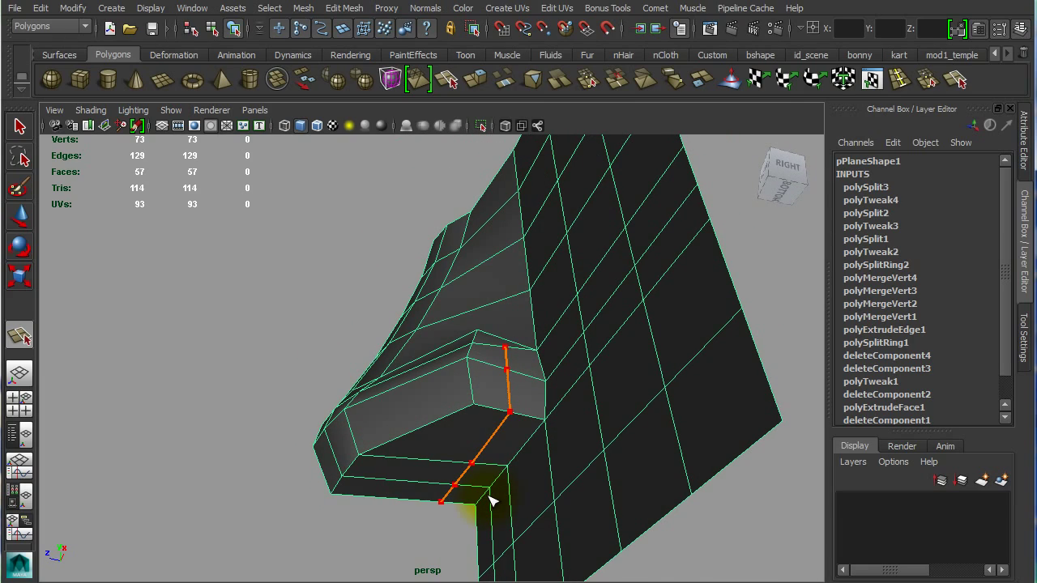
pyautogui.press('w')
# - Select the two edges of the new vertical split on the widened side and move them outward in X
pyautogui.keyDown('alt'); pyautogui.moveTo(532, 438); pyautogui.dragTo(518, 481); pyautogui.keyUp('alt')
pyautogui.scroll(5, 562, 470)
pyautogui.keyDown('alt'); pyautogui.moveTo(662, 456); pyautogui.dragTo(486, 364, button='middle'); pyautogui.keyUp('alt')
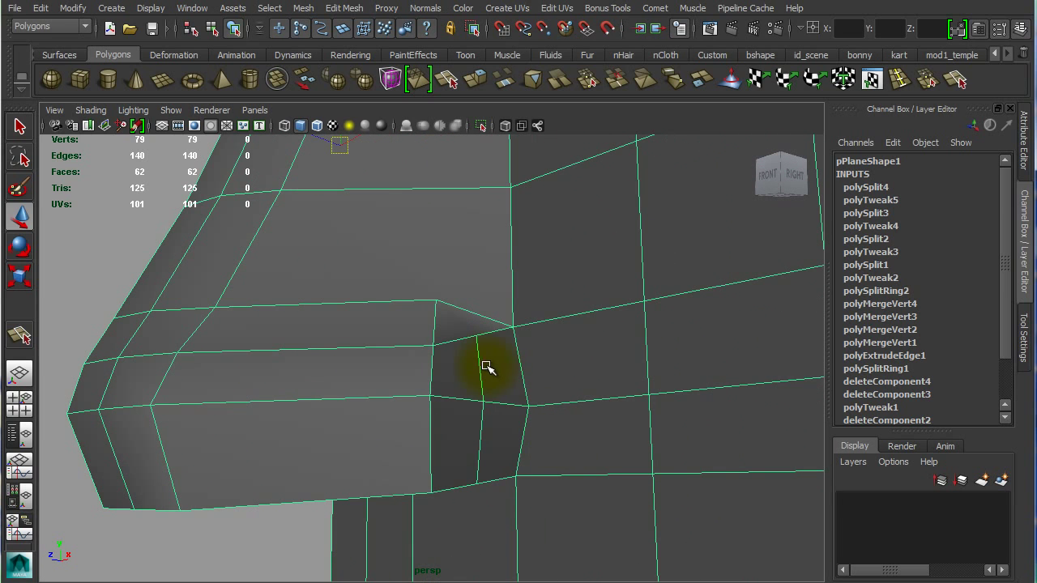
pyautogui.rightClick(482, 367)
pyautogui.click(479, 328)
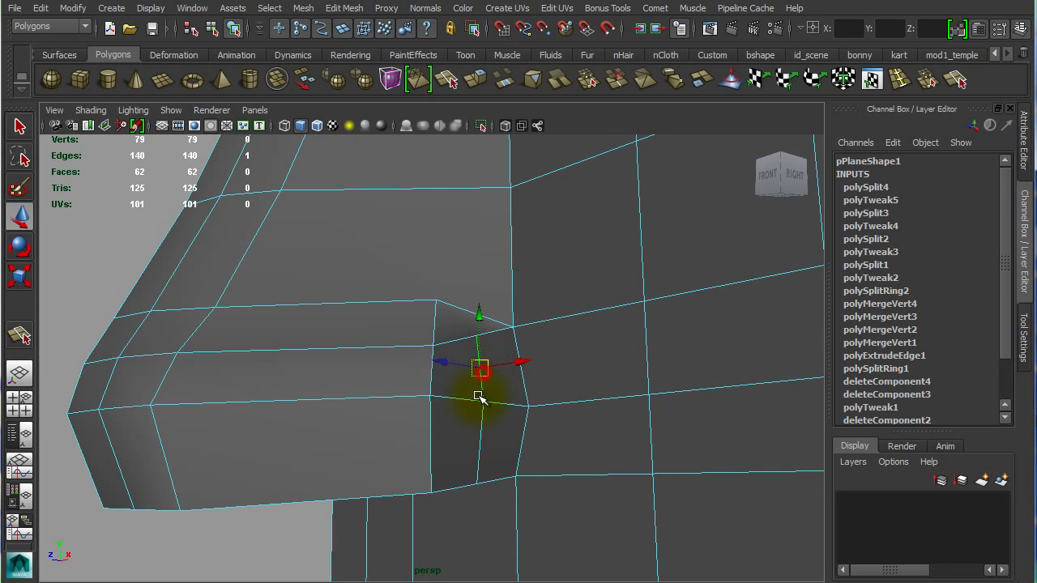
pyautogui.keyDown('alt'); pyautogui.moveTo(510, 440); pyautogui.dragTo(577, 444); pyautogui.keyUp('alt')
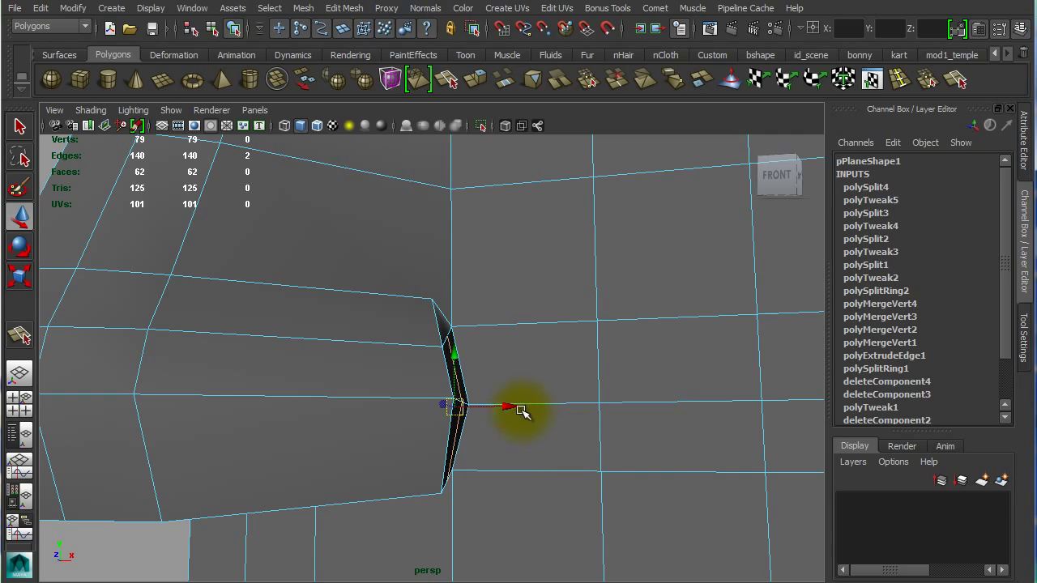
pyautogui.keyDown('alt'); pyautogui.moveTo(522, 414); pyautogui.dragTo(548, 394); pyautogui.keyUp('alt')
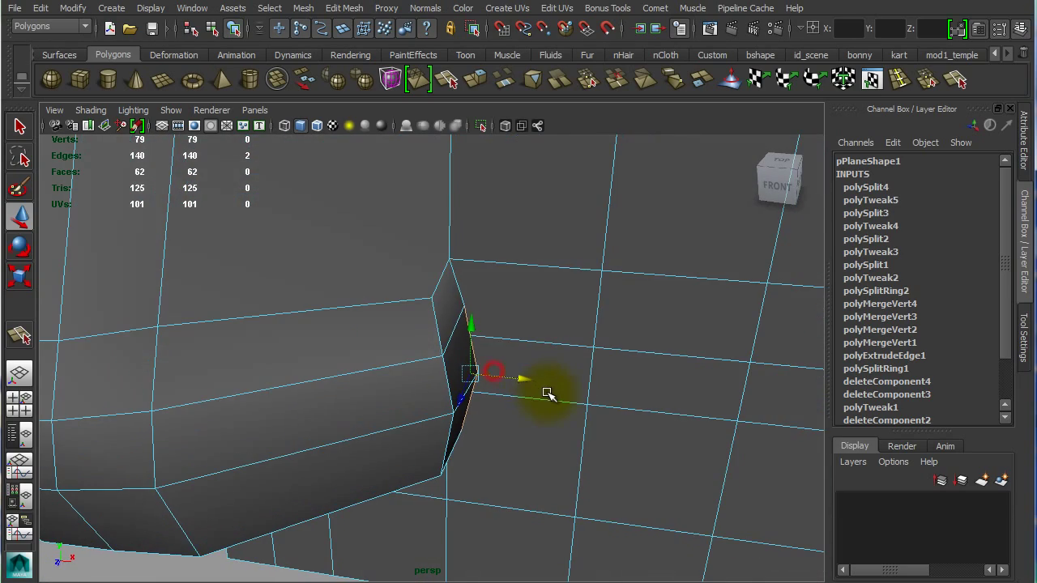
# - Select the upper corner vertex of the protrusion's widened side and examine the topology of the underside
pyautogui.moveTo(431, 312); pyautogui.dragTo(366, 308, button='right')
pyautogui.click(431, 300)
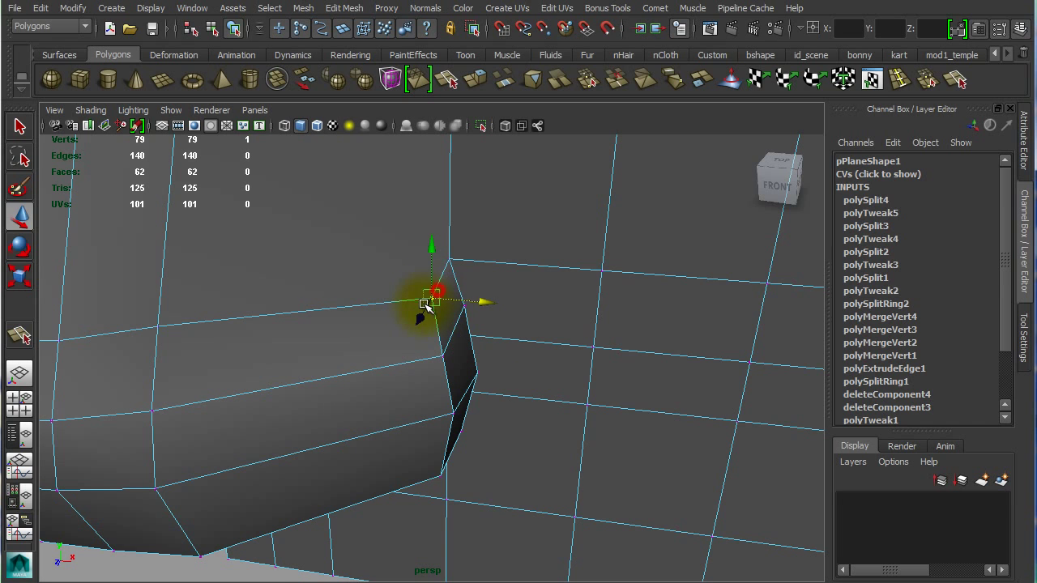
pyautogui.keyDown('alt'); pyautogui.moveTo(443, 302); pyautogui.dragTo(527, 488); pyautogui.keyUp('alt')
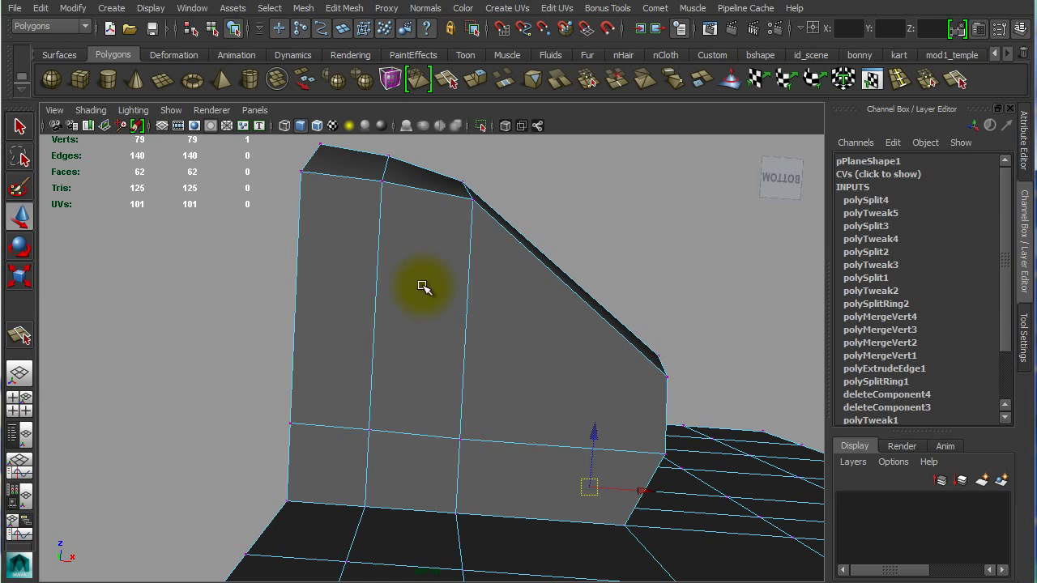
# - Select the three edges where the underside meets the plane and move them upward in Y
pyautogui.keyDown('alt'); pyautogui.moveTo(485, 322); pyautogui.dragTo(456, 350); pyautogui.keyUp('alt')
pyautogui.rightClick(439, 360)
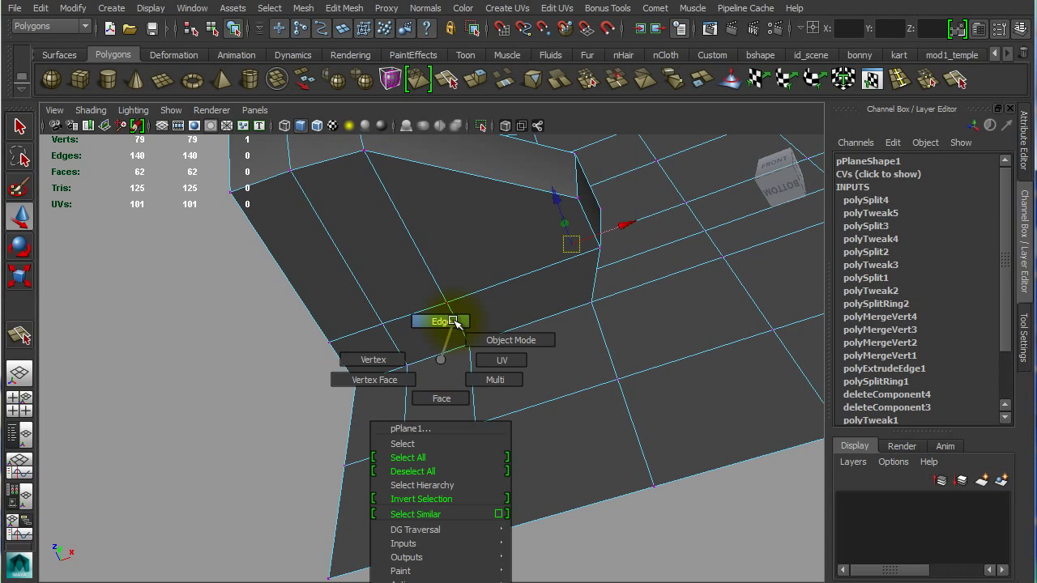
pyautogui.click(452, 322)
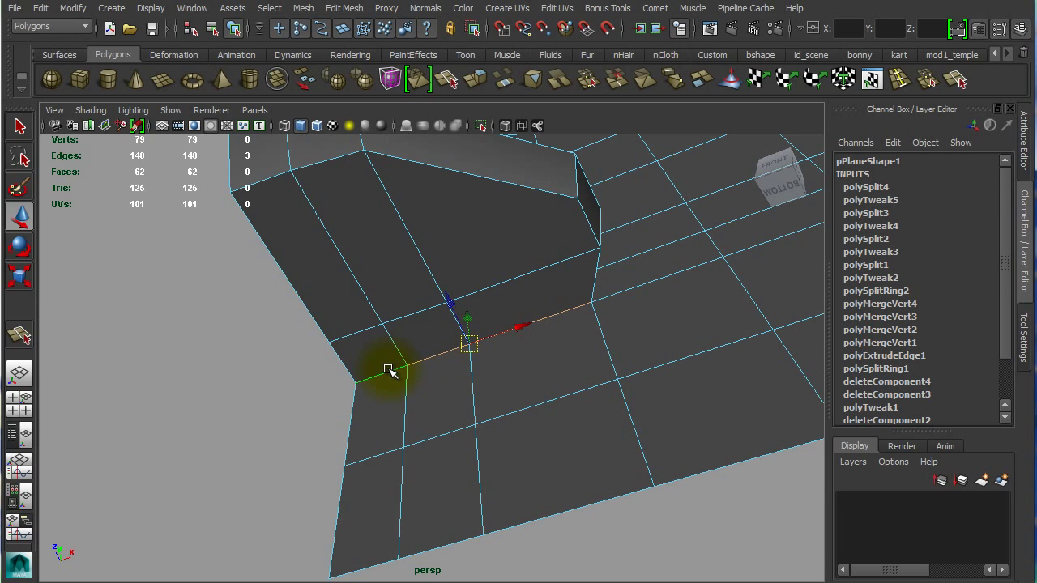
pyautogui.keyDown('alt'); pyautogui.moveTo(481, 341); pyautogui.dragTo(378, 434); pyautogui.keyUp('alt')
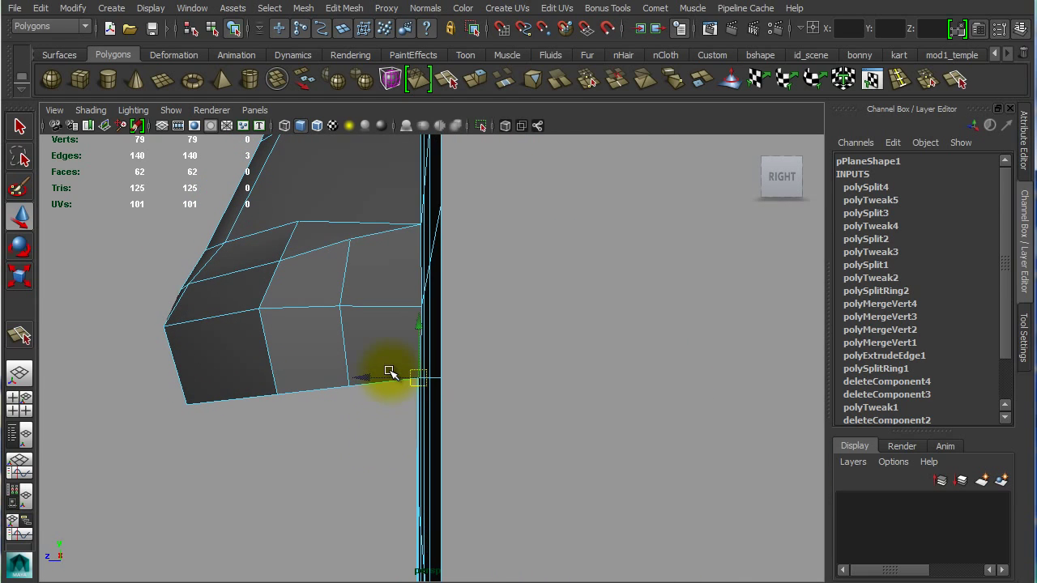
pyautogui.keyDown('alt'); pyautogui.moveTo(400, 384); pyautogui.dragTo(400, 362); pyautogui.keyUp('alt')
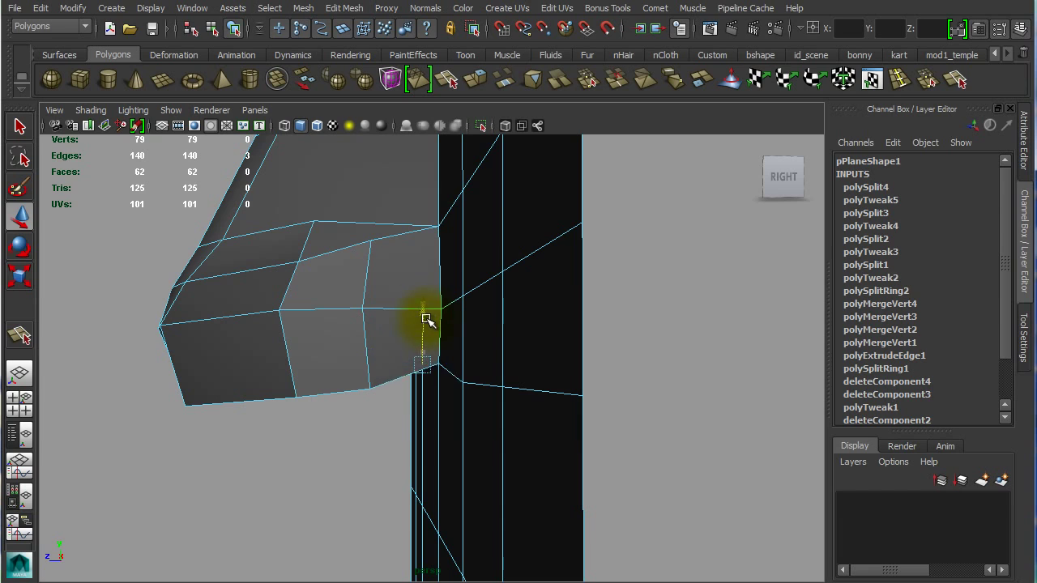
pyautogui.moveTo(427, 320); pyautogui.dragTo(397, 292)
# - Split the two front underside faces from the centre border to the second lengthwise edge, close to the front rim
pyautogui.keyDown('alt'); pyautogui.moveTo(475, 273); pyautogui.dragTo(444, 307); pyautogui.keyUp('alt')
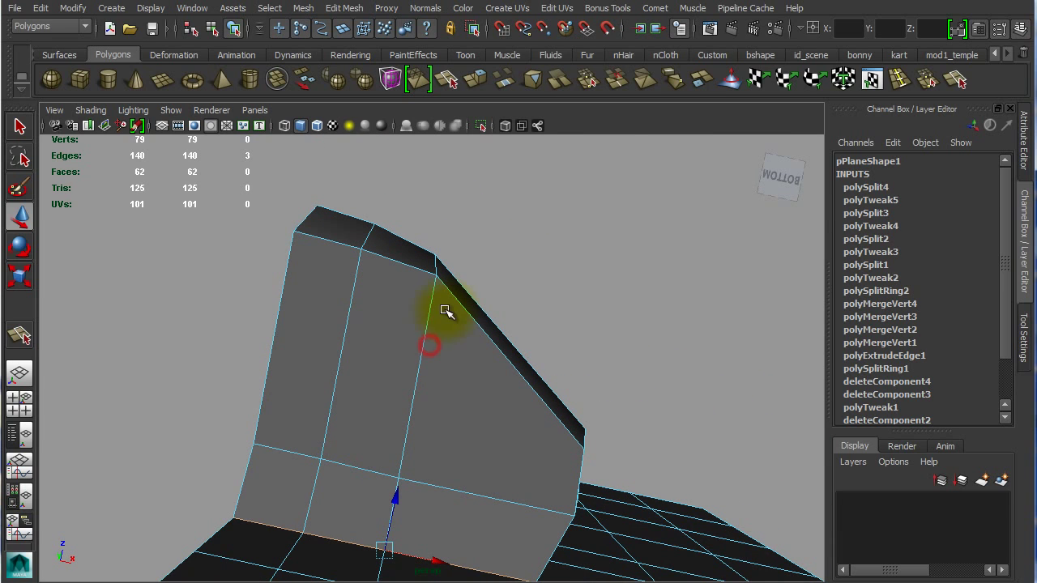
pyautogui.click(956, 81)
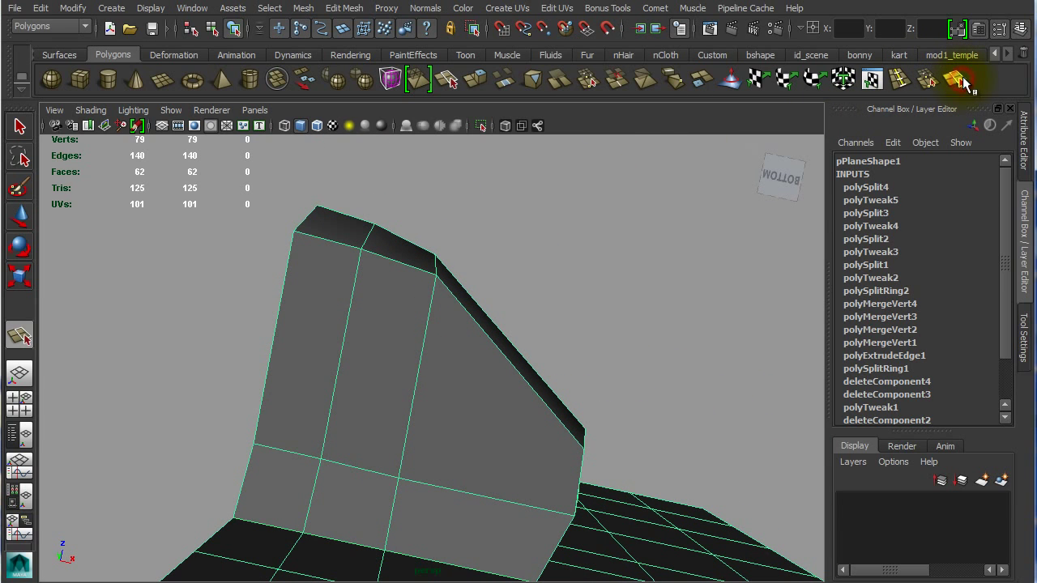
pyautogui.click(283, 286)
pyautogui.click(336, 298)
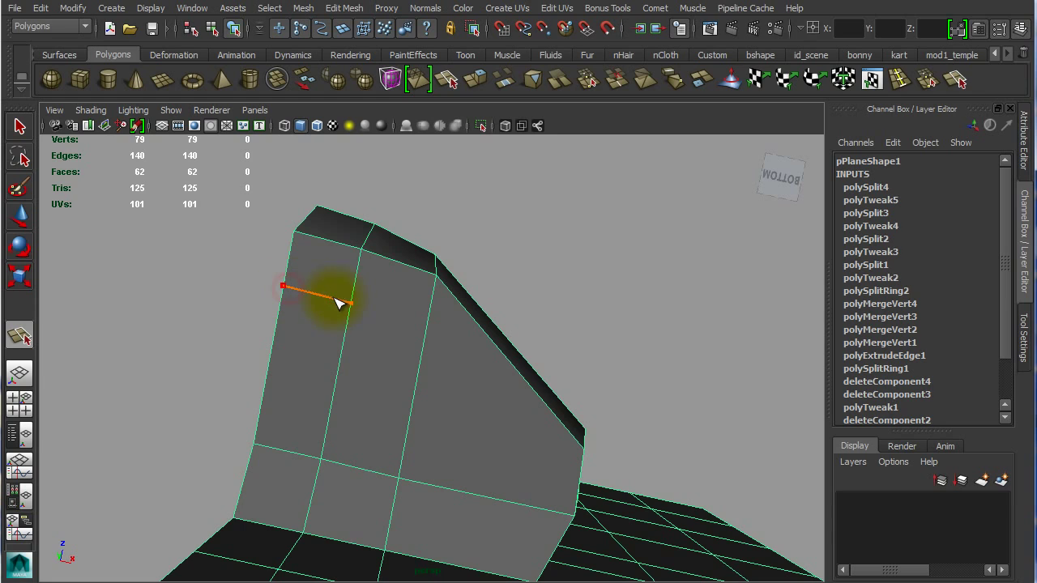
pyautogui.click(421, 324)
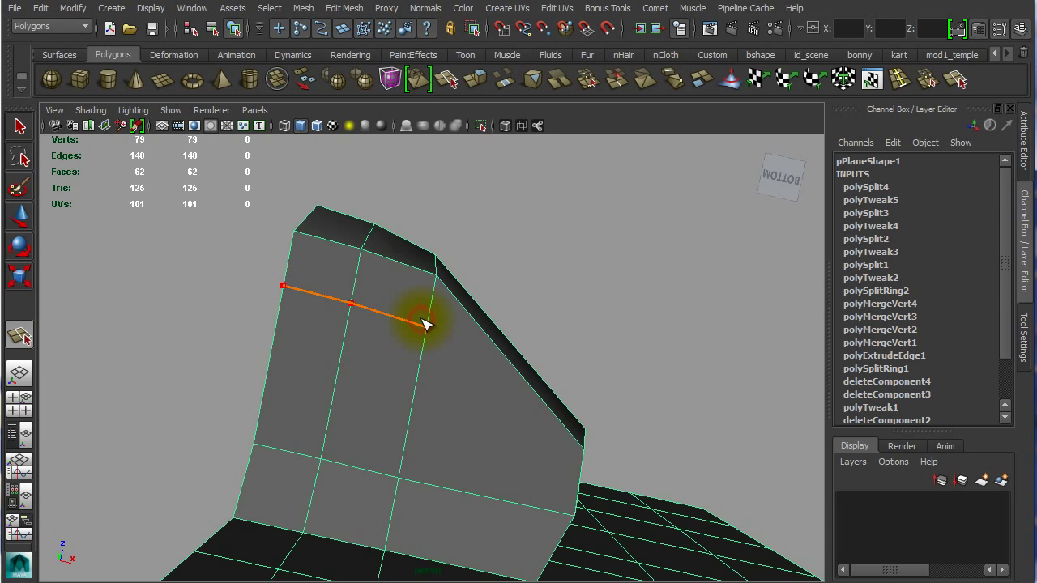
pyautogui.press('Return')
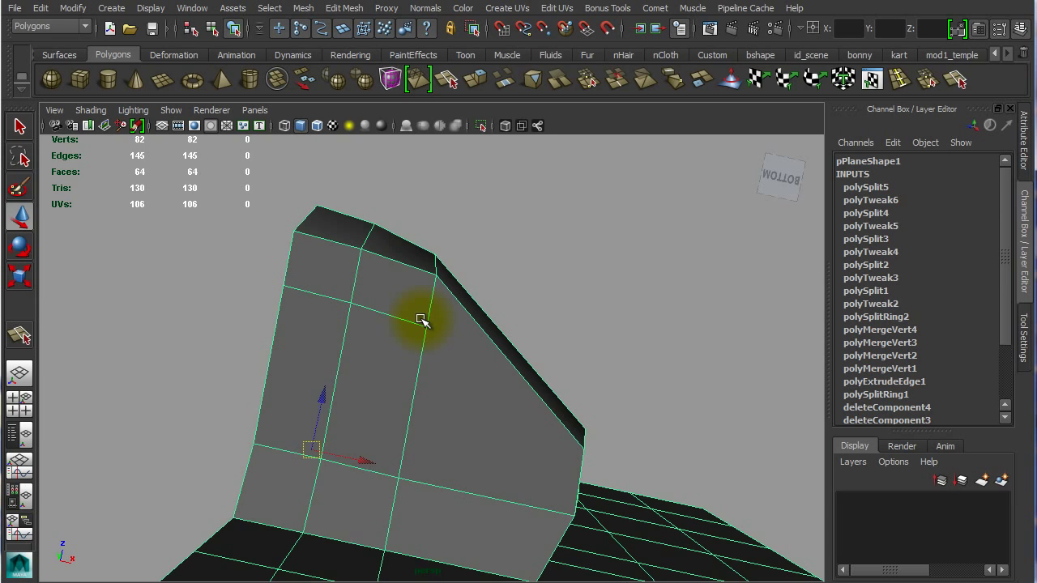
# - Split the underside face along the centre border crosswise at about its middle, ending on the first lengthwise edge
pyautogui.click(959, 84)
pyautogui.click(324, 388)
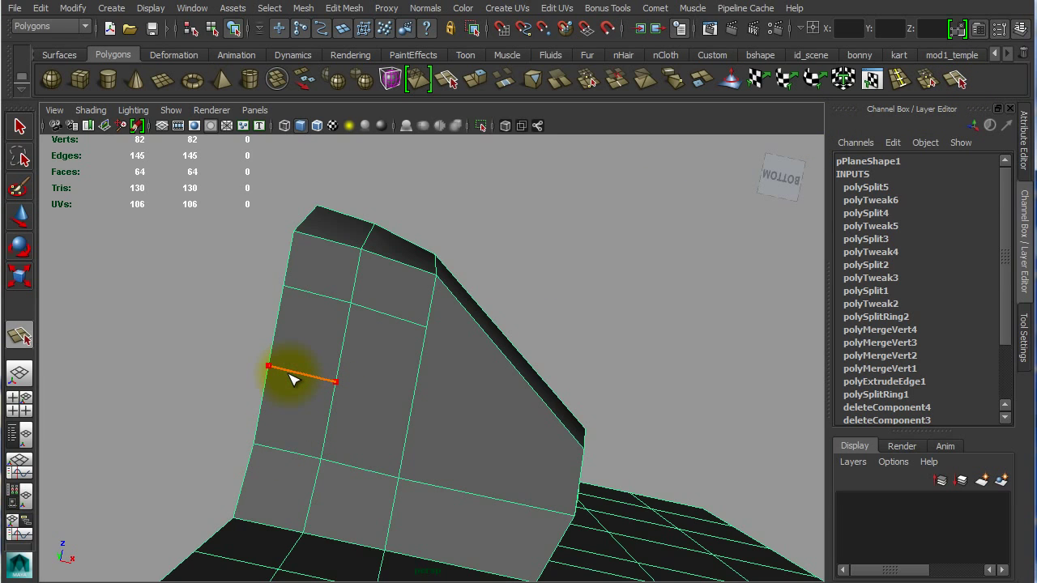
pyautogui.press('Return')
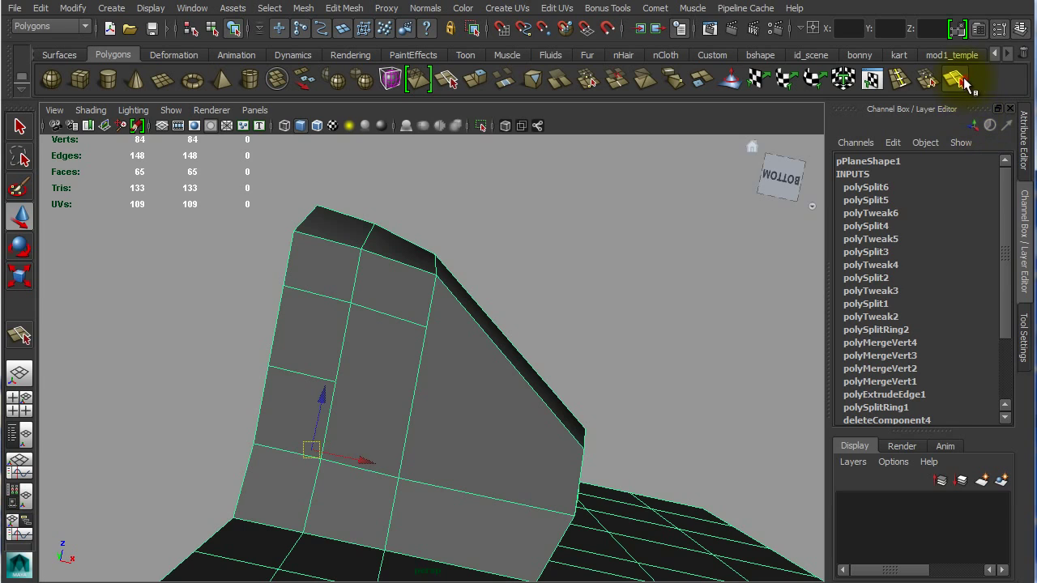
# - Split the large outer underside face from the second lengthwise edge to the corner vertex on the outer rim
pyautogui.click(958, 81)
pyautogui.moveTo(398, 451); pyautogui.dragTo(575, 425)
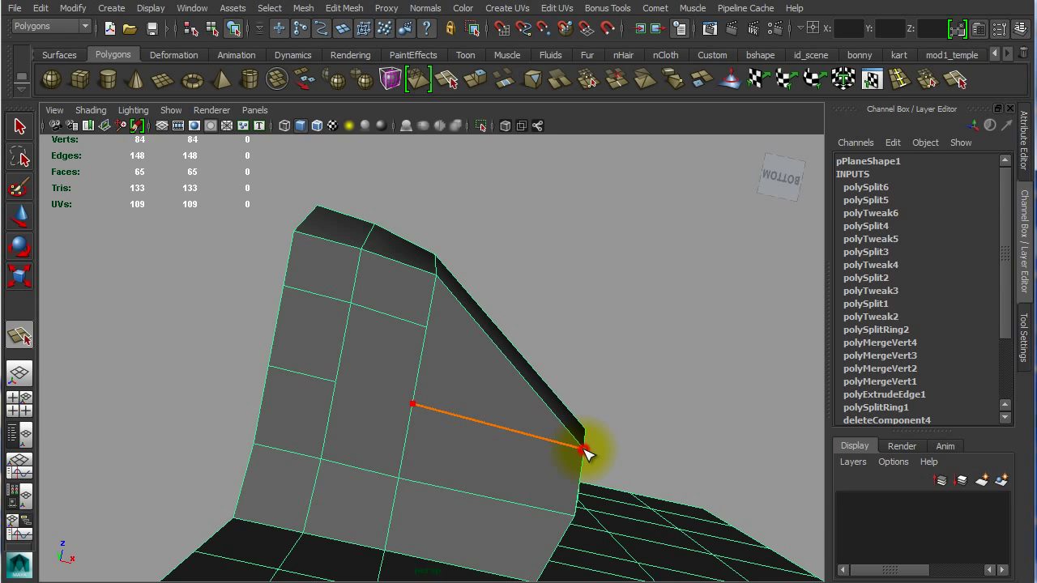
pyautogui.press('Return')
# - Check the two faces beside the new outer split, and move the split's inner vertex outward in X
pyautogui.moveTo(505, 465); pyautogui.dragTo(489, 486, button='right')
pyautogui.click(491, 463)
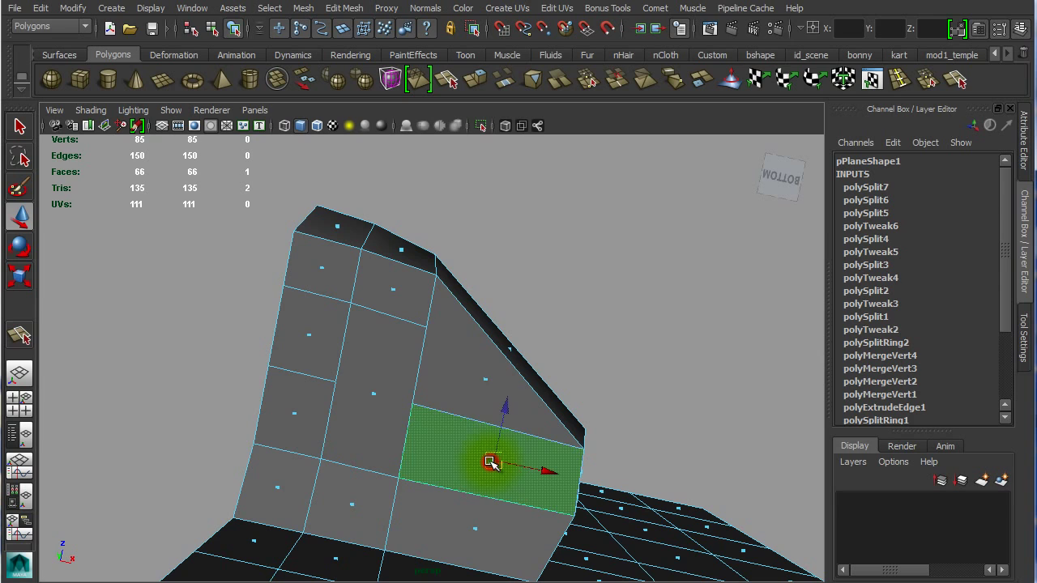
pyautogui.click(486, 381)
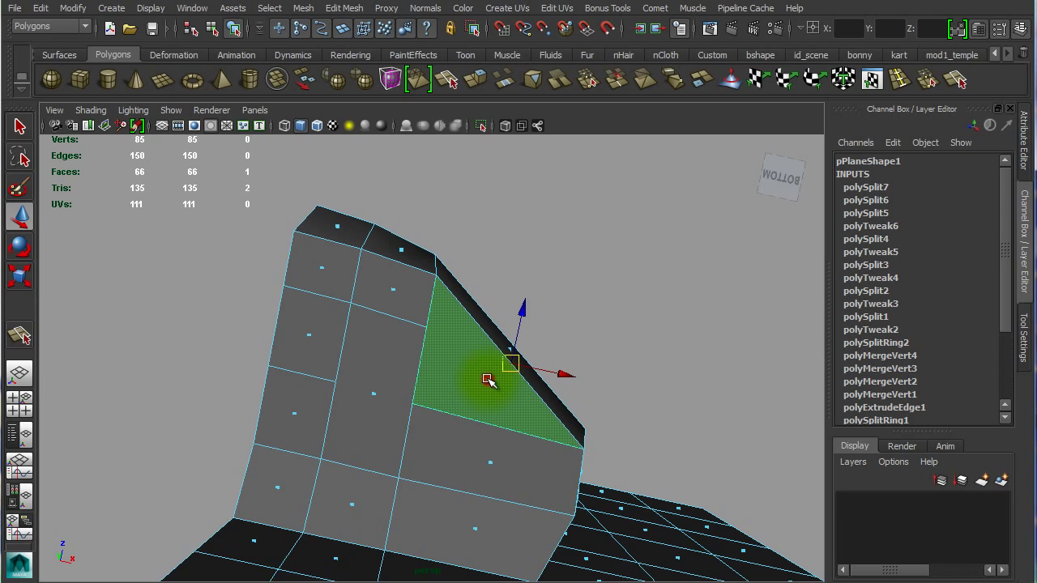
pyautogui.moveTo(414, 404); pyautogui.dragTo(342, 399, button='right')
pyautogui.click(413, 403)
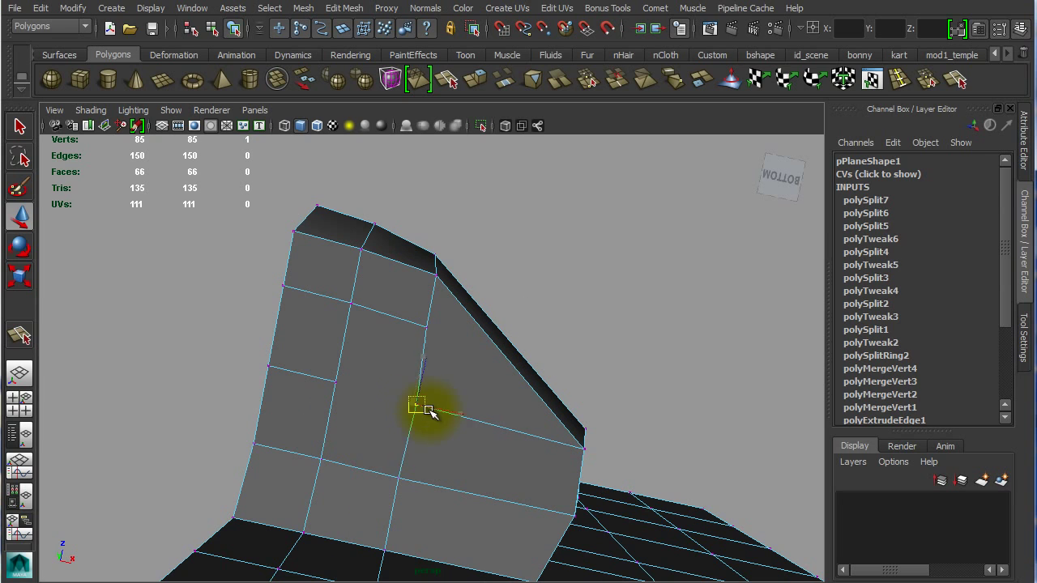
pyautogui.moveTo(426, 407); pyautogui.dragTo(464, 423)
# - Select the outer, front and central underside faces one by one to examine how many sides each has
pyautogui.moveTo(502, 409); pyautogui.dragTo(497, 405, button='right')
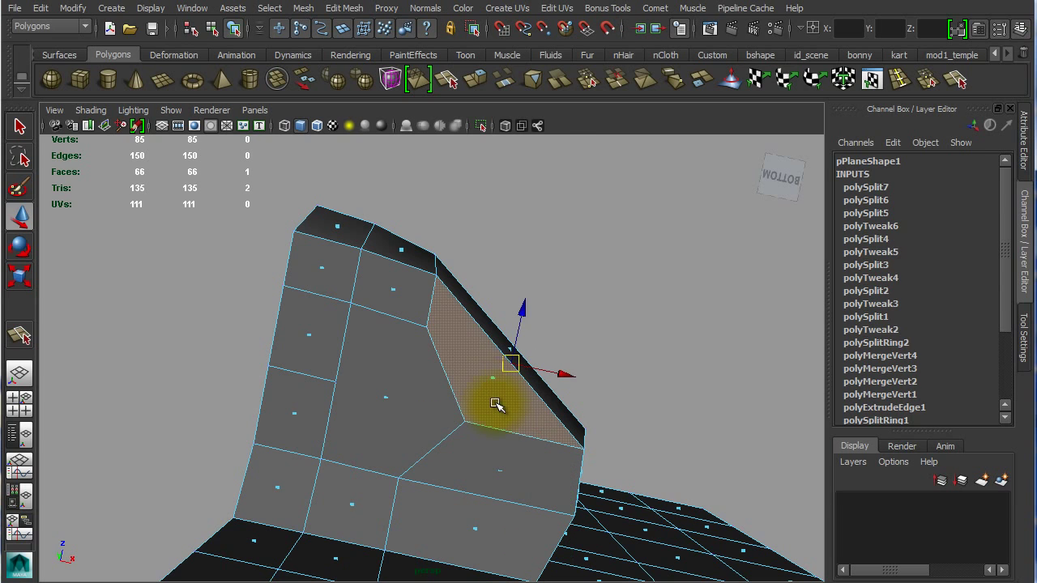
pyautogui.keyDown('ctrl'); pyautogui.click(494, 382); pyautogui.keyUp('ctrl')
pyautogui.click(393, 289)
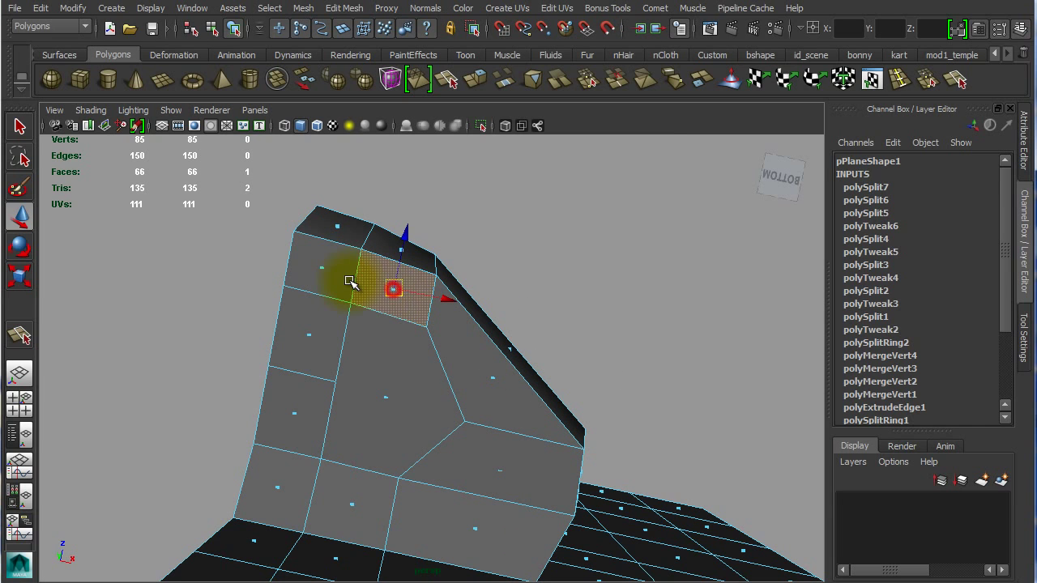
pyautogui.click(322, 270)
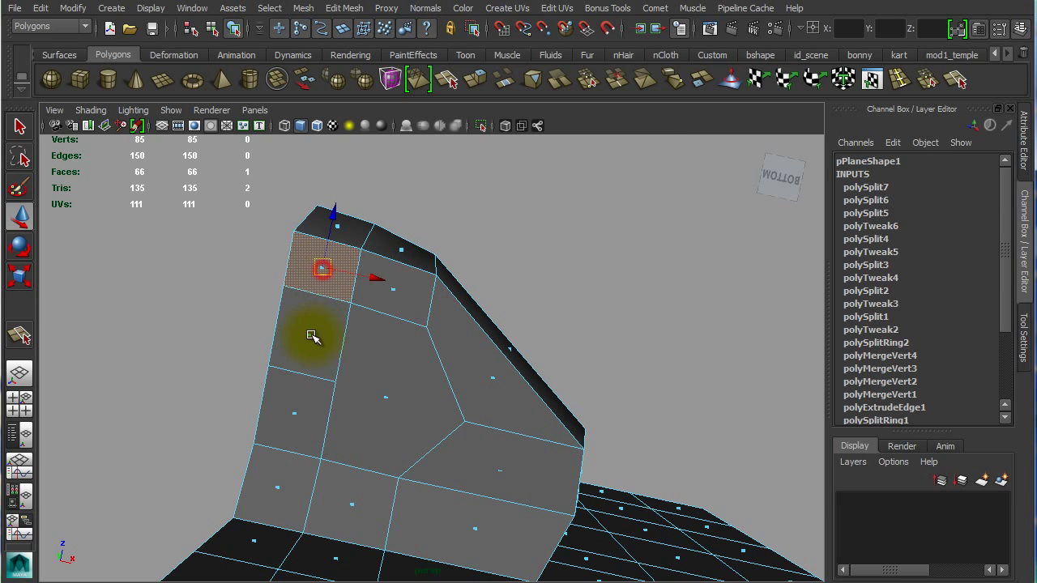
pyautogui.click(387, 398)
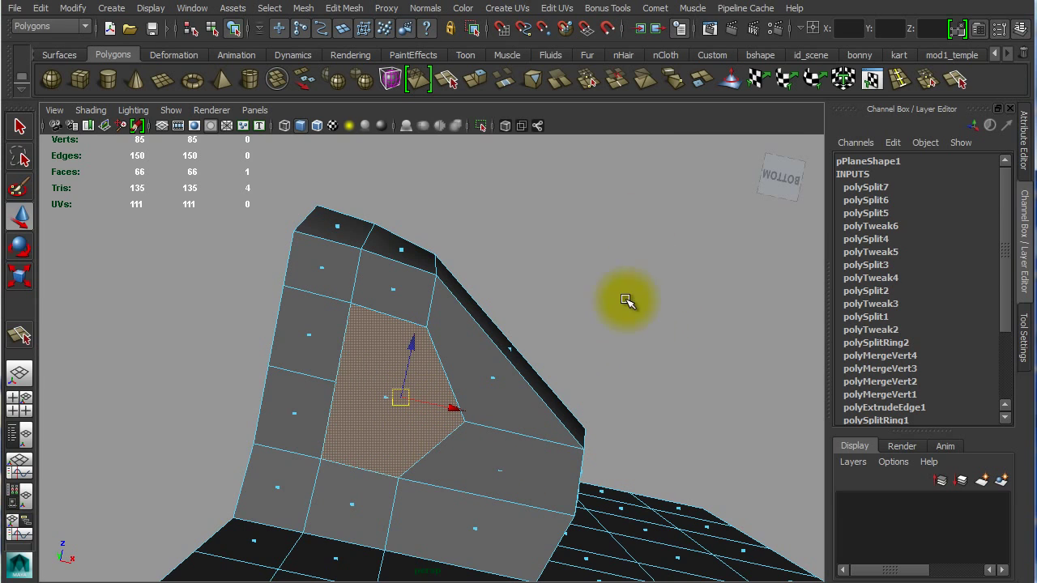
# - Move the crosswise centre split's inner vertex toward the centre border, and shift the central face's front outer vertex slightly outward
pyautogui.keyDown('alt'); pyautogui.moveTo(370, 422); pyautogui.dragTo(335, 435); pyautogui.keyUp('alt')
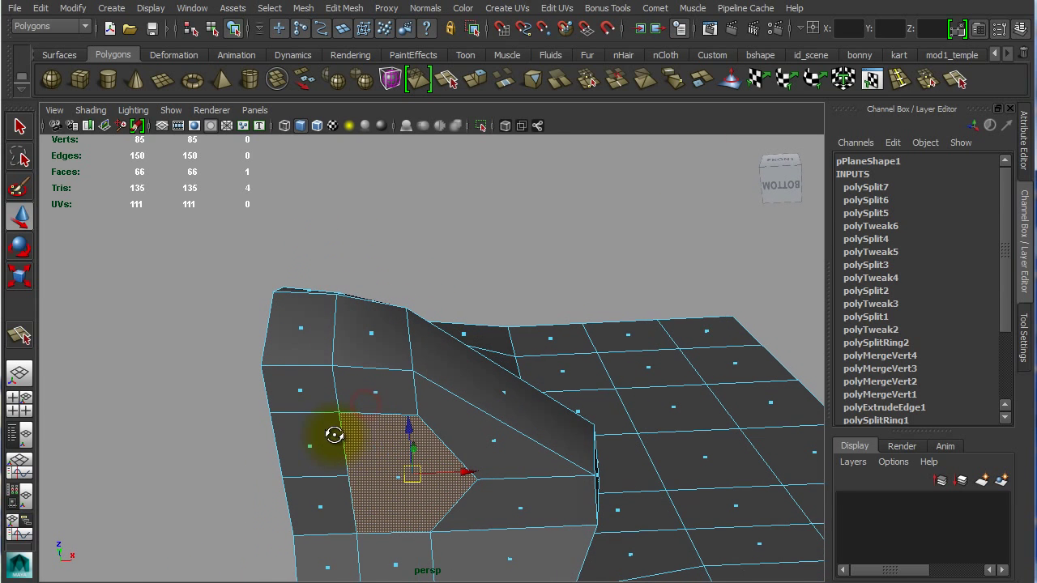
pyautogui.keyDown('alt'); pyautogui.moveTo(409, 396); pyautogui.dragTo(359, 370); pyautogui.keyUp('alt')
pyautogui.moveTo(358, 374); pyautogui.dragTo(328, 377, button='right')
pyautogui.click(469, 387)
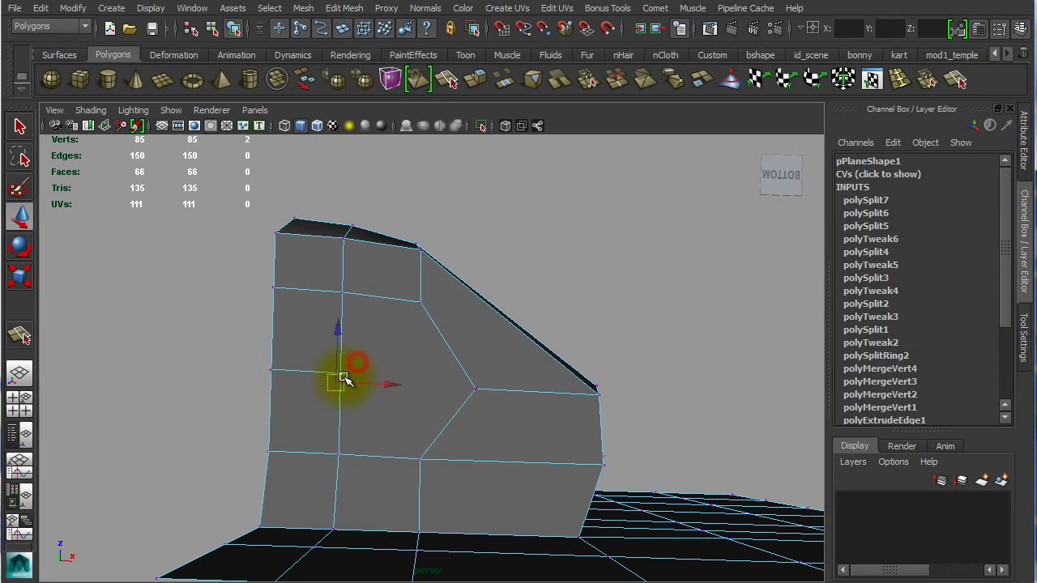
pyautogui.click(187, 364)
pyautogui.click(145, 357)
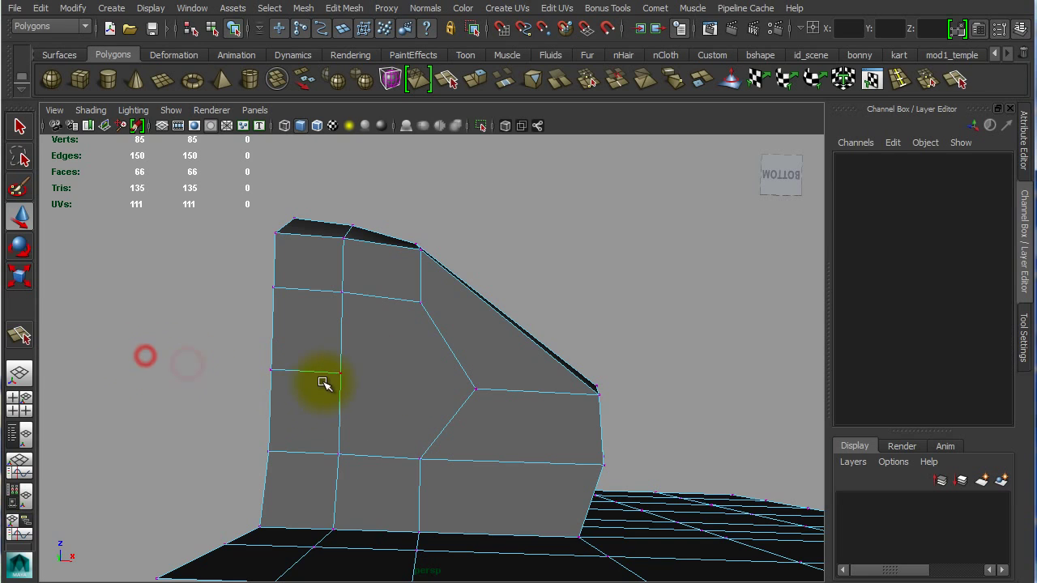
pyautogui.click(340, 373)
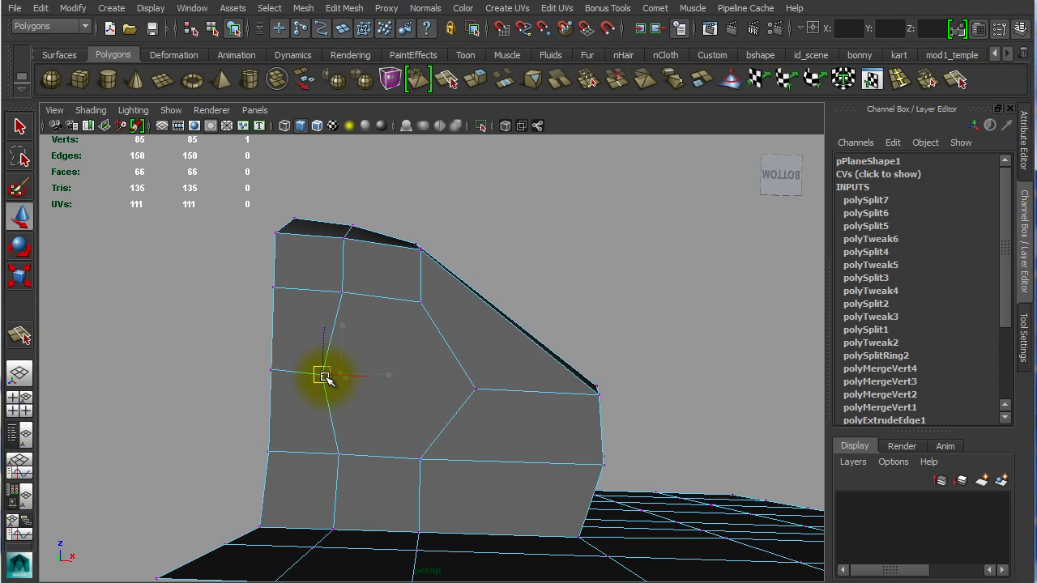
pyautogui.keyDown('alt'); pyautogui.moveTo(394, 416); pyautogui.dragTo(456, 370); pyautogui.keyUp('alt')
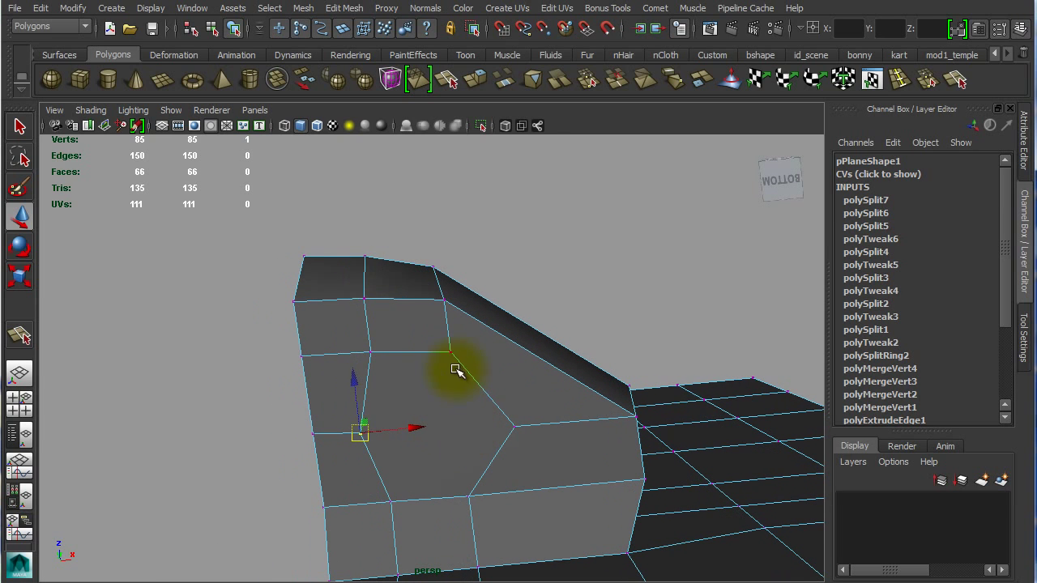
pyautogui.click(454, 355)
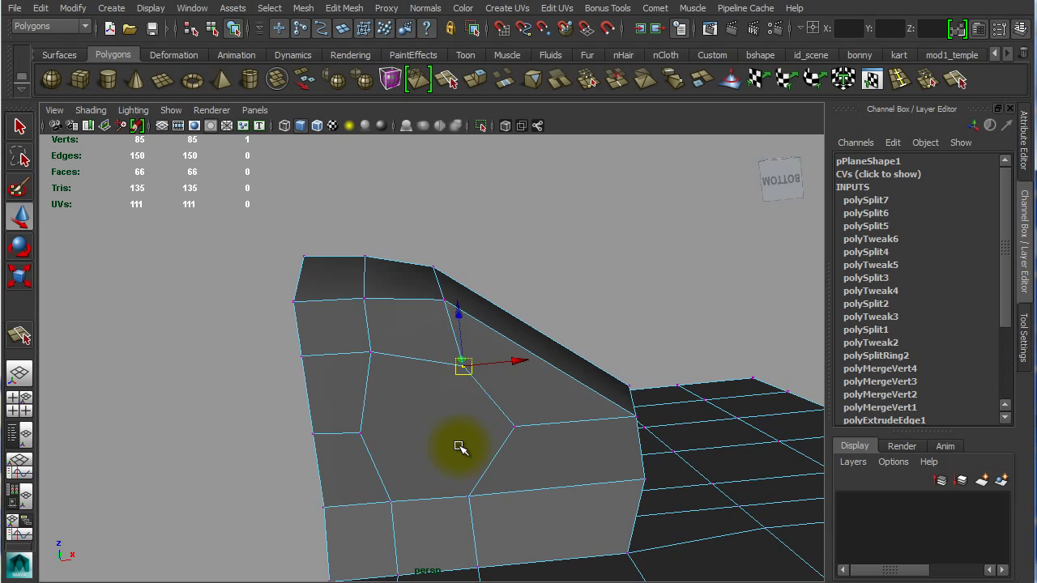
# - Move the column of four vertices below the central underside face outward in X, together with its rear outer corner
pyautogui.keyDown('alt'); pyautogui.moveTo(462, 444); pyautogui.dragTo(429, 401); pyautogui.keyUp('alt')
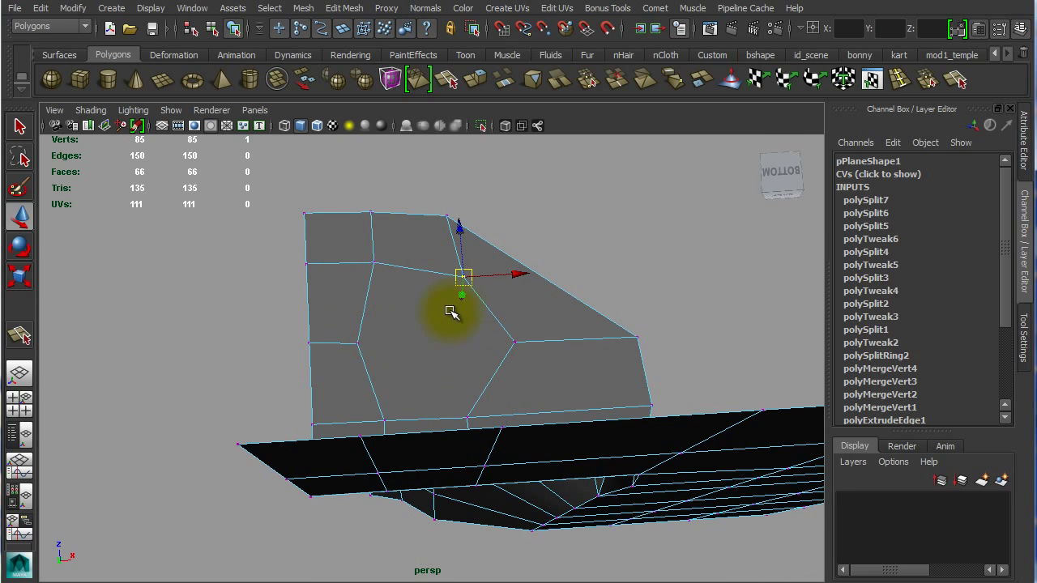
pyautogui.keyDown('alt'); pyautogui.moveTo(470, 343); pyautogui.dragTo(446, 437); pyautogui.keyUp('alt')
pyautogui.moveTo(451, 379); pyautogui.dragTo(492, 580)
pyautogui.keyDown('alt'); pyautogui.moveTo(532, 544); pyautogui.dragTo(463, 556); pyautogui.keyUp('alt')
pyautogui.keyDown('alt'); pyautogui.moveTo(455, 430); pyautogui.dragTo(456, 463); pyautogui.keyUp('alt')
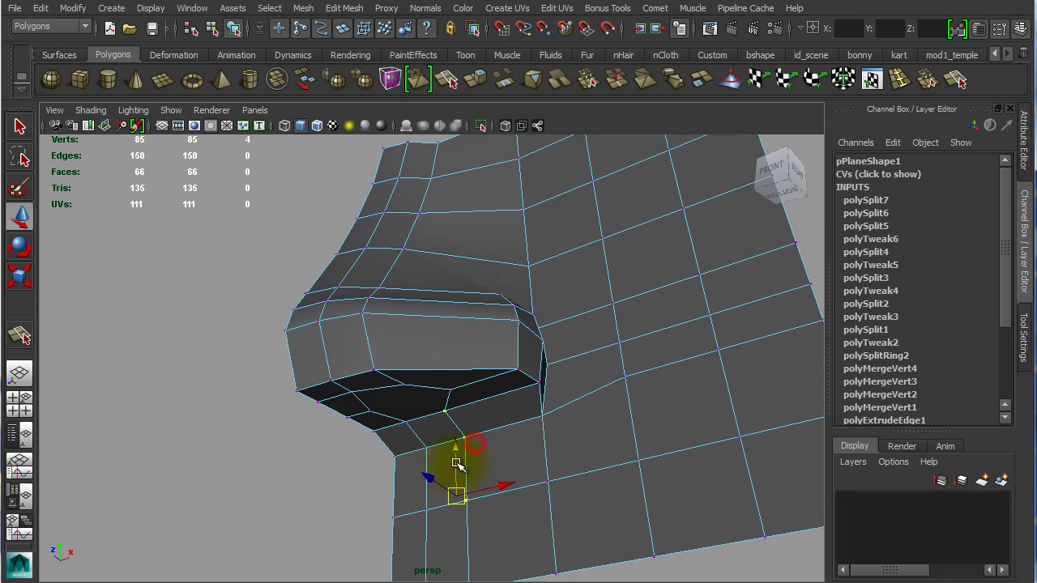
pyautogui.press('4')
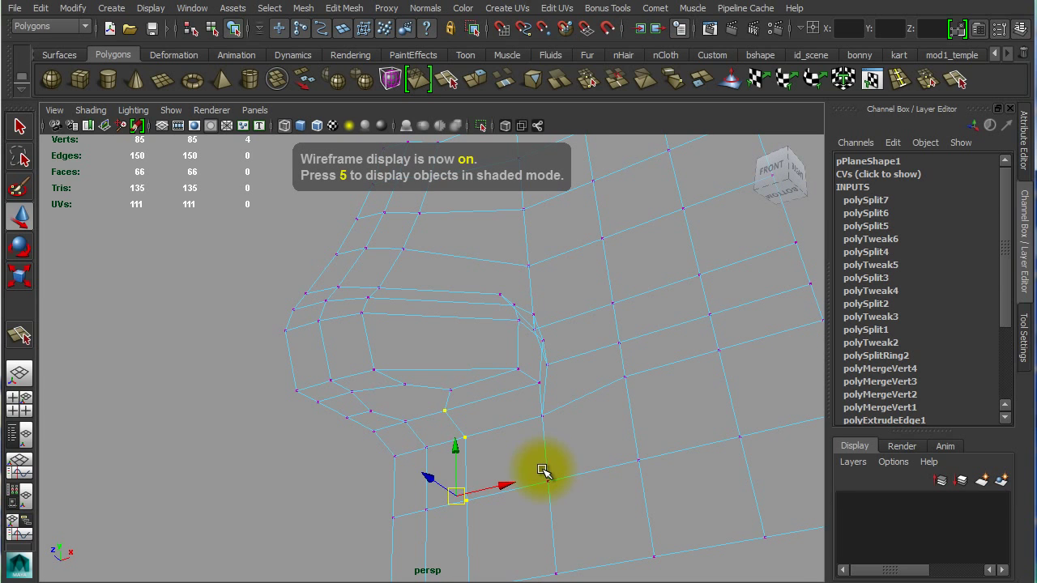
pyautogui.keyDown('alt'); pyautogui.moveTo(543, 472); pyautogui.dragTo(562, 411, button='middle'); pyautogui.keyUp('alt')
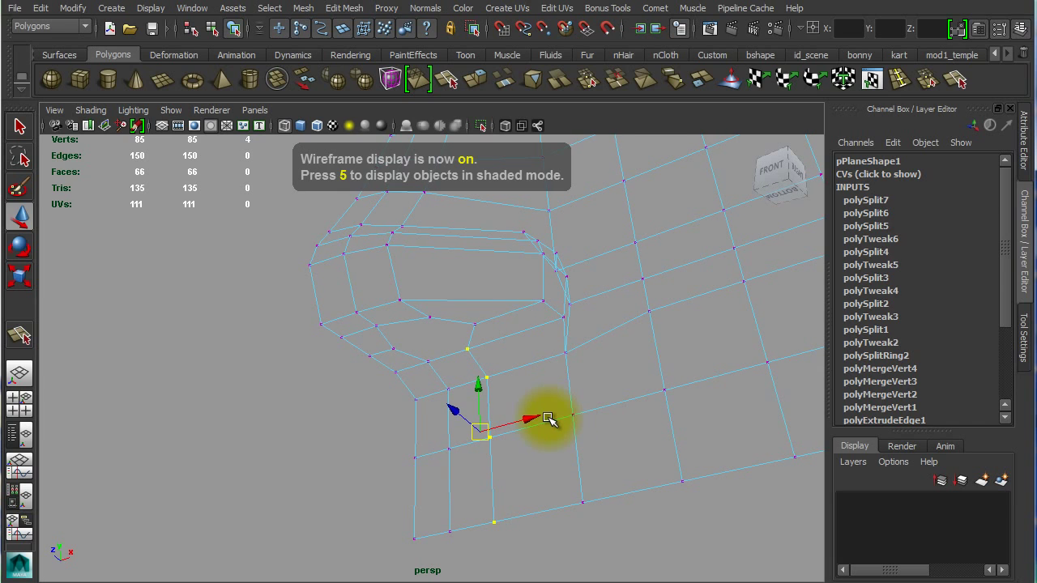
pyautogui.press('5')
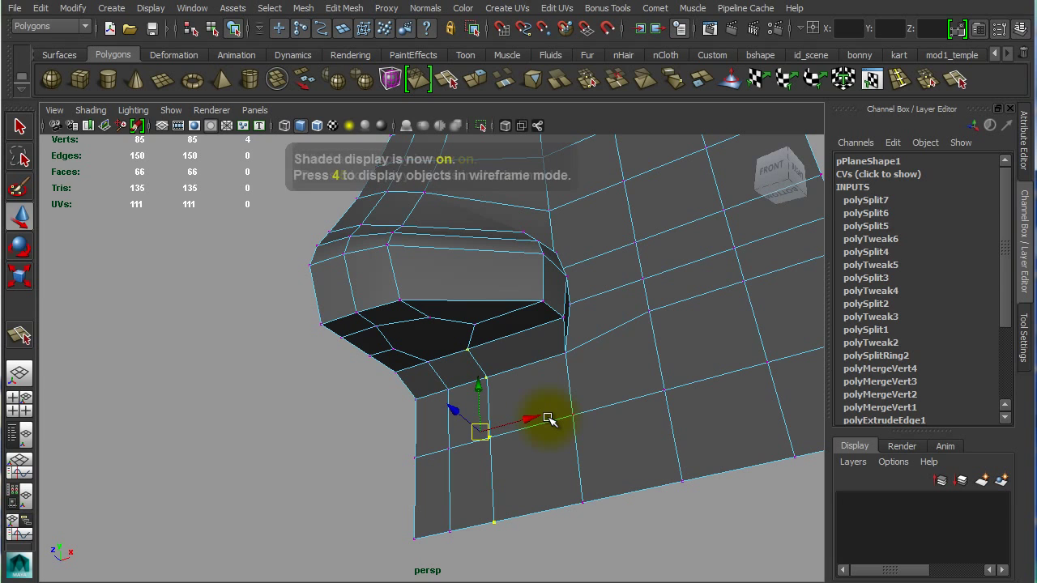
pyautogui.keyDown('alt'); pyautogui.moveTo(532, 440); pyautogui.dragTo(562, 430); pyautogui.keyUp('alt')
pyautogui.click(493, 408)
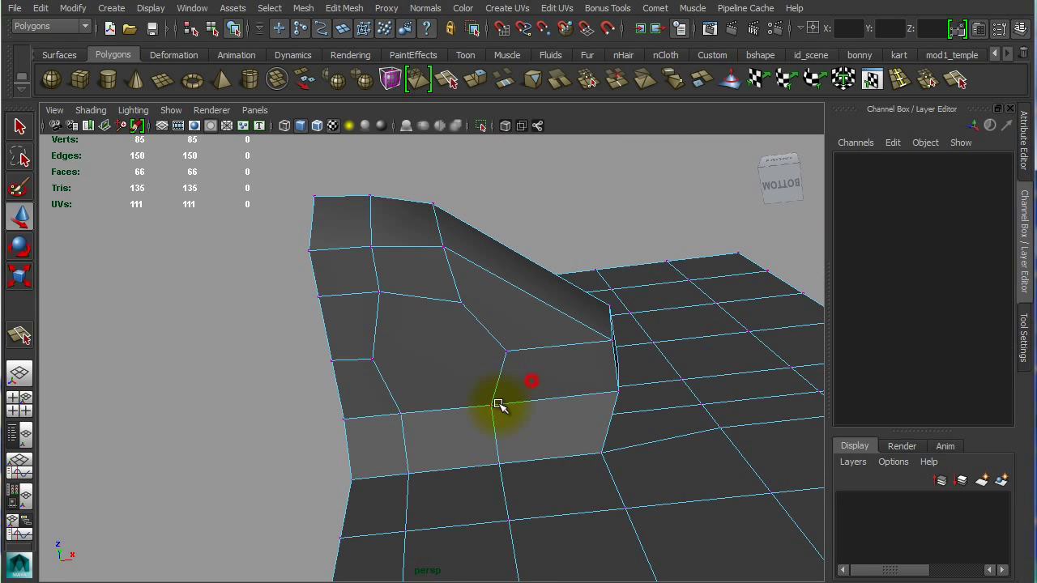
# - Move the central underside face's rear outer corner vertex further outward, under the outer split's inner vertex
pyautogui.moveTo(493, 408); pyautogui.dragTo(457, 405, button='right')
pyautogui.click(495, 408)
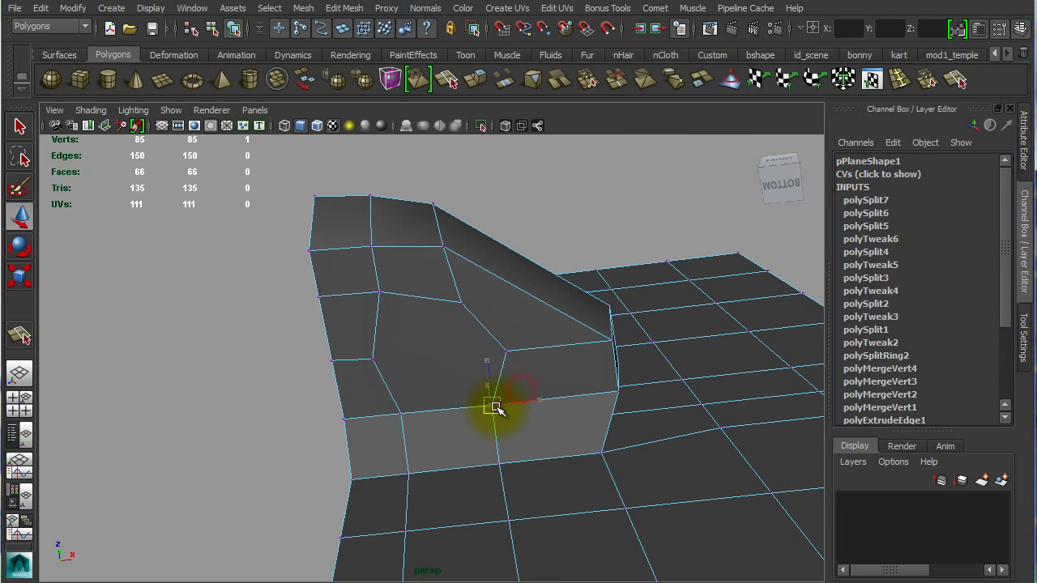
pyautogui.keyDown('alt'); pyautogui.moveTo(504, 405); pyautogui.dragTo(424, 317); pyautogui.keyUp('alt')
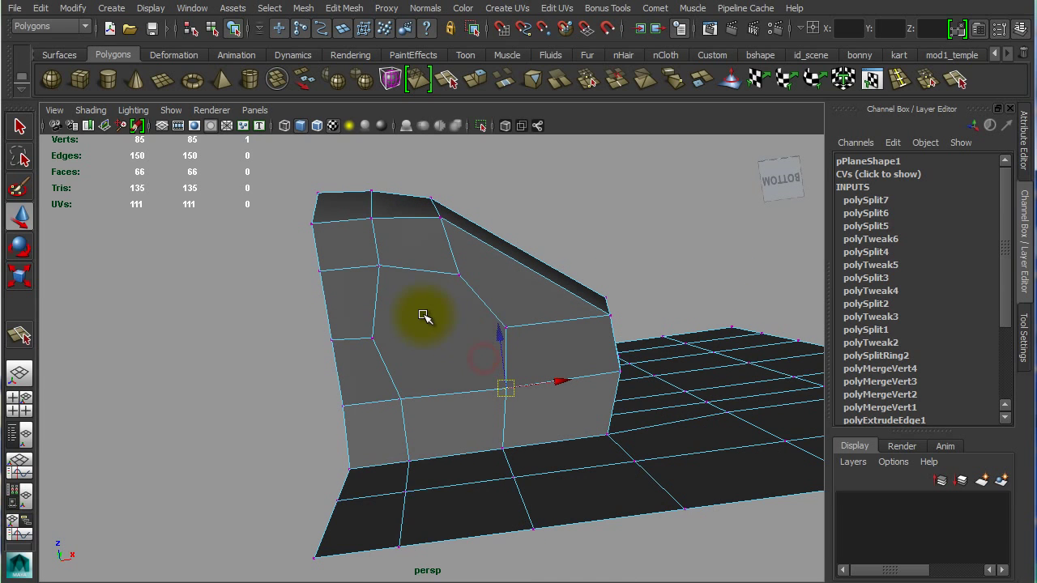
# - Split the central underside face from the centre split's inner vertex across to the outer split's inner vertex
pyautogui.moveTo(424, 316); pyautogui.dragTo(463, 335, button='right')
pyautogui.click(436, 332)
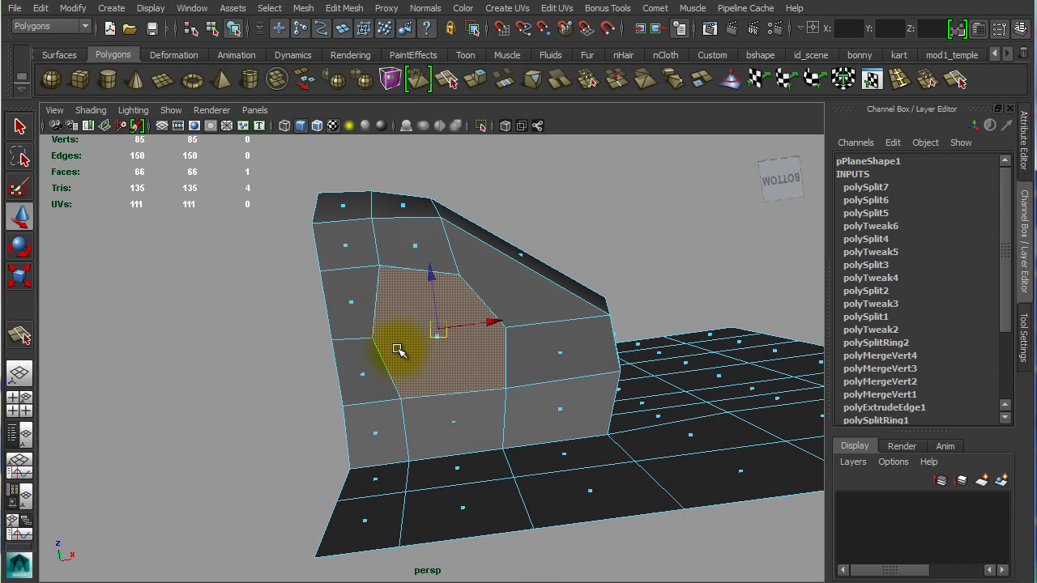
pyautogui.click(218, 322)
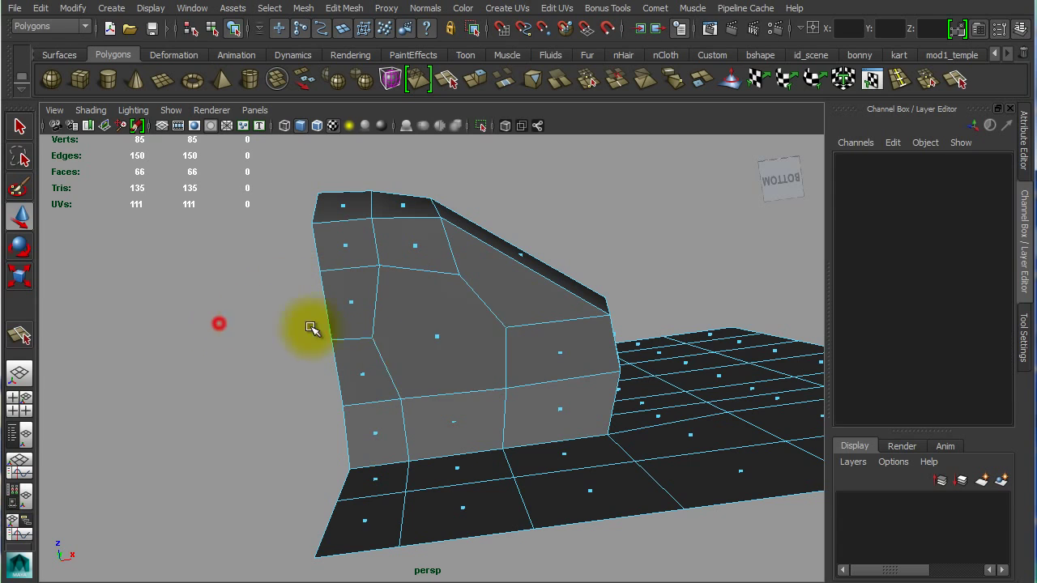
pyautogui.click(486, 326)
pyautogui.click(366, 366)
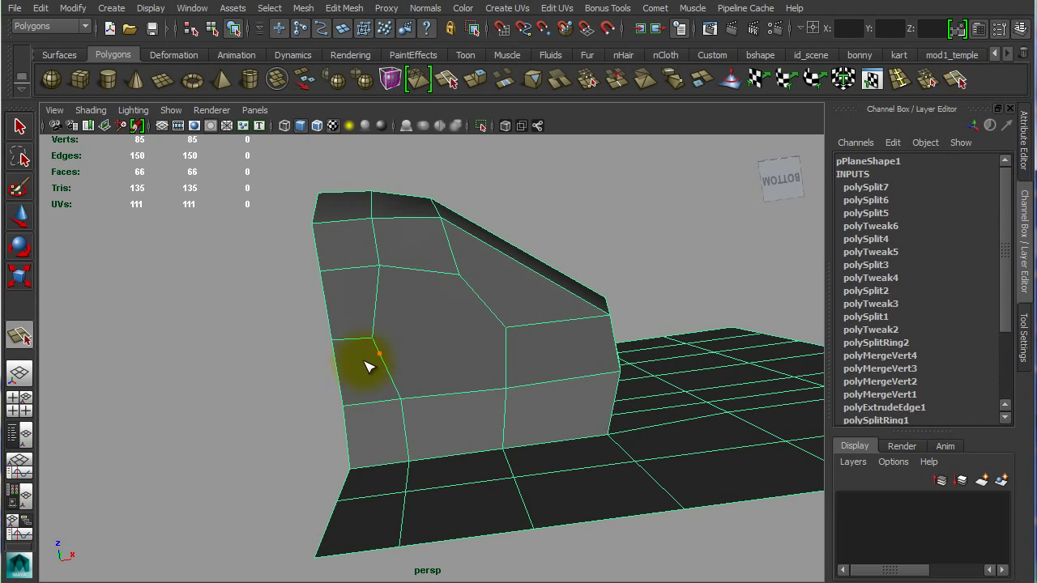
pyautogui.click(506, 329)
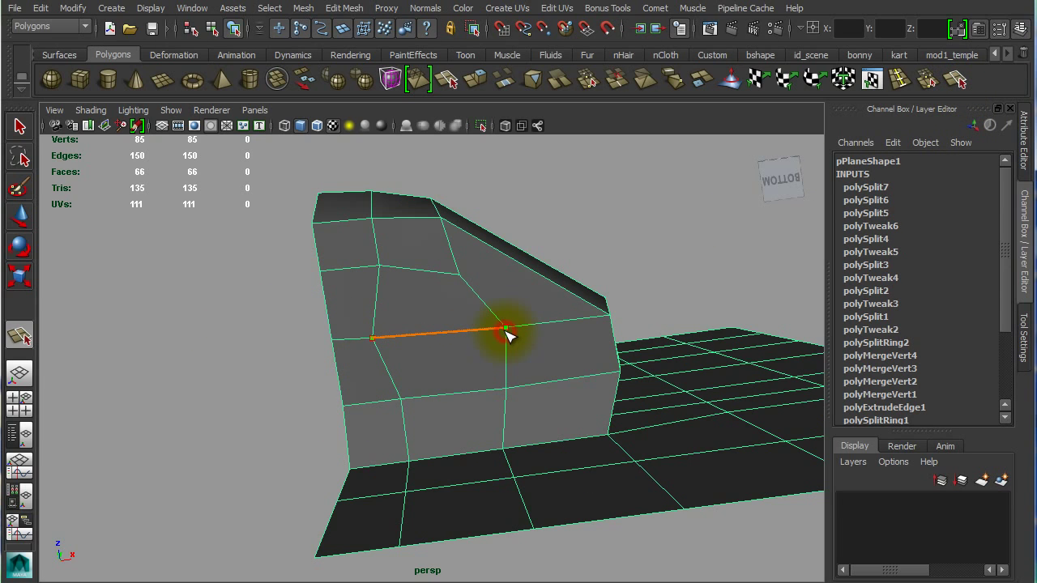
pyautogui.press('w')
# - Extrude the two central underside faces up into the protrusion, with local translate Y -0.353 and Z -1.913
pyautogui.rightClick(448, 305)
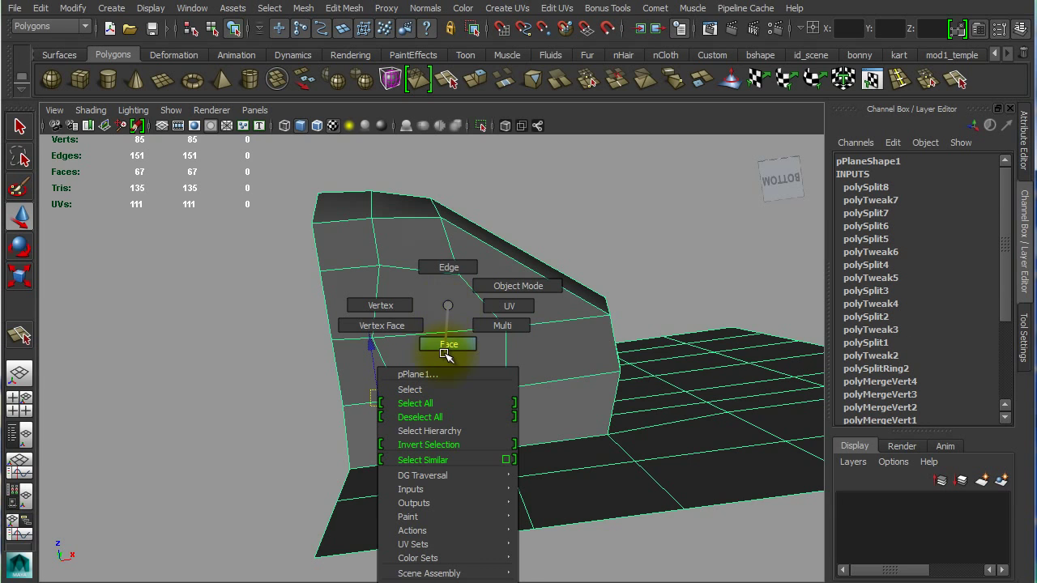
pyautogui.moveTo(446, 353); pyautogui.dragTo(446, 354, button='right')
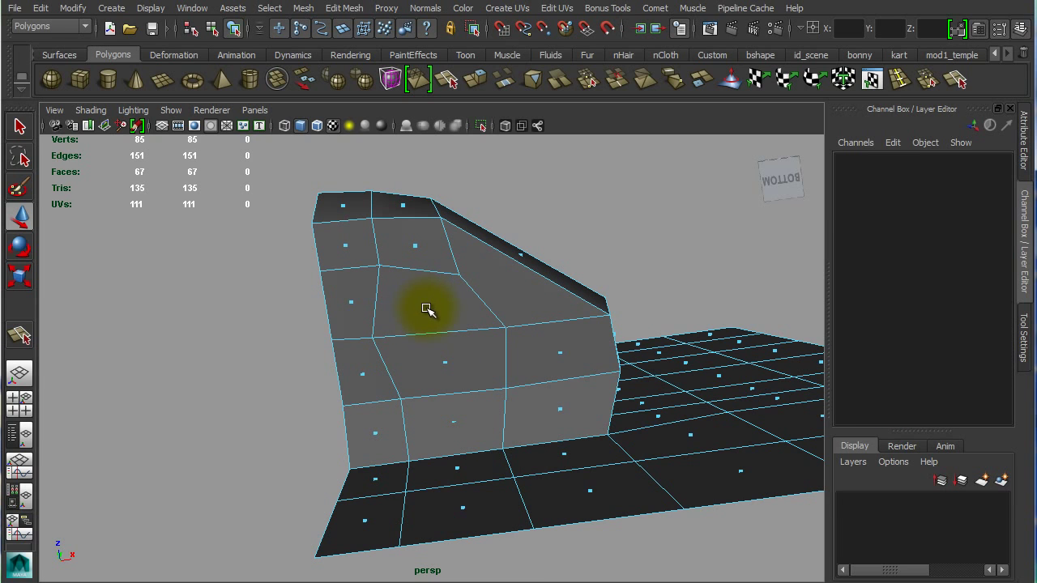
pyautogui.click(430, 307)
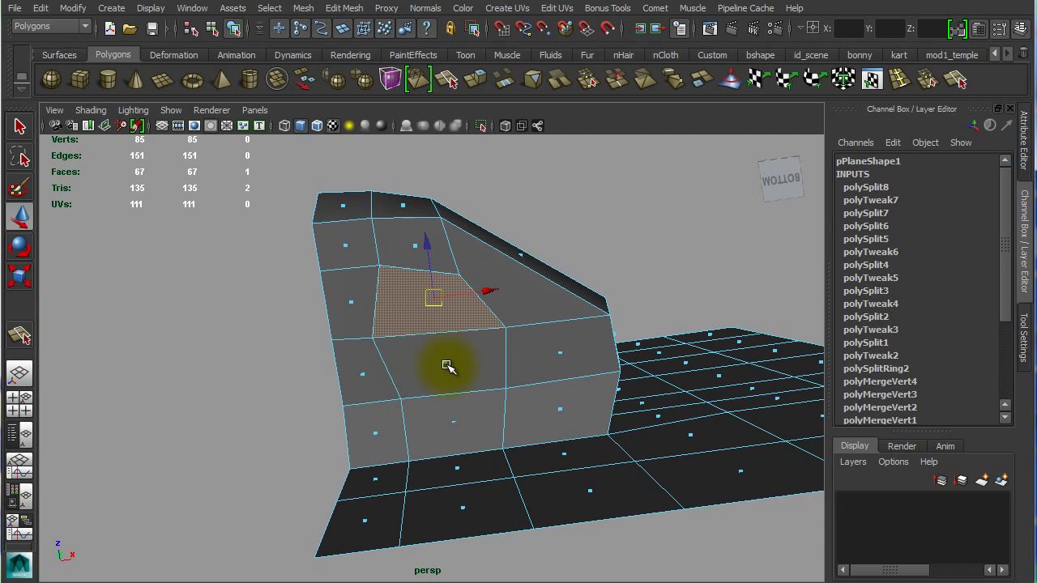
pyautogui.keyDown('shift'); pyautogui.click(446, 366); pyautogui.keyUp('shift')
pyautogui.keyDown('alt'); pyautogui.moveTo(451, 364); pyautogui.dragTo(404, 396); pyautogui.keyUp('alt')
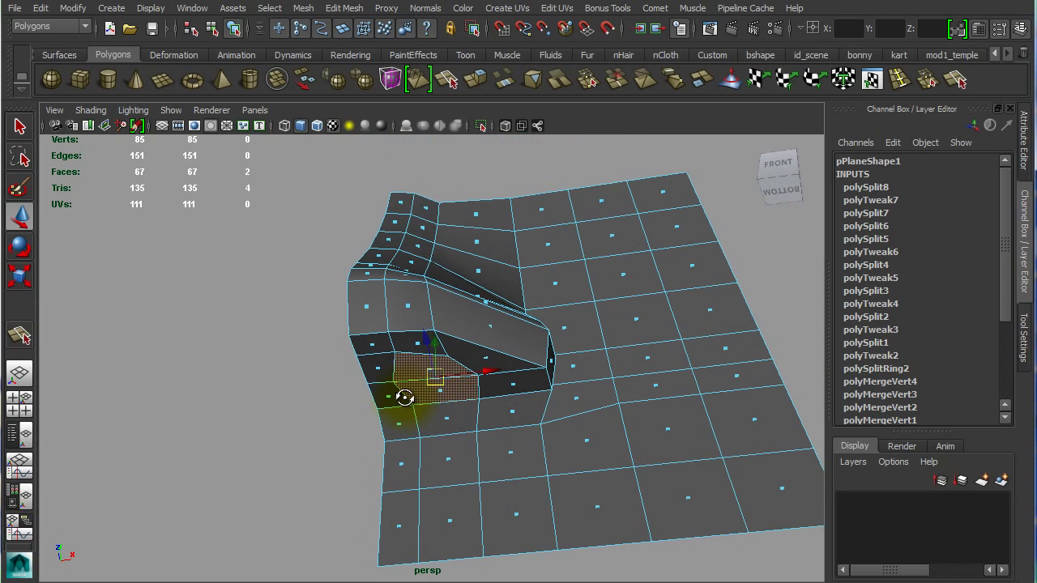
pyautogui.keyDown('shift'); pyautogui.rightClick(430, 383); pyautogui.keyUp('shift')
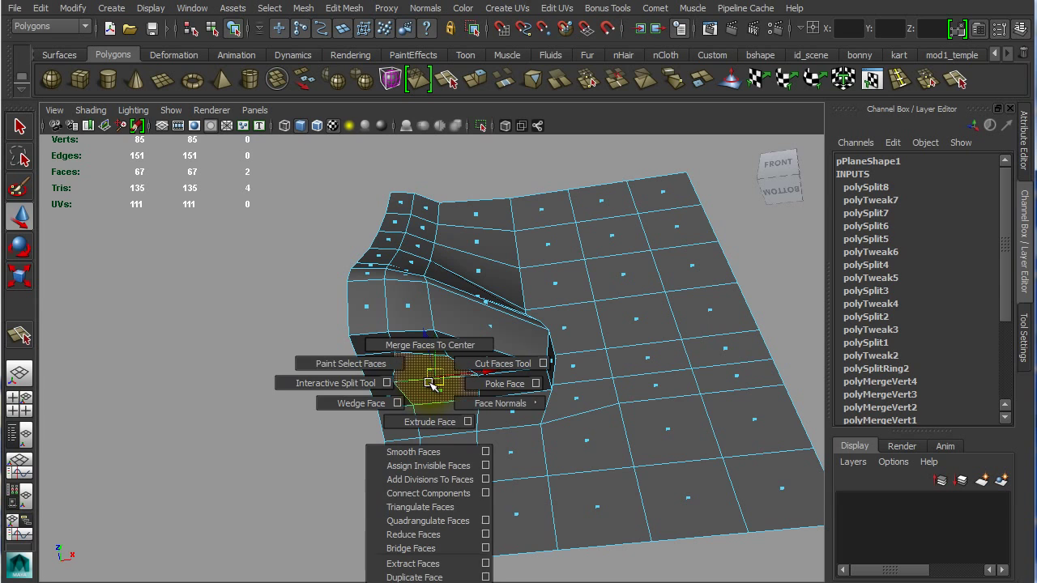
pyautogui.click(430, 425)
pyautogui.keyDown('alt'); pyautogui.moveTo(404, 416); pyautogui.dragTo(648, 372); pyautogui.keyUp('alt')
pyautogui.moveTo(541, 303); pyautogui.dragTo(519, 299)
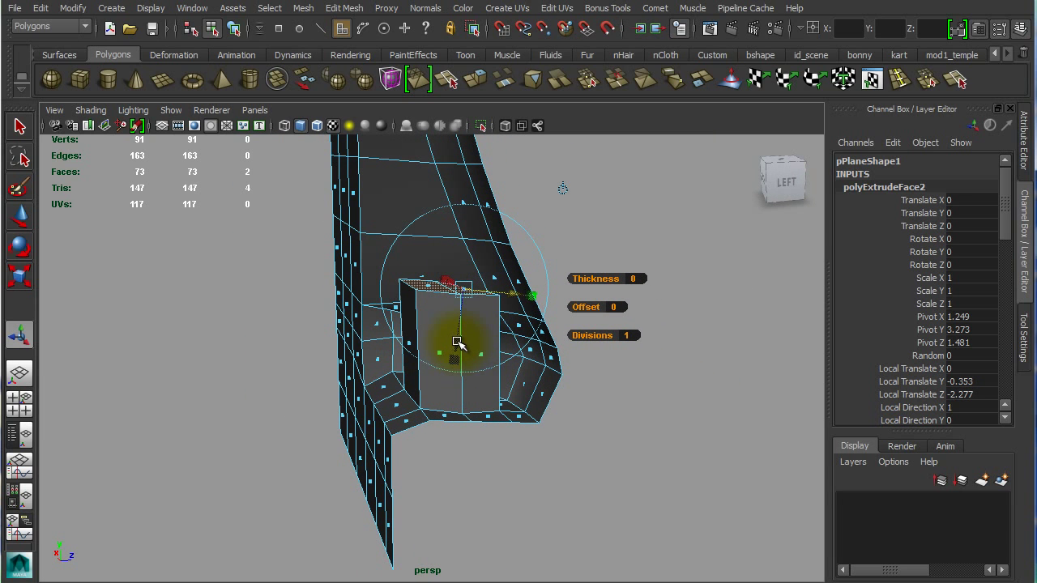
pyautogui.moveTo(457, 342); pyautogui.dragTo(460, 362)
pyautogui.keyDown('alt'); pyautogui.moveTo(520, 414); pyautogui.dragTo(634, 424); pyautogui.keyUp('alt')
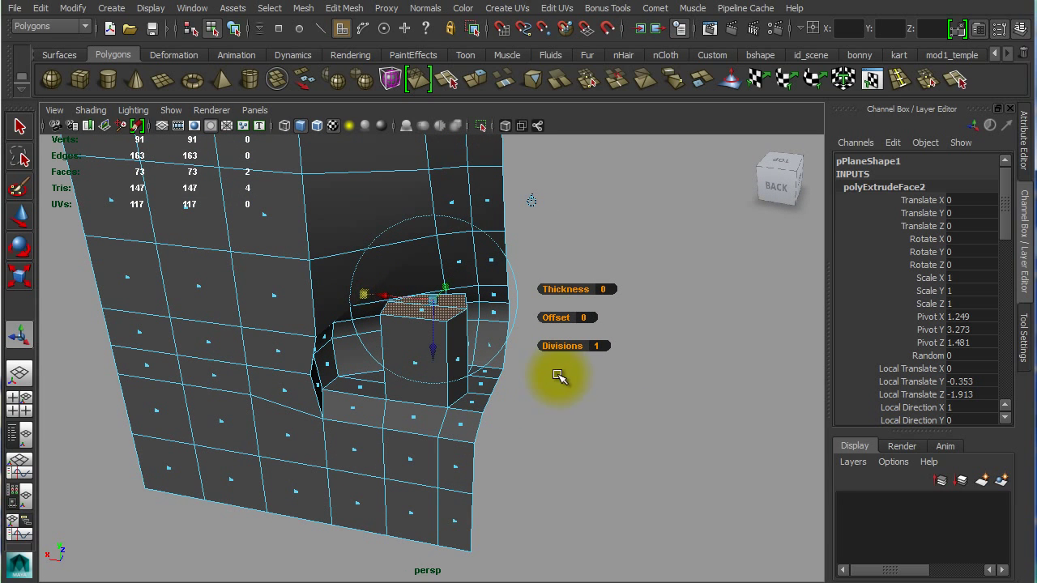
# - Return to object mode and examine the extruded underside cavity in smooth mesh preview, ending on the unsmoothed display
pyautogui.keyDown('alt'); pyautogui.moveTo(620, 396); pyautogui.dragTo(267, 305); pyautogui.keyUp('alt')
pyautogui.moveTo(679, 346); pyautogui.dragTo(753, 322, button='right')
pyautogui.click(662, 353)
pyautogui.keyDown('alt'); pyautogui.moveTo(685, 382); pyautogui.dragTo(598, 434); pyautogui.keyUp('alt')
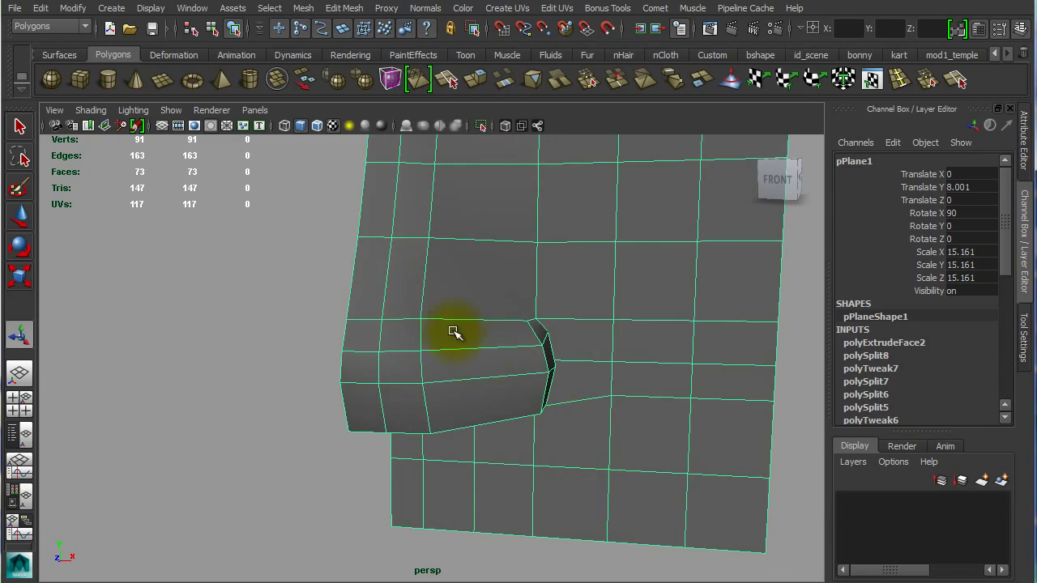
pyautogui.keyDown('alt'); pyautogui.moveTo(470, 313); pyautogui.dragTo(419, 293); pyautogui.keyUp('alt')
pyautogui.keyDown('alt'); pyautogui.moveTo(618, 311); pyautogui.dragTo(462, 326); pyautogui.keyUp('alt')
pyautogui.rightClick(464, 329)
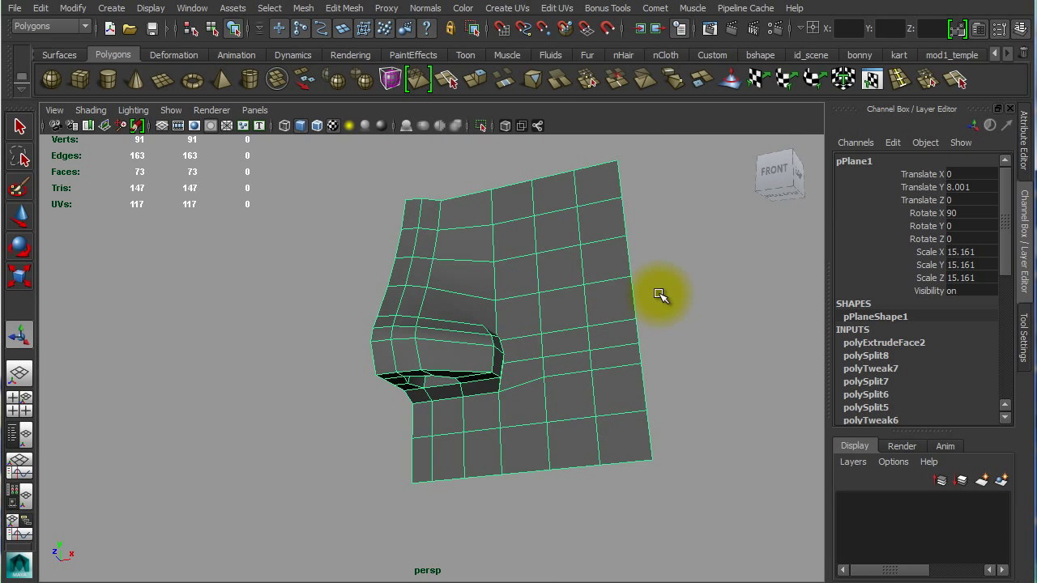
pyautogui.click(723, 300)
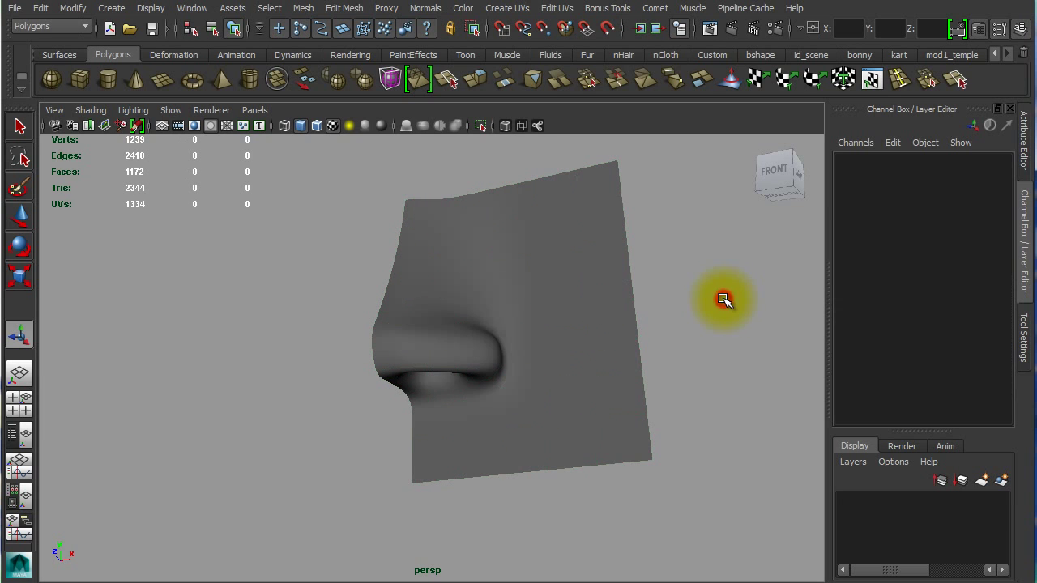
pyautogui.keyDown('alt'); pyautogui.moveTo(497, 365); pyautogui.dragTo(394, 373); pyautogui.keyUp('alt')
pyautogui.click(396, 350)
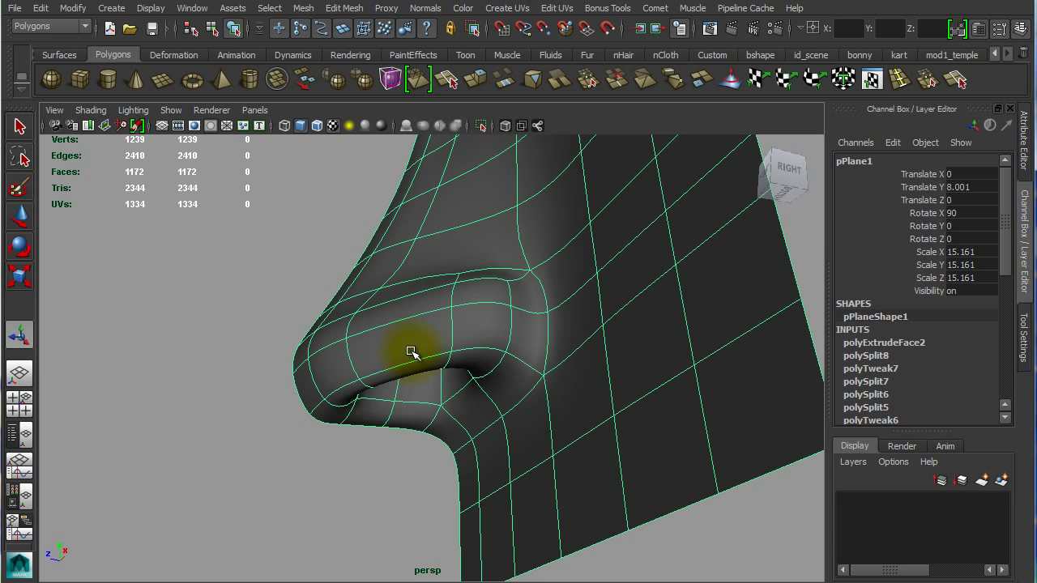
pyautogui.press('1')
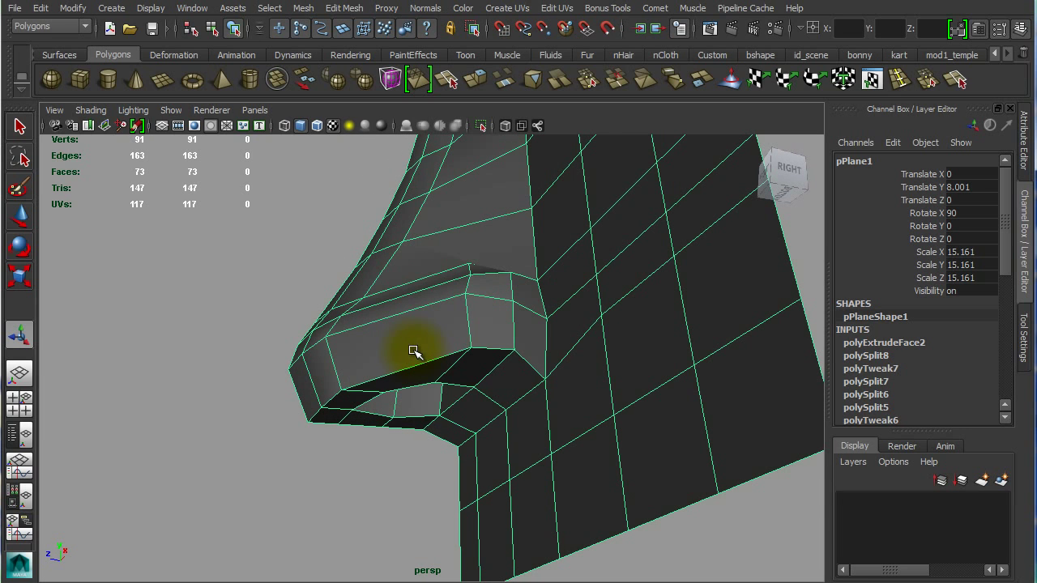
# - Delete the three outer columns of plane faces beside the protrusion in the front view
pyautogui.keyDown('alt'); pyautogui.moveTo(442, 352); pyautogui.dragTo(473, 324); pyautogui.keyUp('alt')
pyautogui.keyDown('alt'); pyautogui.moveTo(412, 393); pyautogui.dragTo(463, 454); pyautogui.keyUp('alt')
pyautogui.keyDown('alt'); pyautogui.moveTo(572, 414); pyautogui.dragTo(411, 366, button='right'); pyautogui.keyUp('alt')
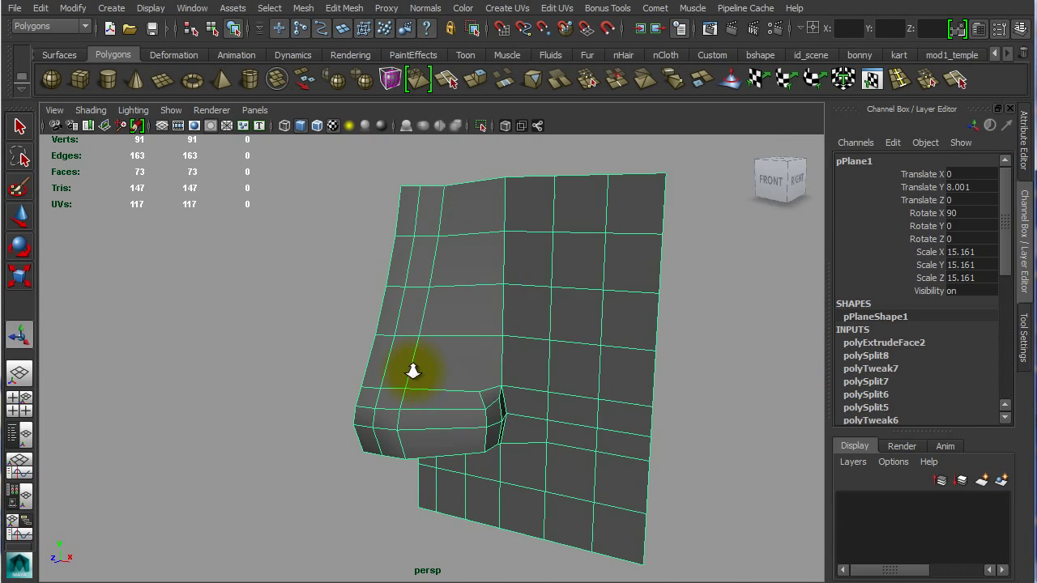
pyautogui.keyDown('alt'); pyautogui.moveTo(411, 365); pyautogui.dragTo(507, 341); pyautogui.keyUp('alt')
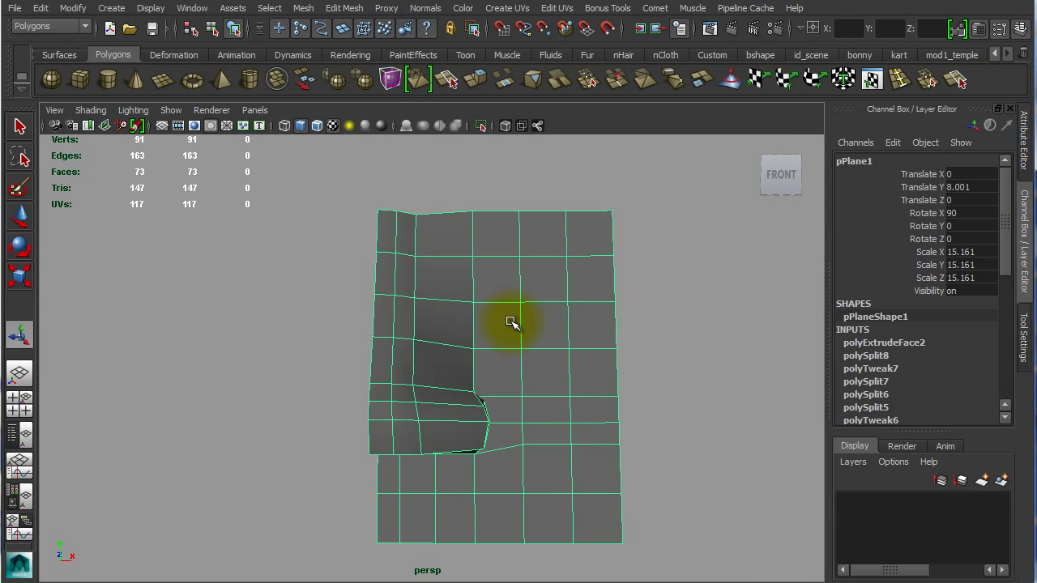
pyautogui.rightClick(530, 333)
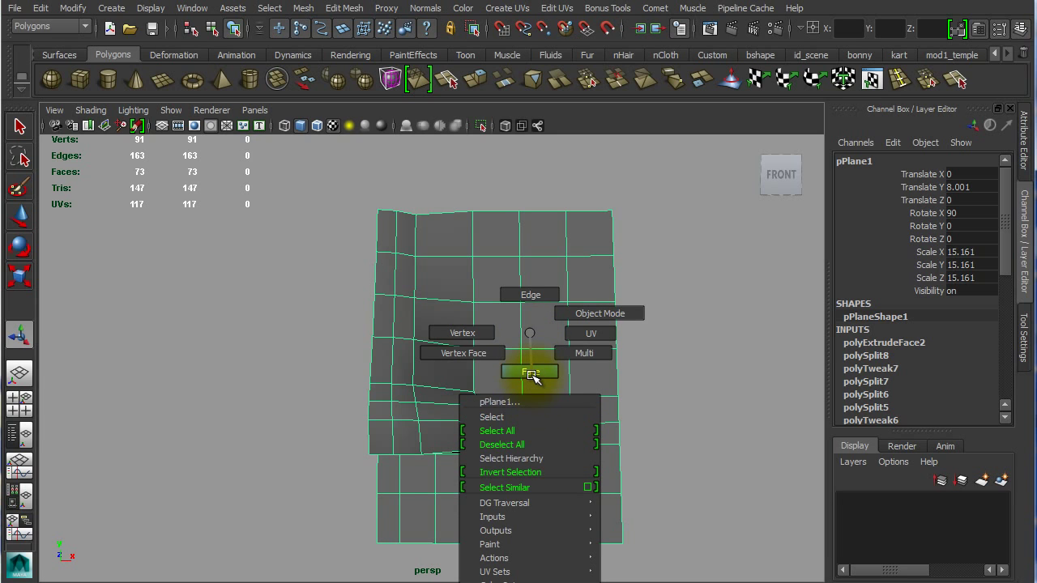
pyautogui.click(530, 374)
pyautogui.moveTo(649, 200); pyautogui.dragTo(493, 551)
pyautogui.press('Delete')
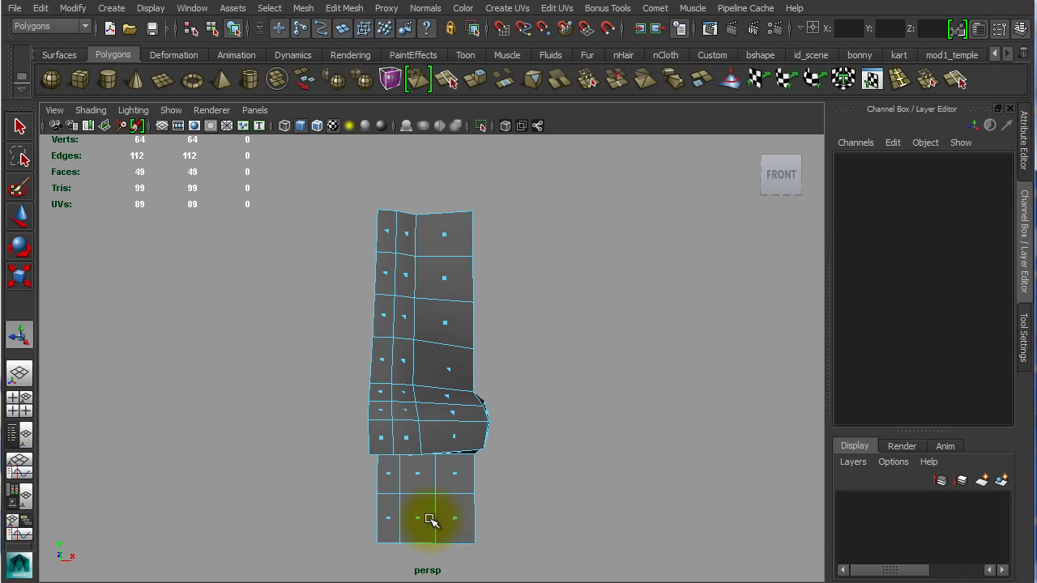
pyautogui.keyDown('alt'); pyautogui.moveTo(428, 521); pyautogui.dragTo(619, 479, button='right'); pyautogui.keyUp('alt')
pyautogui.keyDown('alt'); pyautogui.moveTo(619, 480); pyautogui.dragTo(591, 405, button='middle'); pyautogui.keyUp('alt')
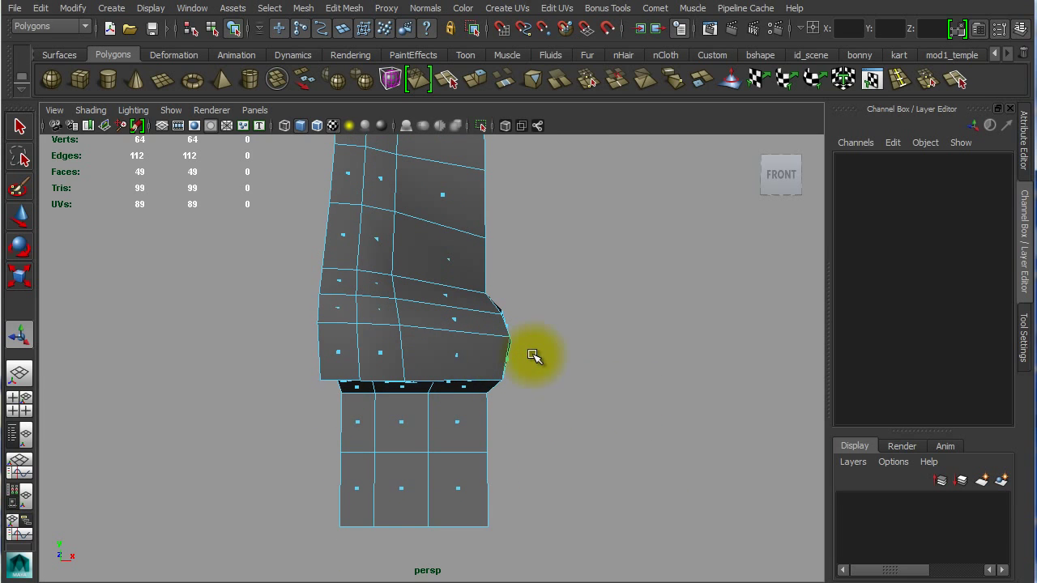
# - Delete the two lowest rows of plane faces hanging beneath the nose's underside
pyautogui.keyDown('alt'); pyautogui.moveTo(613, 361); pyautogui.dragTo(638, 478, button='middle'); pyautogui.keyUp('alt')
pyautogui.keyDown('alt'); pyautogui.moveTo(521, 462); pyautogui.dragTo(479, 412); pyautogui.keyUp('alt')
pyautogui.keyDown('alt'); pyautogui.moveTo(480, 411); pyautogui.dragTo(479, 358, button='middle'); pyautogui.keyUp('alt')
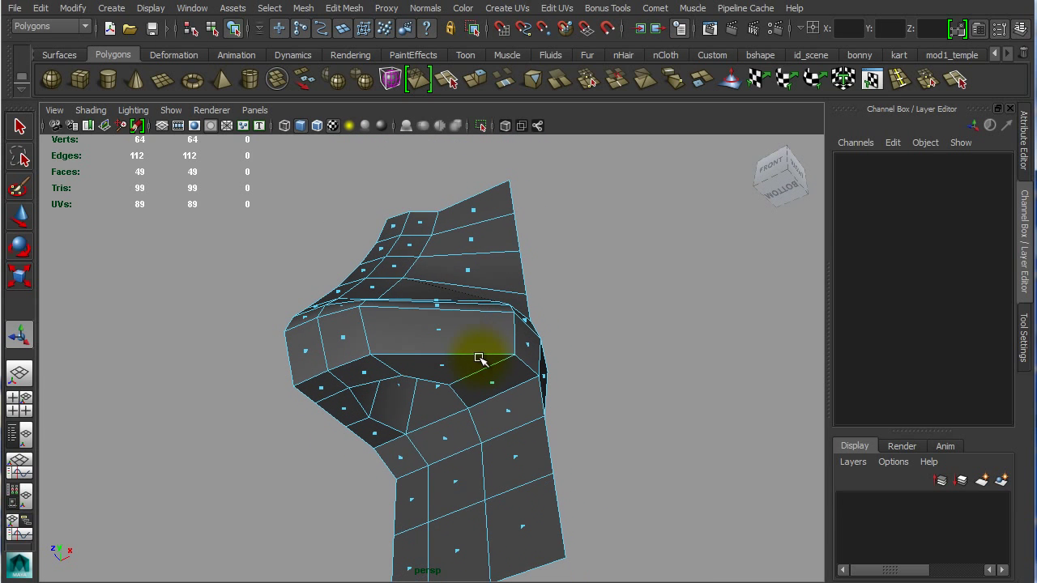
pyautogui.rightClick(427, 478)
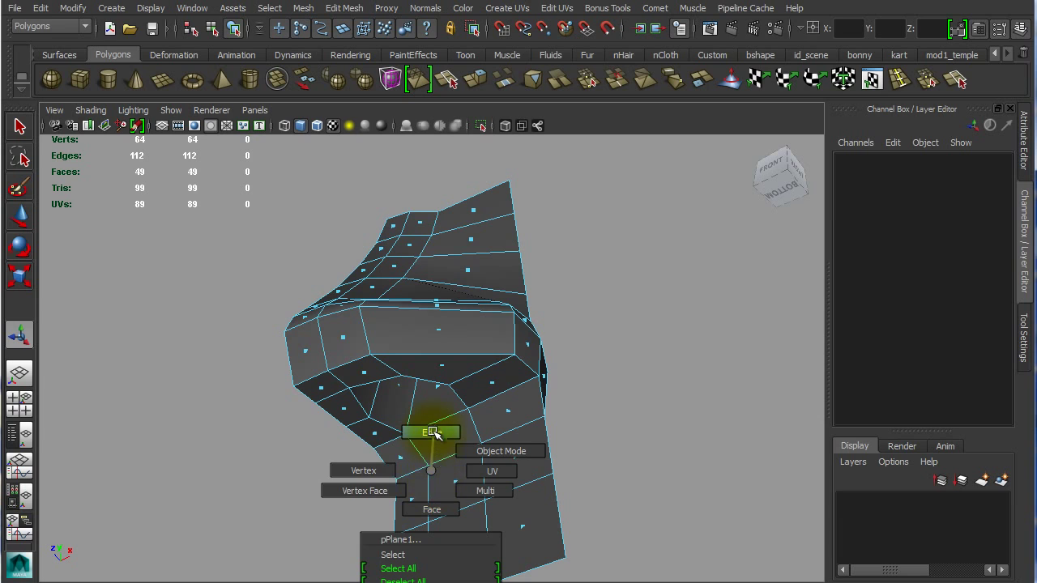
pyautogui.click(445, 459)
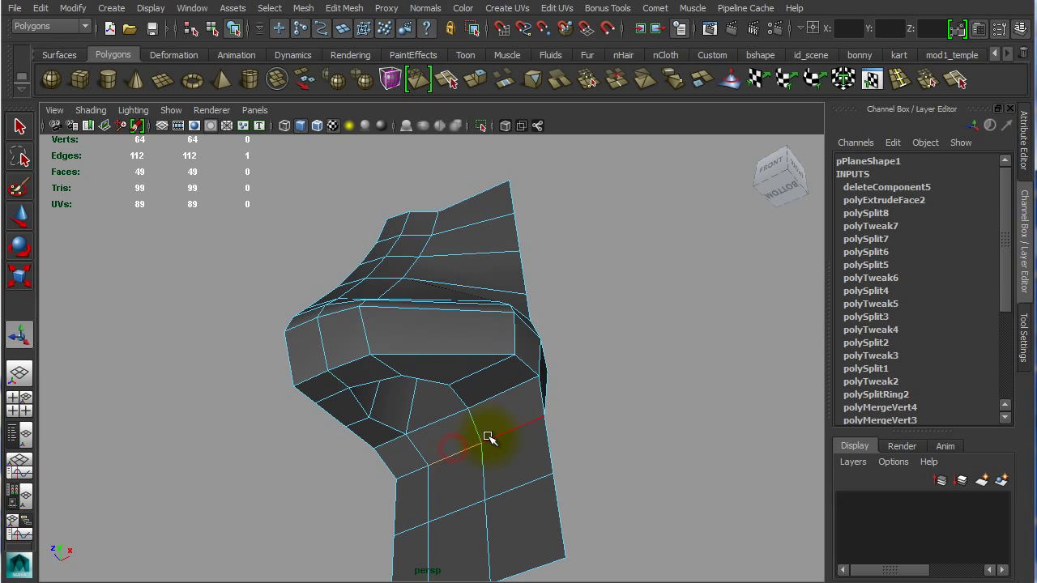
pyautogui.moveTo(426, 474)
pyautogui.keyDown('alt'); pyautogui.mouseDown()
pyautogui.moveTo(470, 470)
pyautogui.moveTo(493, 493)
pyautogui.moveTo(438, 477)
pyautogui.mouseUp(); pyautogui.keyUp('alt')
pyautogui.moveTo(440, 477); pyautogui.dragTo(435, 506, button='right')
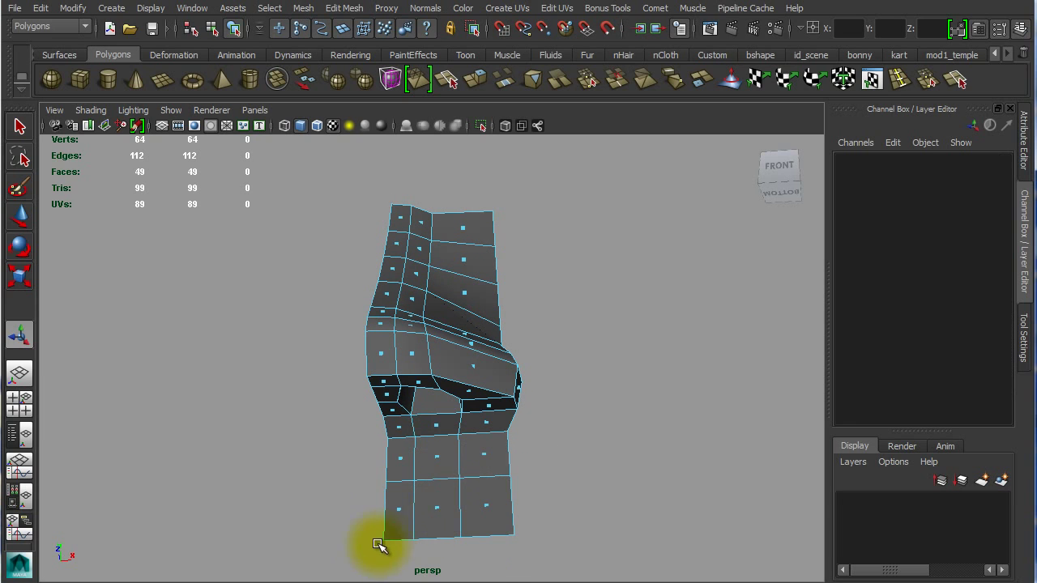
pyautogui.moveTo(364, 548); pyautogui.dragTo(566, 446)
pyautogui.press('Delete')
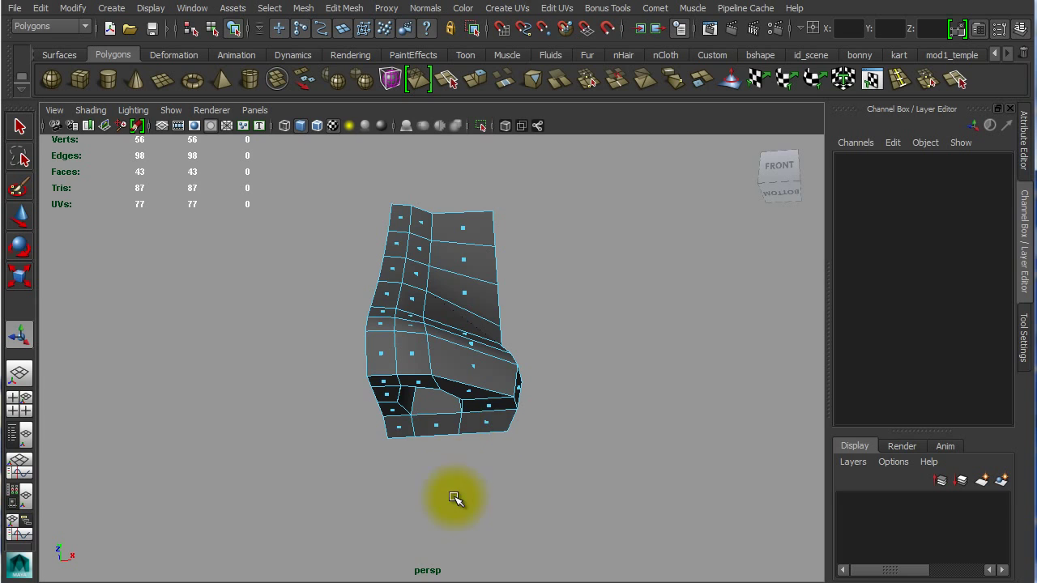
# - Examine the nose's upper border by selecting its top edges one by one and checking the shape from the front
pyautogui.keyDown('alt'); pyautogui.moveTo(459, 442); pyautogui.dragTo(524, 366); pyautogui.keyUp('alt')
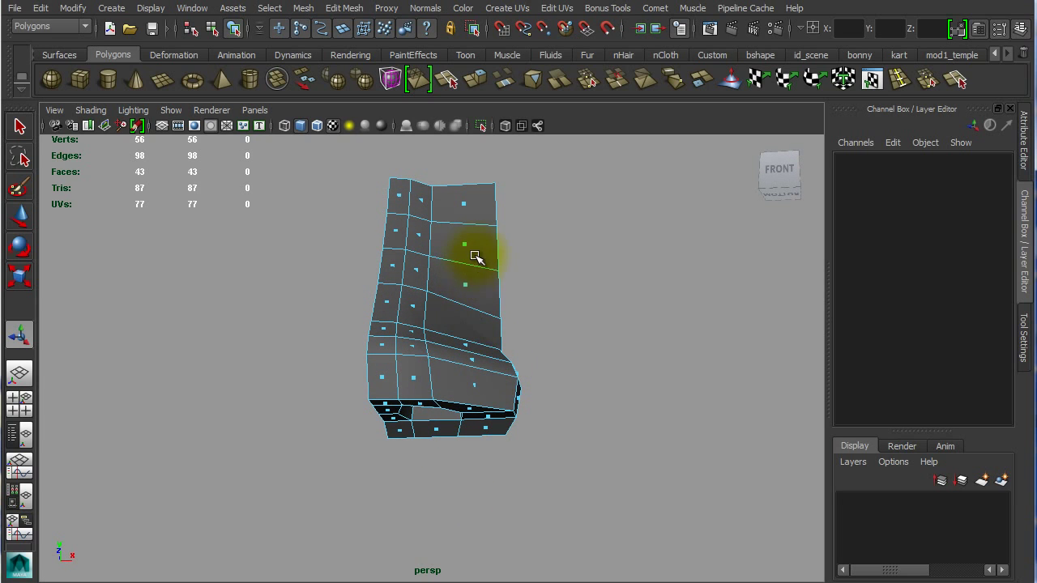
pyautogui.keyDown('alt'); pyautogui.moveTo(476, 256); pyautogui.dragTo(431, 543, button='middle'); pyautogui.keyUp('alt')
pyautogui.keyDown('alt'); pyautogui.moveTo(519, 536); pyautogui.dragTo(618, 576, button='right'); pyautogui.keyUp('alt')
pyautogui.keyDown('alt'); pyautogui.moveTo(592, 509); pyautogui.dragTo(620, 371, button='middle'); pyautogui.keyUp('alt')
pyautogui.keyDown('alt'); pyautogui.moveTo(327, 446); pyautogui.dragTo(328, 508); pyautogui.keyUp('alt')
pyautogui.moveTo(317, 364); pyautogui.dragTo(312, 287, button='right')
pyautogui.click(312, 275)
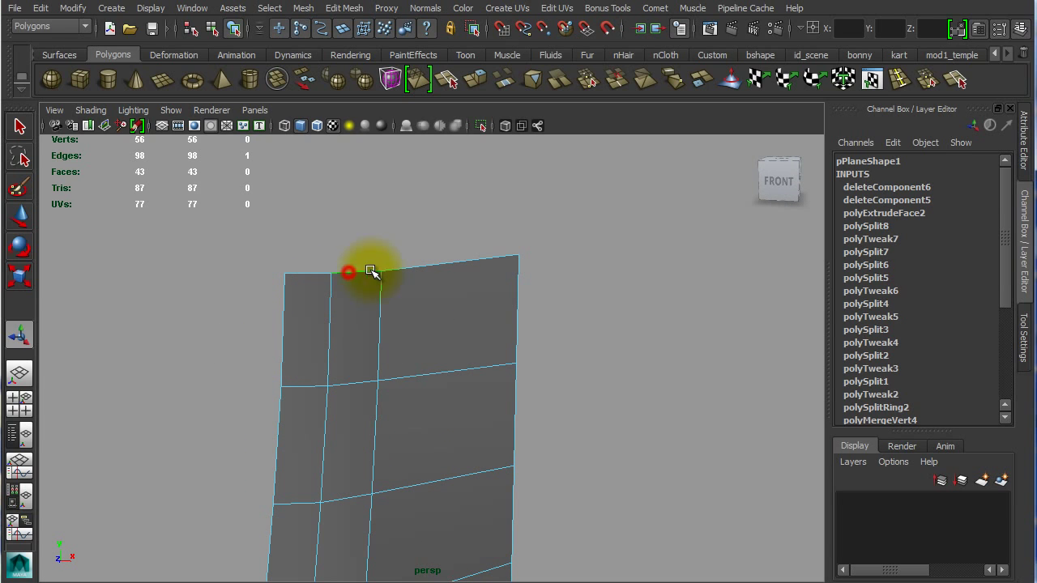
pyautogui.click(424, 268)
pyautogui.keyDown('alt'); pyautogui.moveTo(567, 370); pyautogui.dragTo(244, 339, button='right'); pyautogui.keyUp('alt')
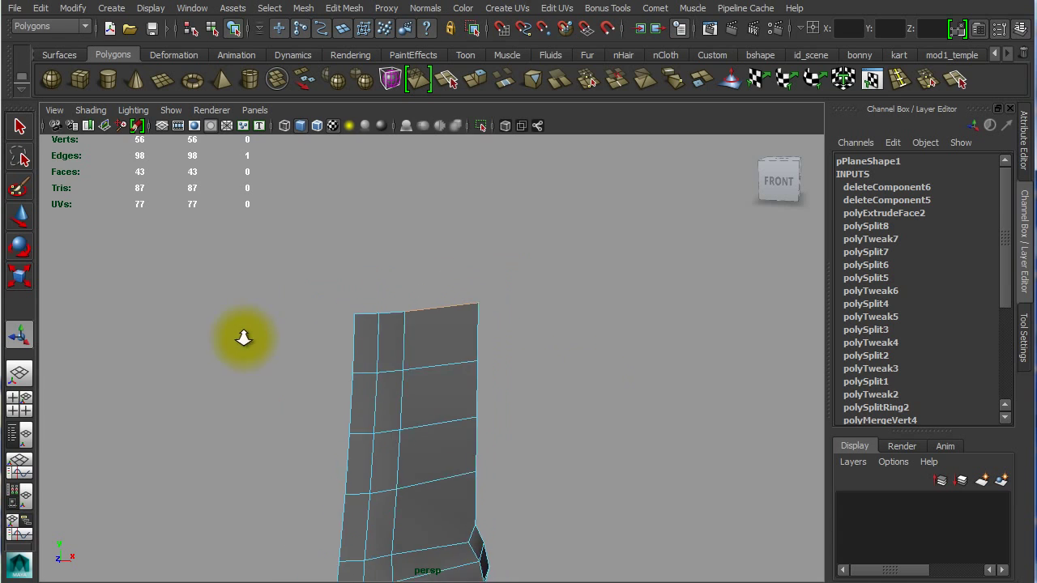
pyautogui.keyDown('alt'); pyautogui.moveTo(454, 366); pyautogui.dragTo(416, 317); pyautogui.keyUp('alt')
pyautogui.keyDown('alt'); pyautogui.moveTo(409, 336); pyautogui.dragTo(433, 381, button='middle'); pyautogui.keyUp('alt')
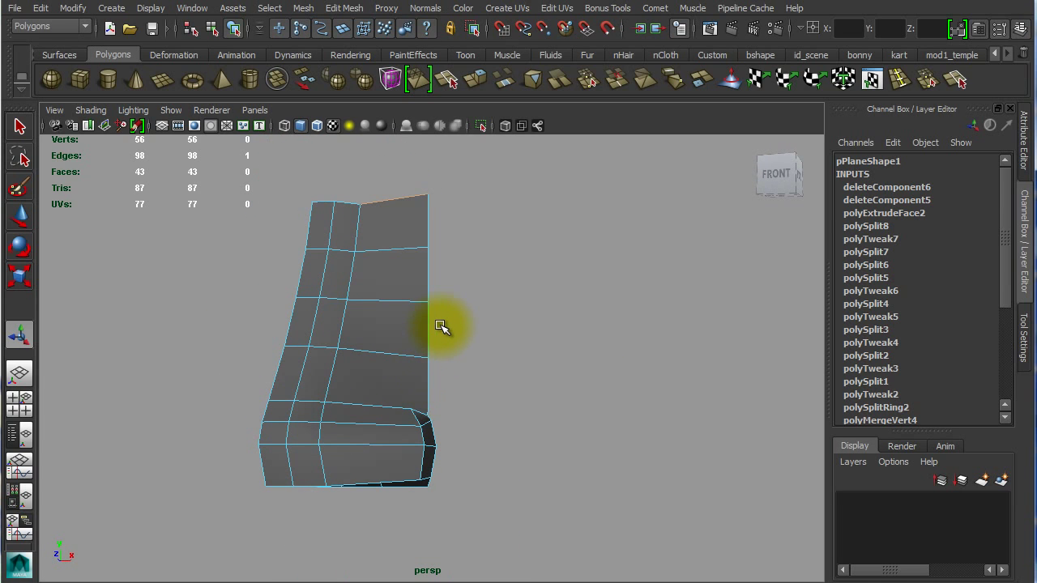
# - Select the outer side's border edges and examine where they meet the nostril wing
pyautogui.keyDown('alt'); pyautogui.moveTo(438, 316); pyautogui.dragTo(428, 509); pyautogui.keyUp('alt')
pyautogui.moveTo(425, 478); pyautogui.dragTo(438, 511, button='right')
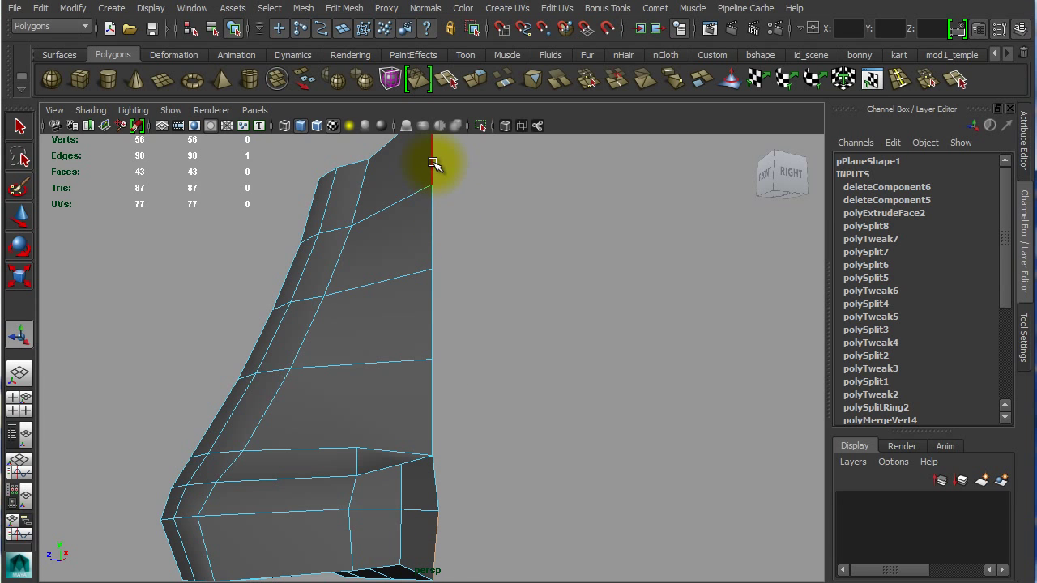
pyautogui.keyDown('alt'); pyautogui.moveTo(446, 320); pyautogui.dragTo(456, 520); pyautogui.keyUp('alt')
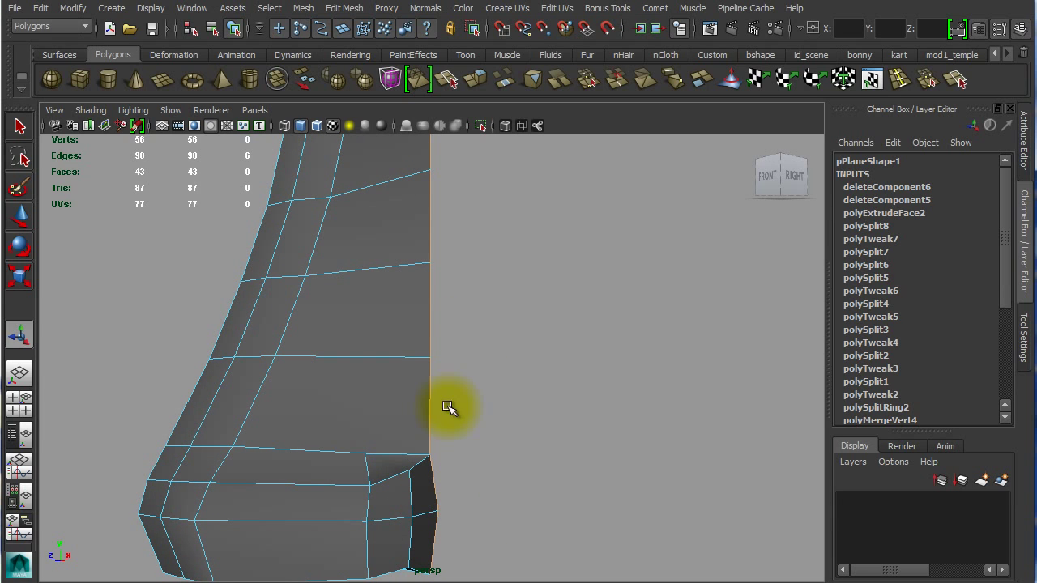
pyautogui.keyDown('alt'); pyautogui.moveTo(461, 234); pyautogui.dragTo(473, 375, button='middle'); pyautogui.keyUp('alt')
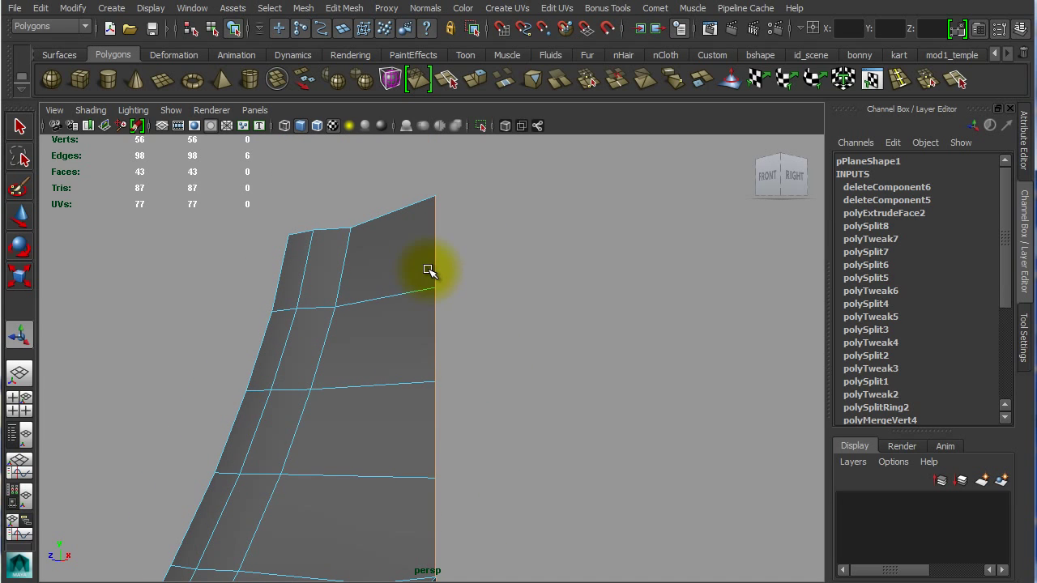
pyautogui.keyDown('alt'); pyautogui.moveTo(432, 281); pyautogui.dragTo(400, 273); pyautogui.keyUp('alt')
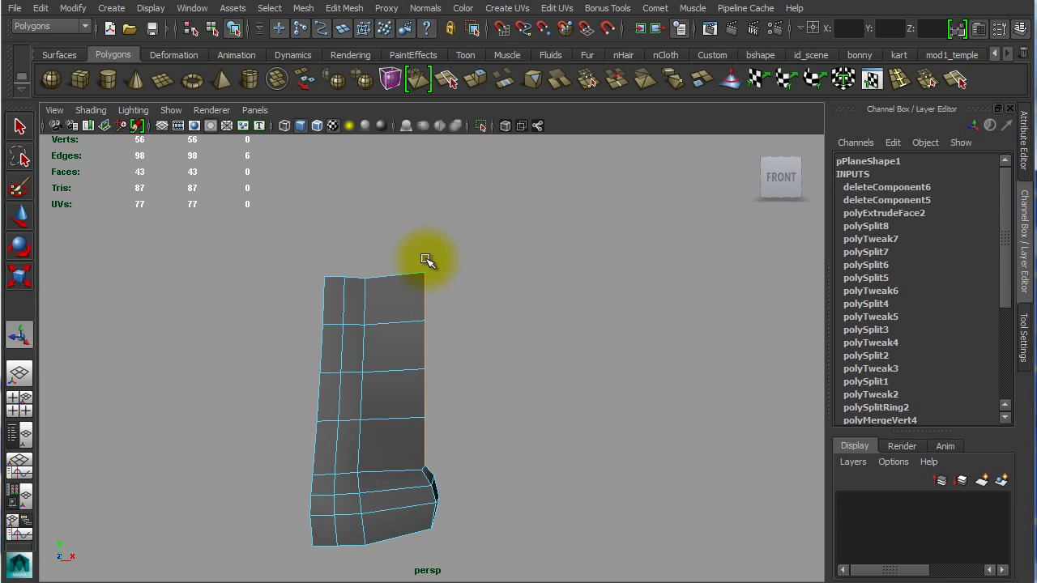
pyautogui.keyDown('alt'); pyautogui.moveTo(530, 456); pyautogui.dragTo(357, 437); pyautogui.keyUp('alt')
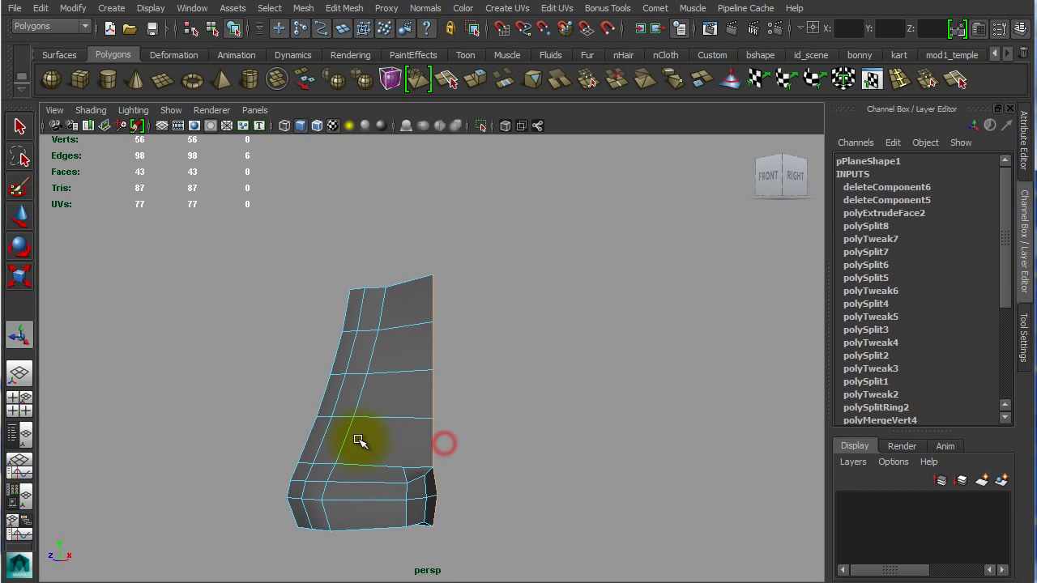
pyautogui.keyDown('alt'); pyautogui.moveTo(356, 437); pyautogui.dragTo(553, 473, button='right'); pyautogui.keyUp('alt')
pyautogui.keyDown('alt'); pyautogui.moveTo(520, 463); pyautogui.dragTo(562, 359, button='middle'); pyautogui.keyUp('alt')
pyautogui.keyDown('alt'); pyautogui.moveTo(427, 401); pyautogui.dragTo(423, 440); pyautogui.keyUp('alt')
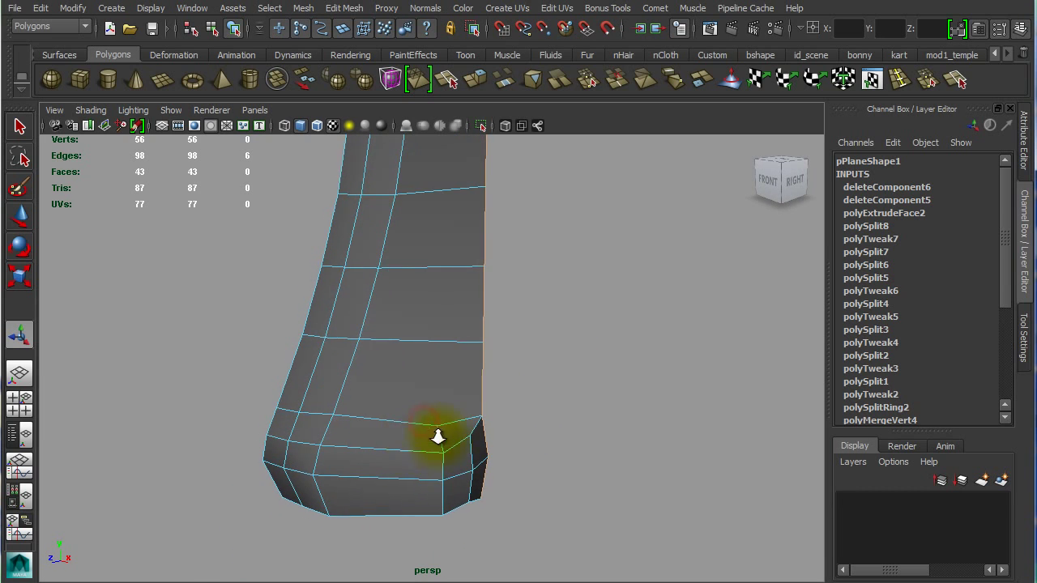
pyautogui.keyDown('alt'); pyautogui.moveTo(436, 434); pyautogui.dragTo(491, 440, button='right'); pyautogui.keyUp('alt')
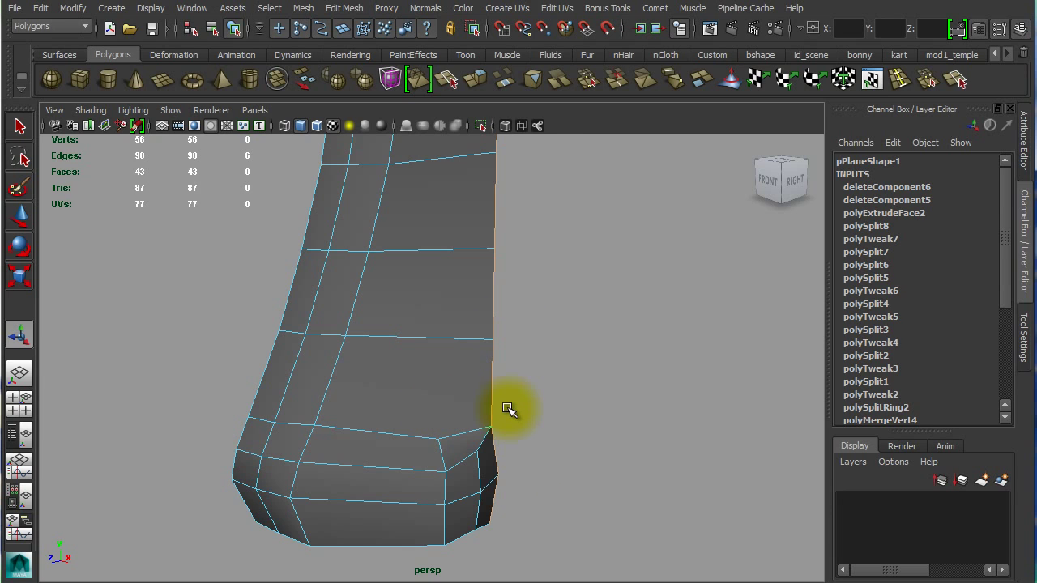
pyautogui.keyDown('alt'); pyautogui.moveTo(468, 397); pyautogui.dragTo(482, 382); pyautogui.keyUp('alt')
# - Split the large side face from the nostril wing's upper corner vertex to the outer border vertex above it
pyautogui.click(905, 81)
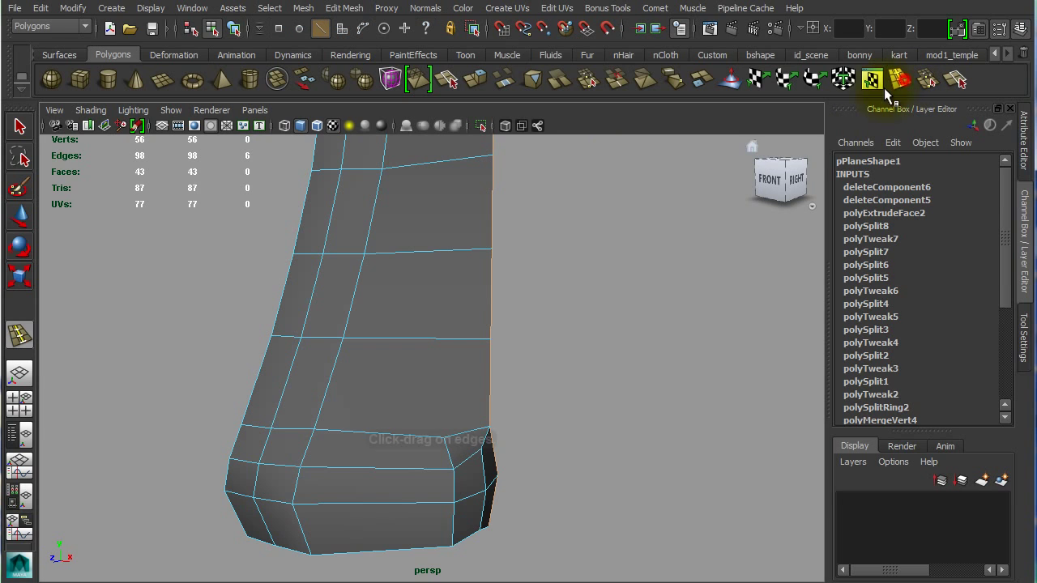
pyautogui.click(958, 81)
pyautogui.click(469, 423)
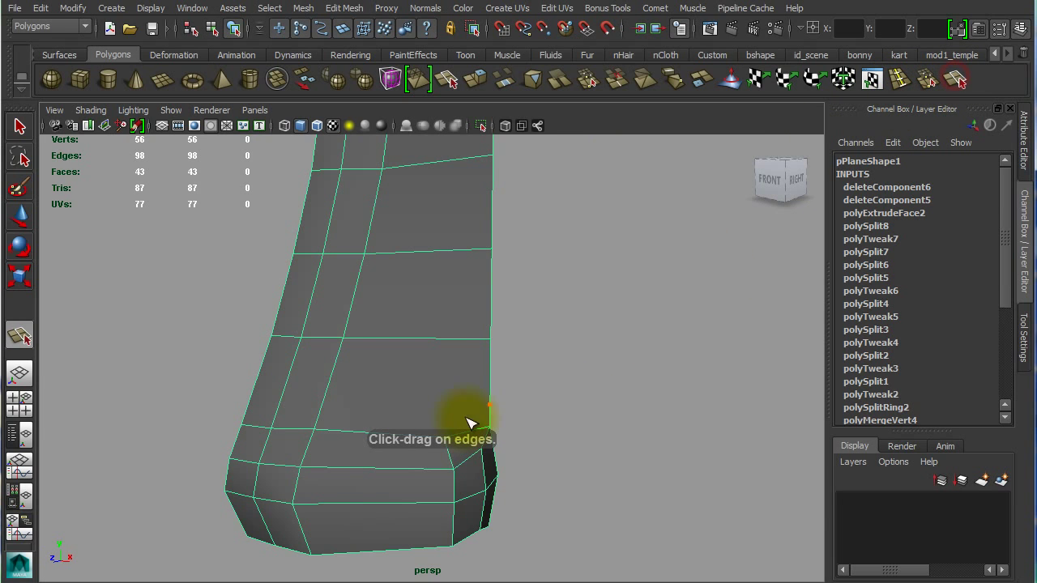
pyautogui.scroll(4, 527, 458)
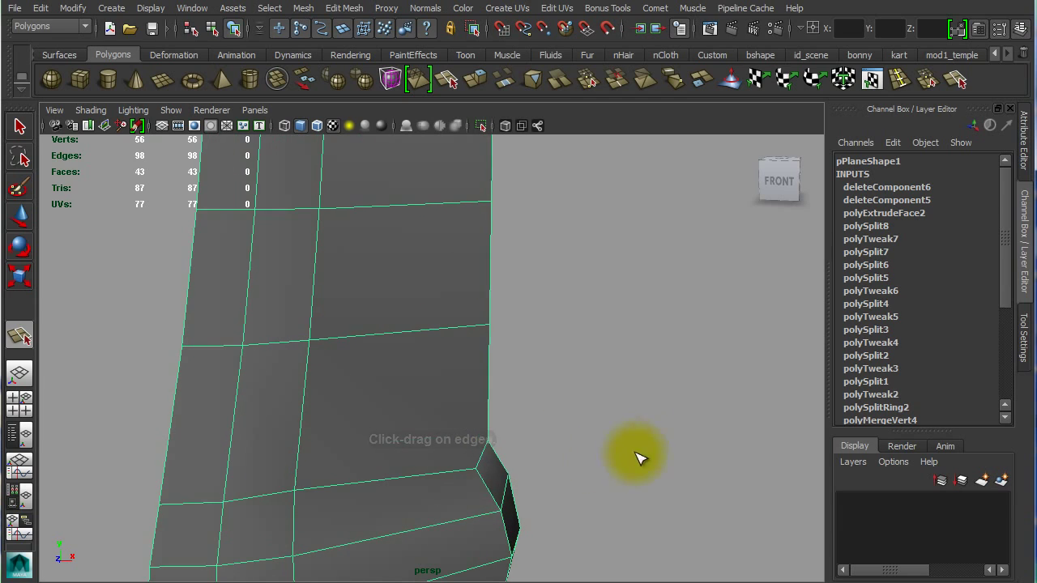
pyautogui.click(474, 468)
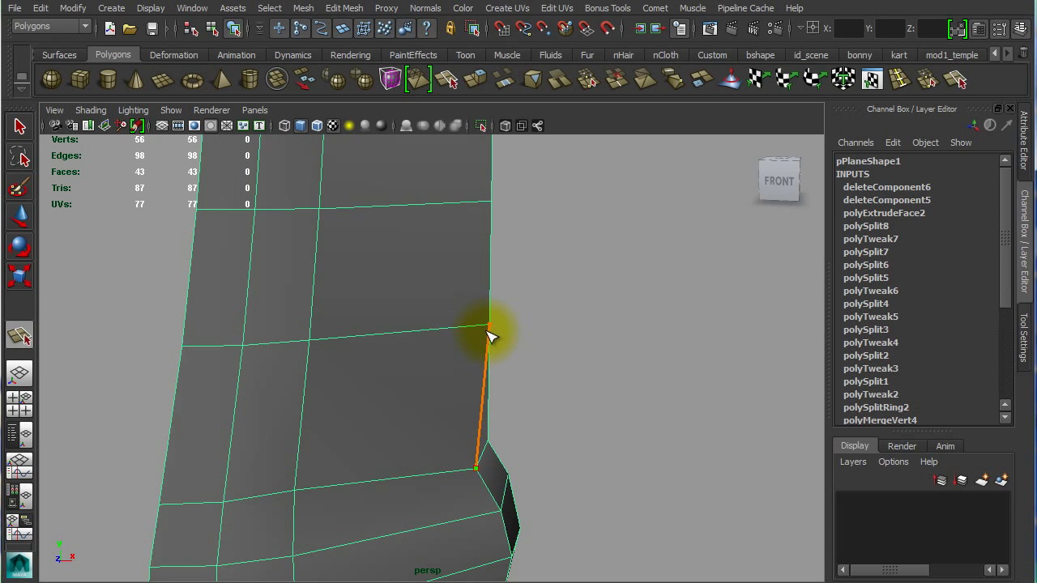
pyautogui.click(483, 339)
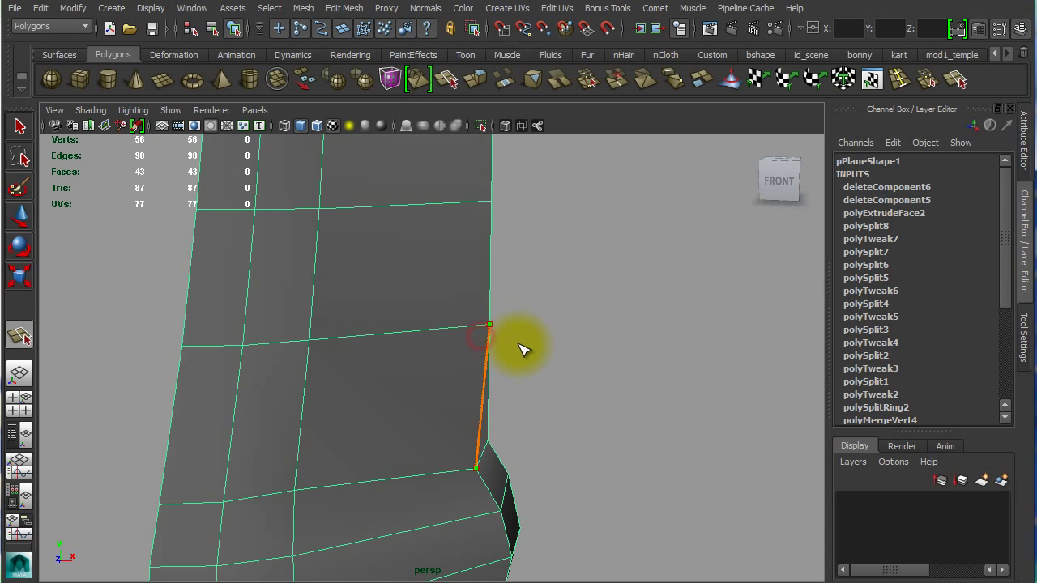
pyautogui.press('w')
pyautogui.keyDown('alt'); pyautogui.moveTo(545, 408); pyautogui.dragTo(520, 371); pyautogui.keyUp('alt')
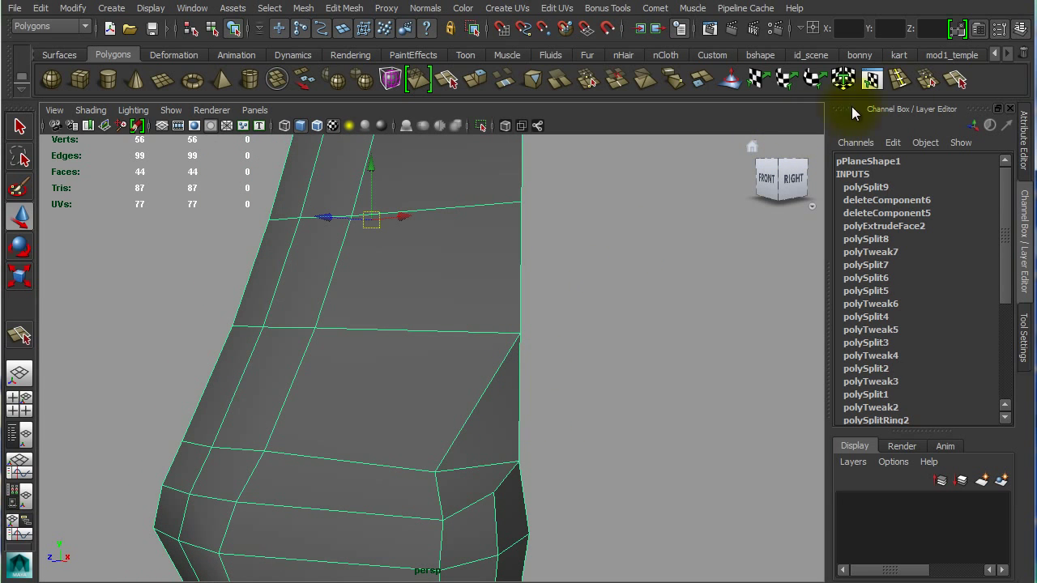
# - Split a crosswise row of edges from the middle of the new diagonal edge across to the nose's centre border
pyautogui.click(953, 82)
pyautogui.keyDown('alt'); pyautogui.moveTo(458, 403); pyautogui.dragTo(261, 445); pyautogui.keyUp('alt')
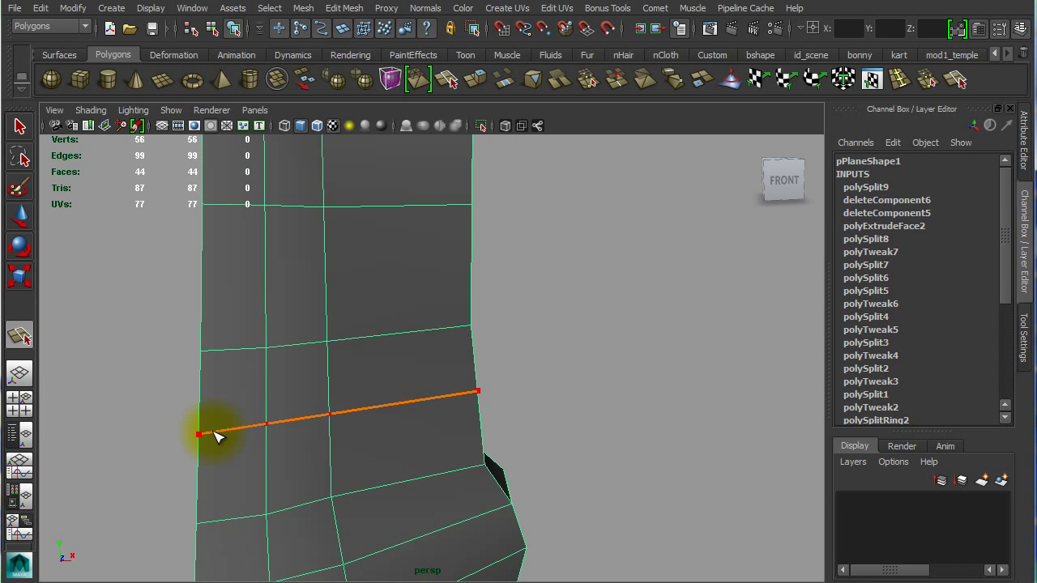
pyautogui.press('w')
# - Move the crosswise split's outer end vertex inward toward the nose bridge
pyautogui.keyDown('alt'); pyautogui.moveTo(505, 470); pyautogui.dragTo(556, 425); pyautogui.keyUp('alt')
pyautogui.moveTo(484, 409); pyautogui.dragTo(421, 408, button='right')
pyautogui.click(458, 397)
pyautogui.keyDown('alt'); pyautogui.moveTo(458, 397); pyautogui.dragTo(503, 416); pyautogui.keyUp('alt')
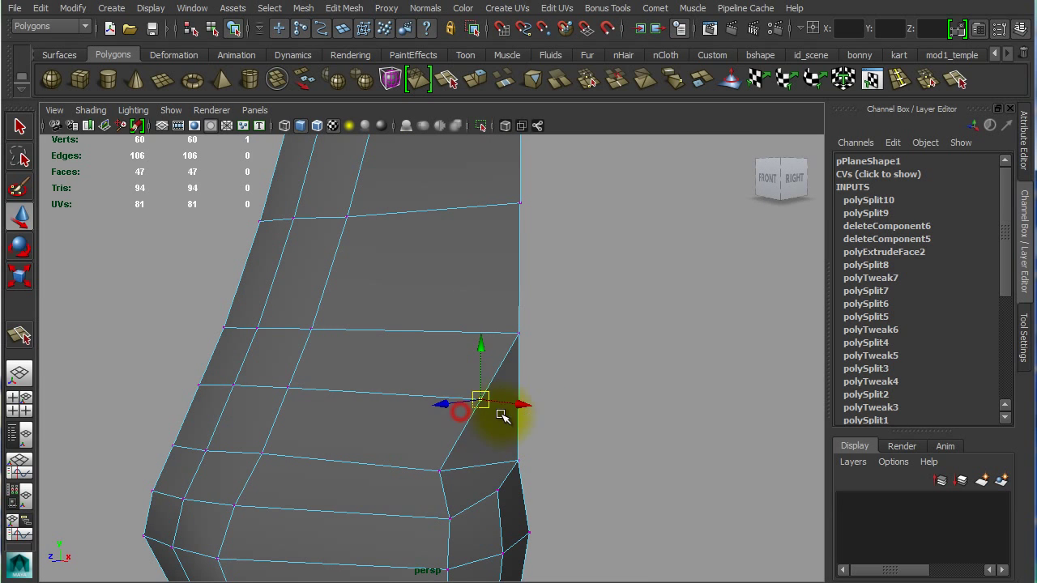
pyautogui.moveTo(502, 415); pyautogui.dragTo(430, 393, button='middle')
pyautogui.keyDown('alt'); pyautogui.moveTo(430, 394); pyautogui.dragTo(501, 395); pyautogui.keyUp('alt')
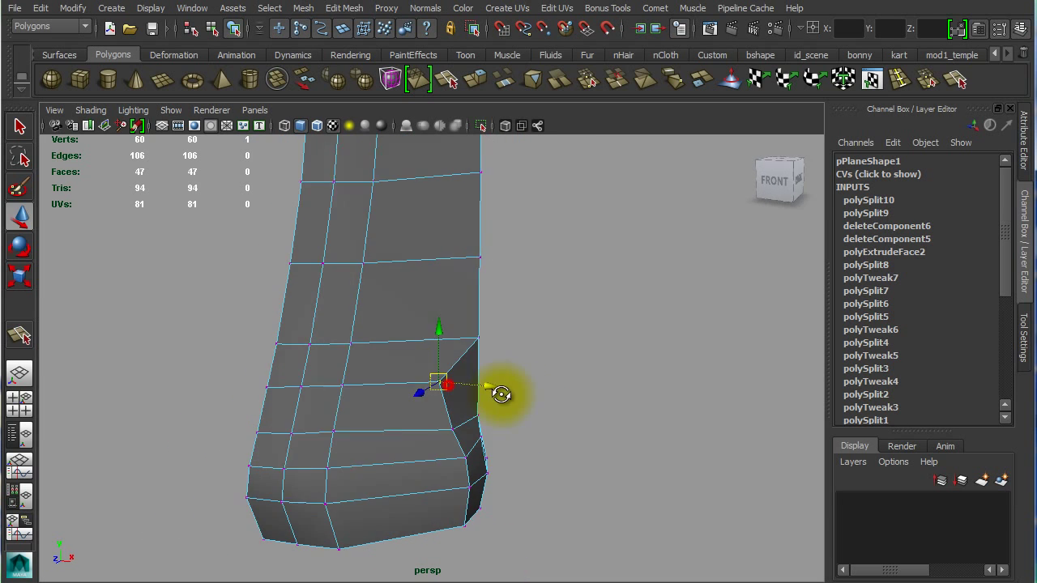
pyautogui.moveTo(435, 389); pyautogui.dragTo(417, 381)
# - Move the two outer border vertices directly above the nostril wing inward
pyautogui.click(482, 339)
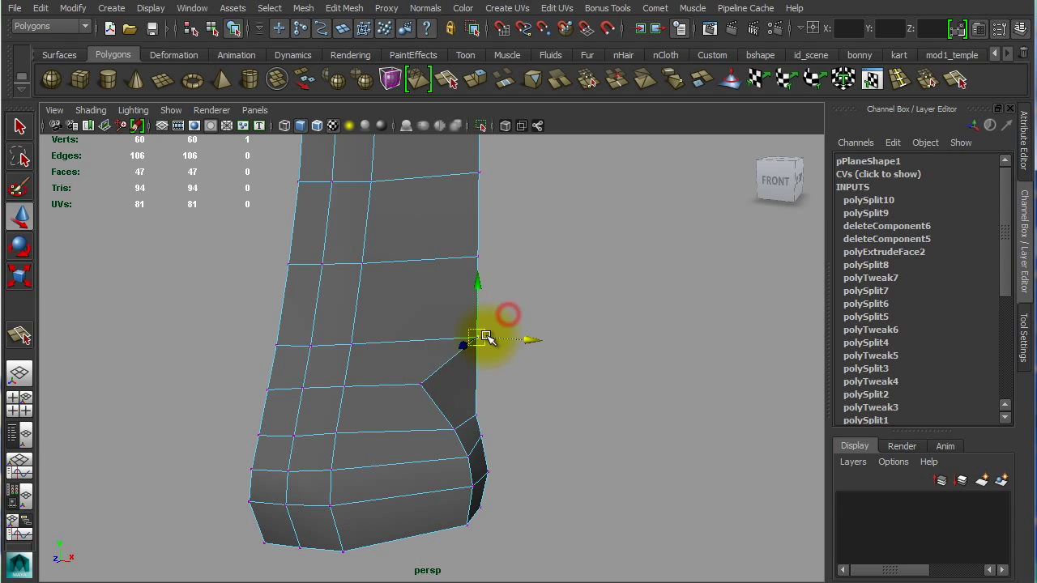
pyautogui.moveTo(485, 336); pyautogui.dragTo(424, 338)
pyautogui.moveTo(532, 208); pyautogui.dragTo(416, 257)
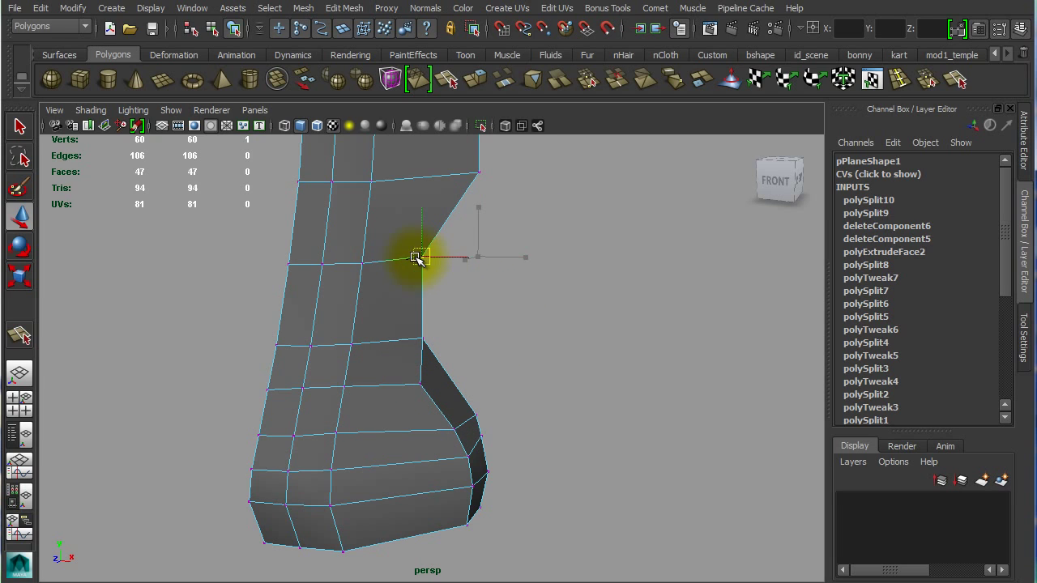
# - Undo the vertex moves, the crosswise split and the diagonal split above the nostril wing
pyautogui.hotkey('ctrl', 'z')
pyautogui.hotkey('ctrl', 'z')
pyautogui.hotkey('ctrl', 'z')
pyautogui.hotkey('ctrl', 'z')
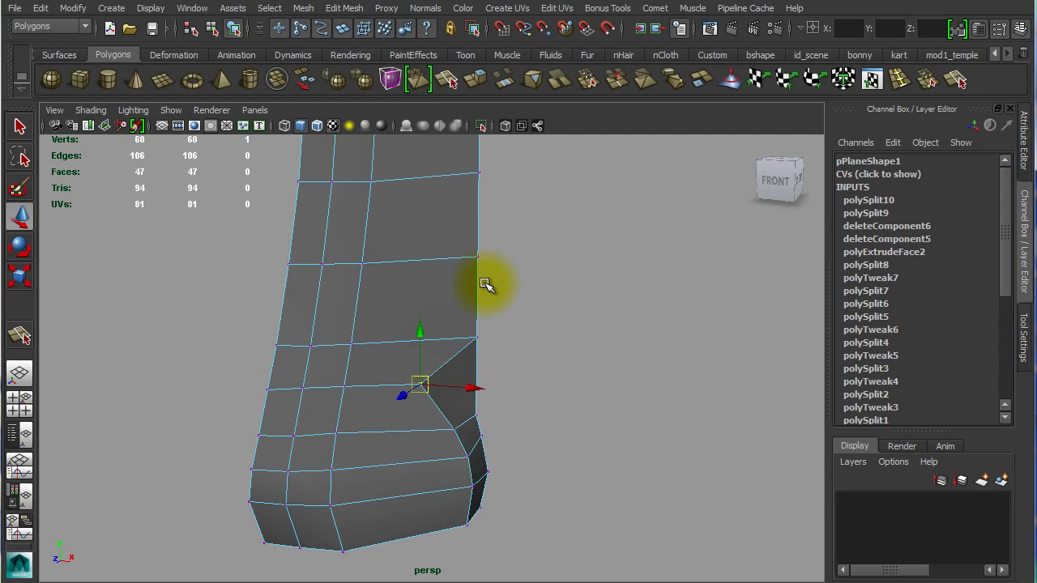
pyautogui.hotkey('ctrl', 'z')
pyautogui.hotkey('ctrl', 'z')
pyautogui.hotkey('ctrl', 'z')
pyautogui.hotkey('ctrl', 'z')
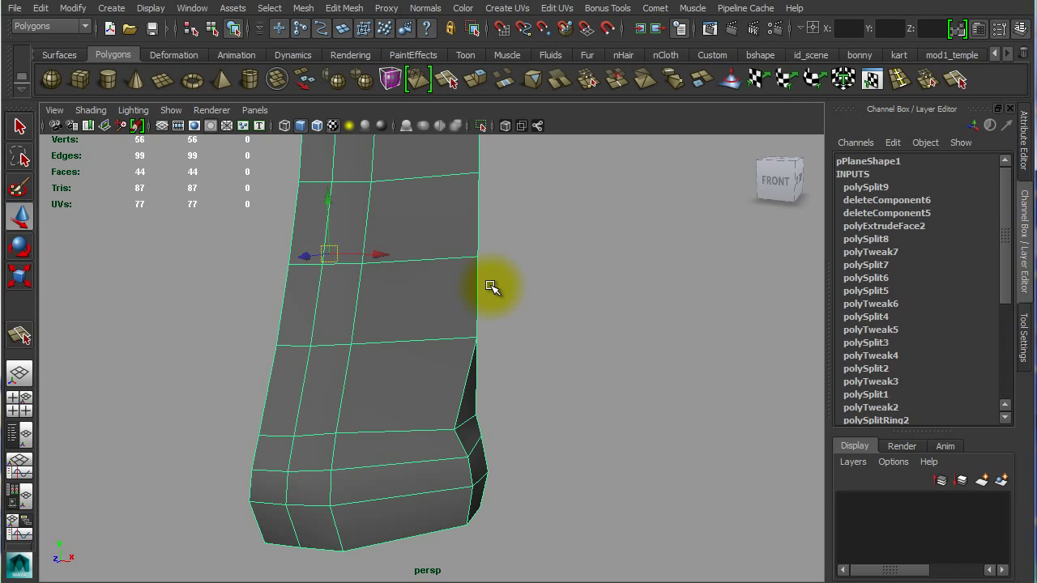
pyautogui.hotkey('ctrl', 'z')
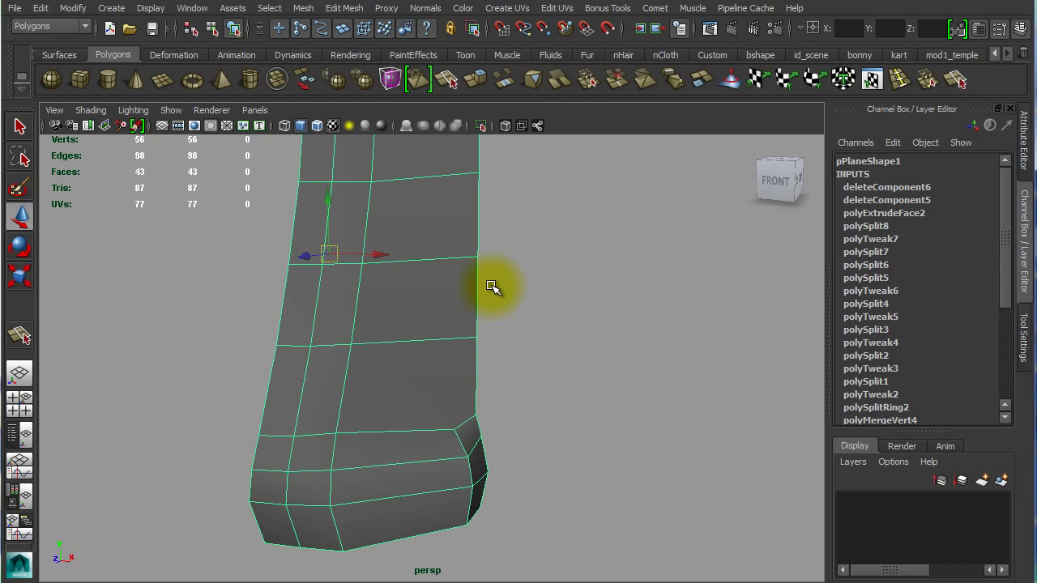
# - Split the face above the nostril wing with a diagonal edge from the wing's corner vertex to the outer border vertex
pyautogui.click(957, 81)
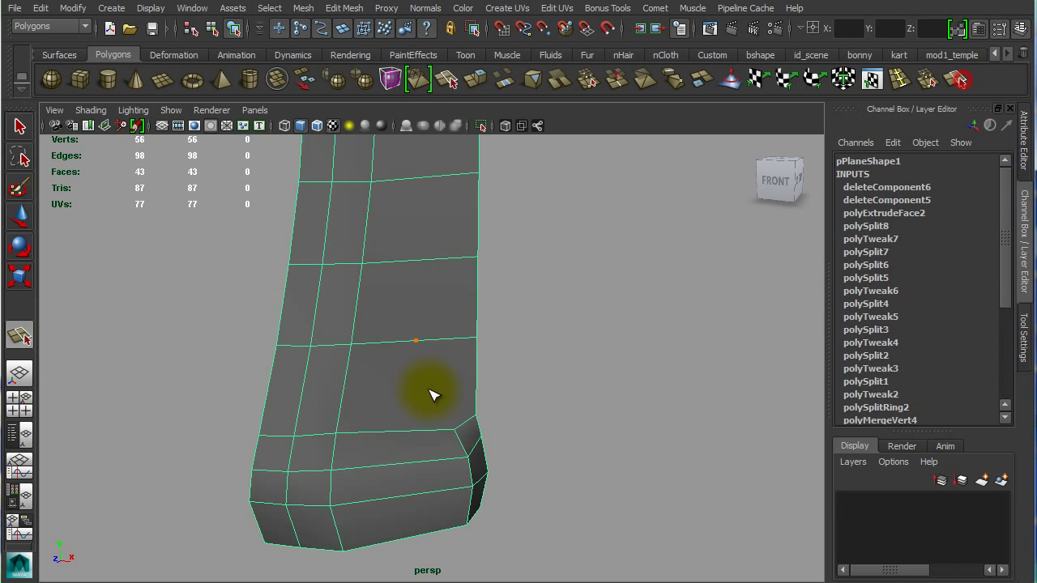
pyautogui.click(455, 429)
pyautogui.click(387, 364)
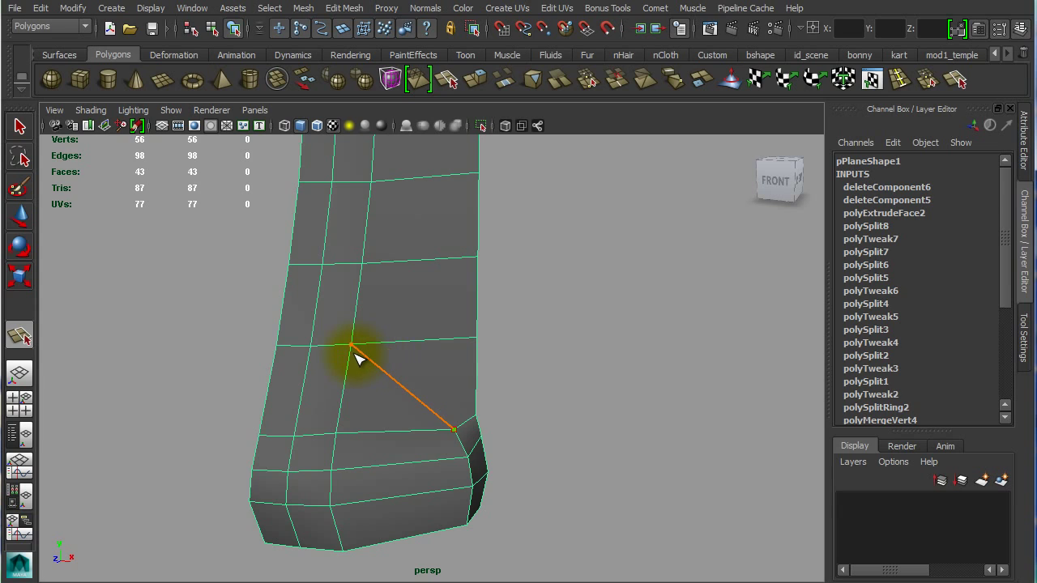
pyautogui.press('w')
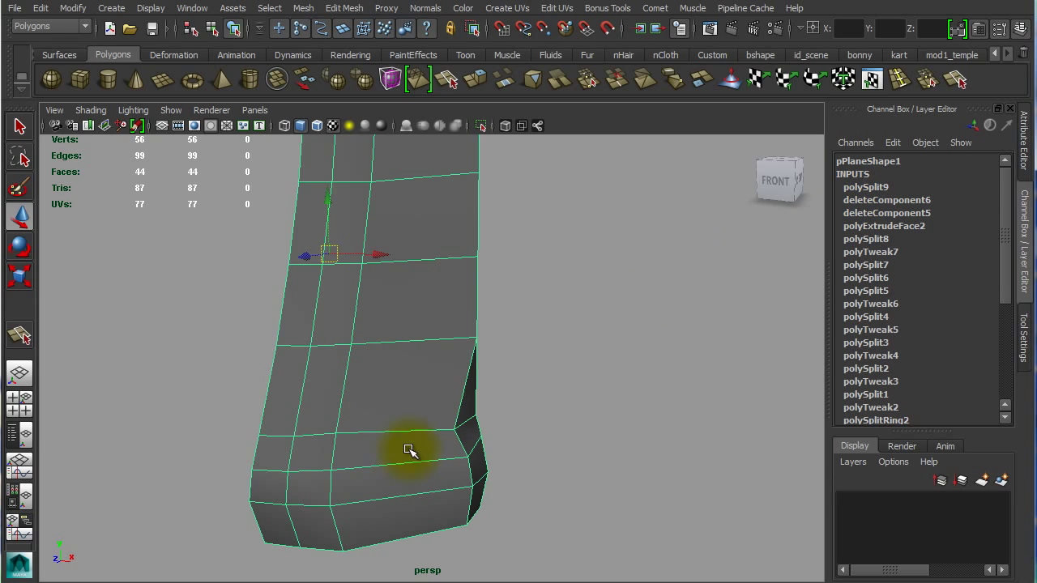
# - Try a diagonal split from the nostril wing's corner vertex toward the nose bridge, and undo the diagonal splits above the wing
pyautogui.click(956, 81)
pyautogui.click(454, 429)
pyautogui.moveTo(382, 373); pyautogui.dragTo(365, 350)
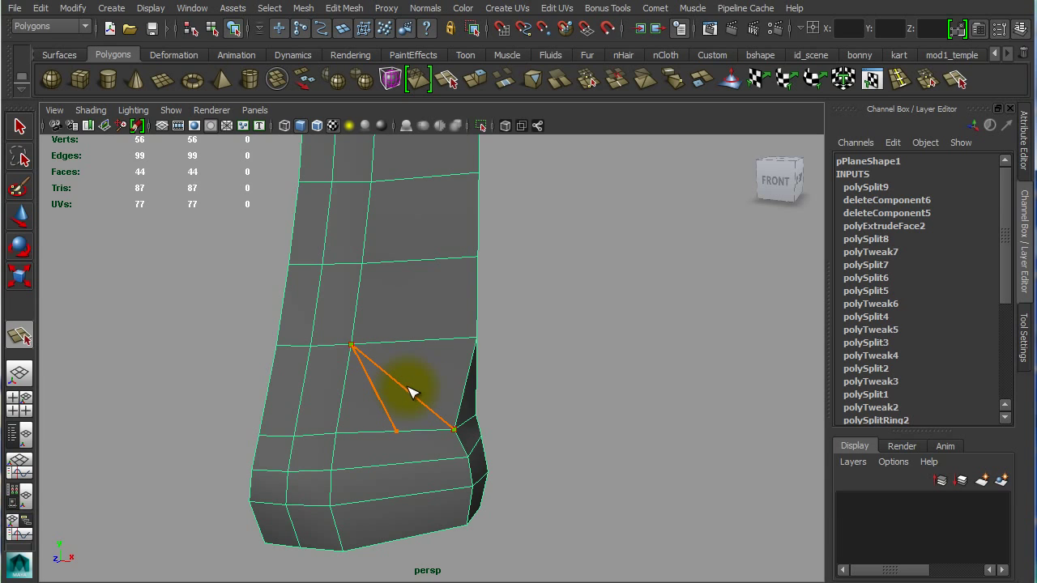
pyautogui.press('space')
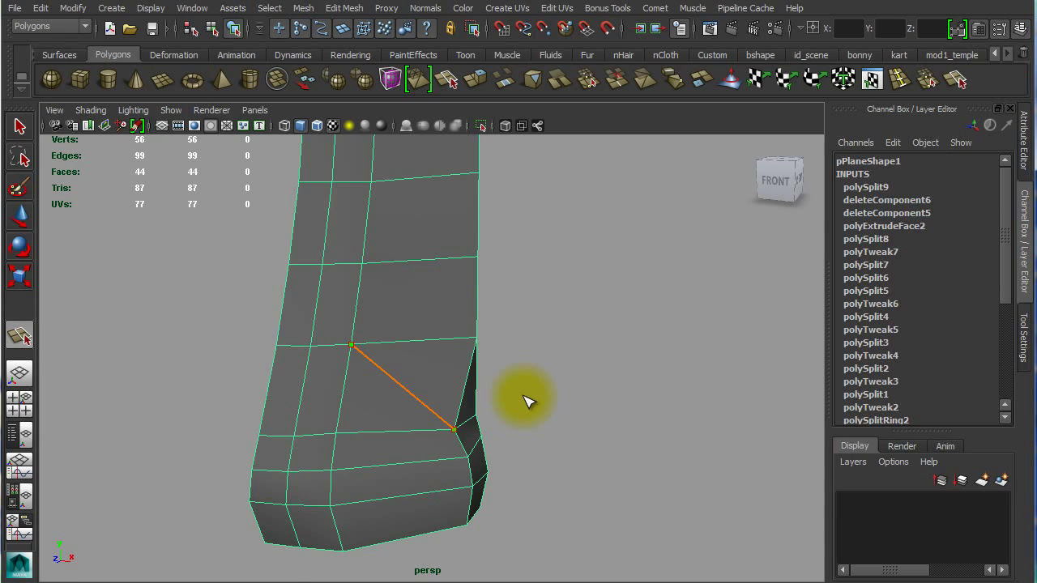
pyautogui.press('w')
pyautogui.hotkey('ctrl', 'z')
pyautogui.hotkey('ctrl', 'z')
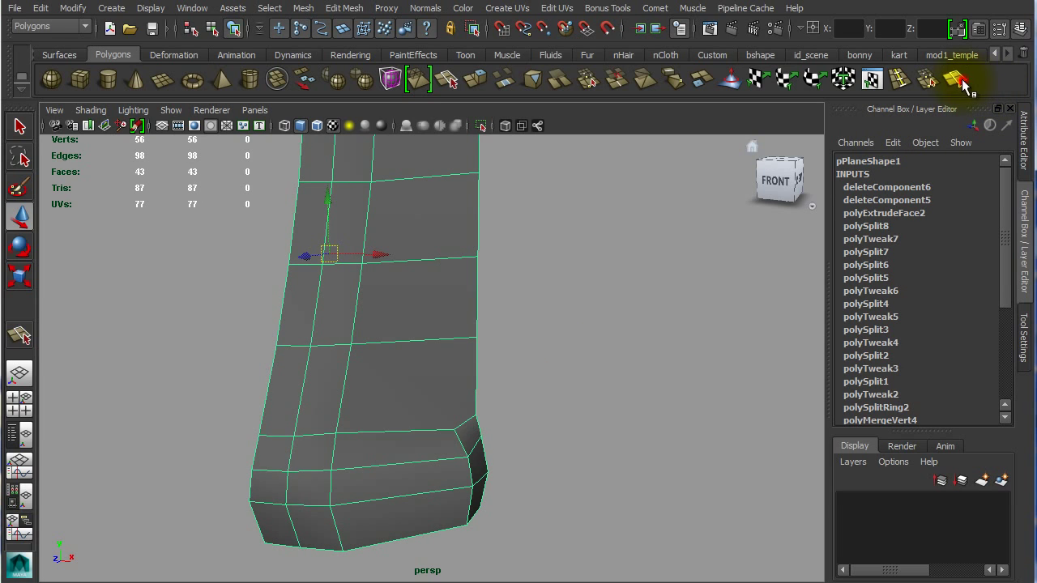
# - Try another diagonal split from the wing's corner vertex across the face above it, and undo it
pyautogui.click(960, 80)
pyautogui.click(456, 452)
pyautogui.click(360, 347)
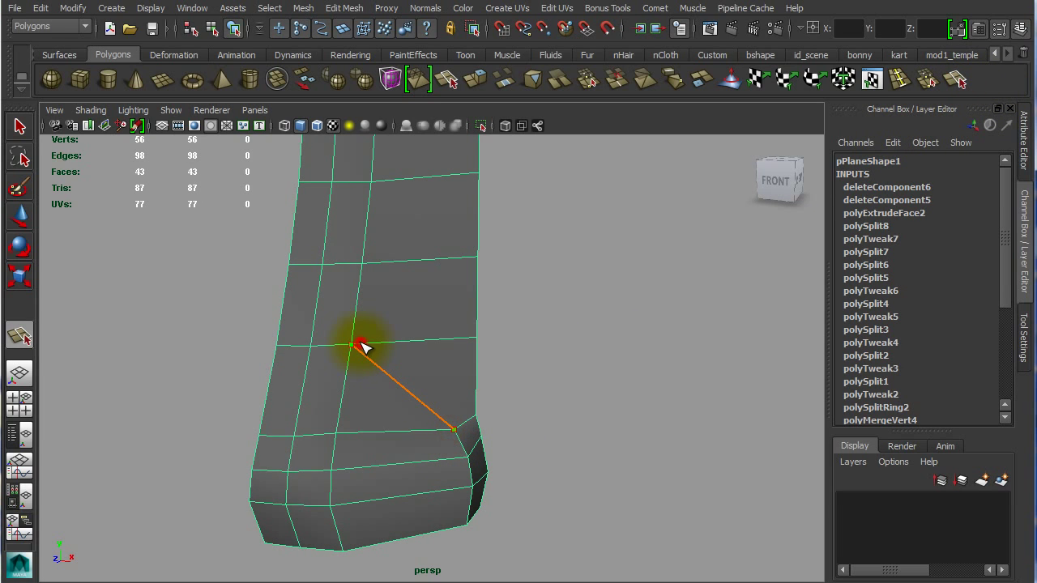
pyautogui.press('Return')
pyautogui.press('w')
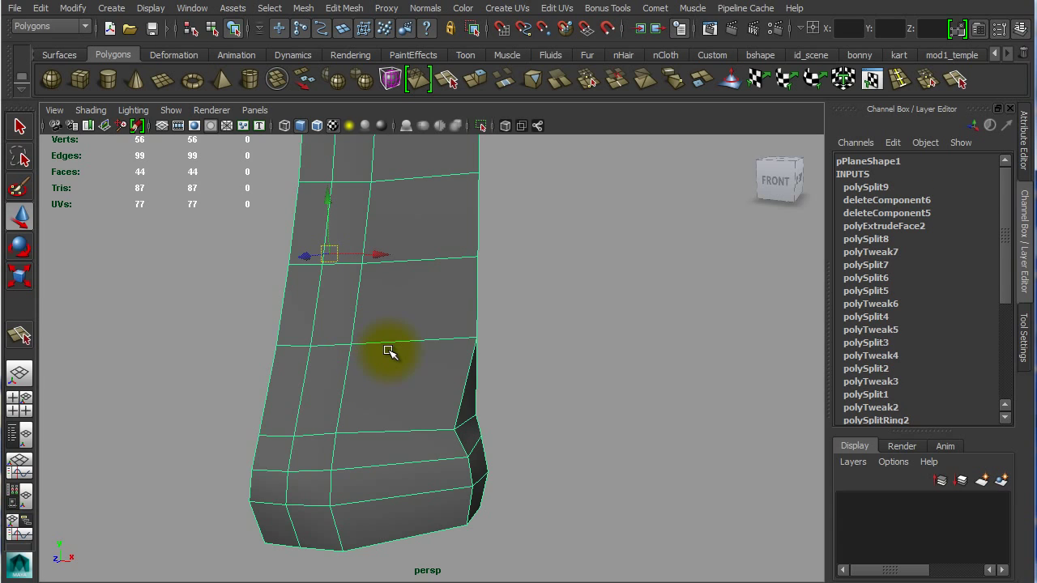
pyautogui.hotkey('ctrl', 'z')
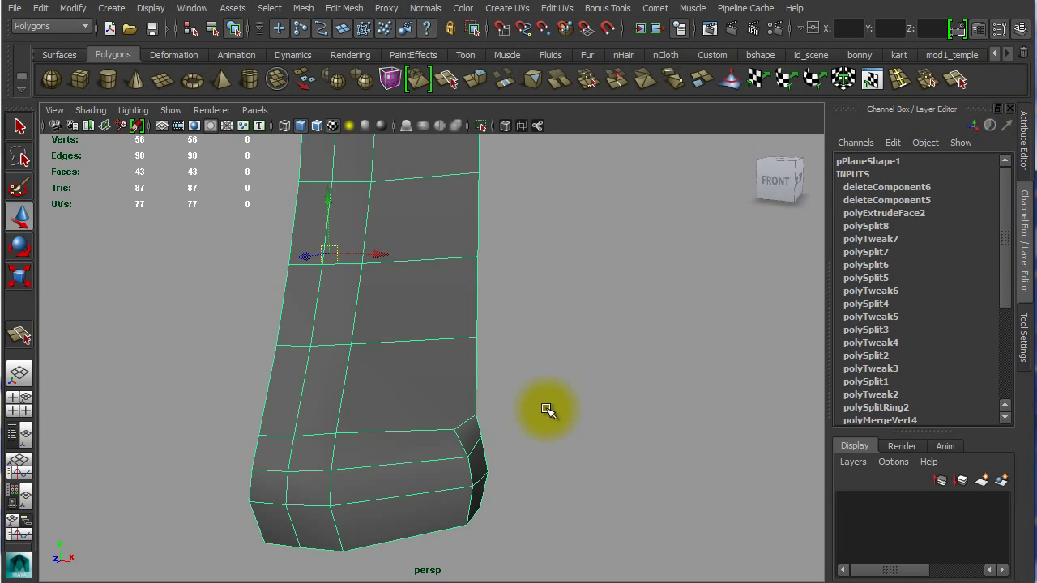
# - Split the face above the nostril wing diagonally from the wing's corner vertex to the outer border vertex
pyautogui.moveTo(542, 411)
pyautogui.keyDown('alt'); pyautogui.mouseDown()
pyautogui.moveTo(460, 413)
pyautogui.moveTo(637, 378)
pyautogui.mouseUp(); pyautogui.keyUp('alt')
pyautogui.keyDown('alt'); pyautogui.moveTo(567, 374); pyautogui.dragTo(748, 270); pyautogui.keyUp('alt')
pyautogui.click(956, 85)
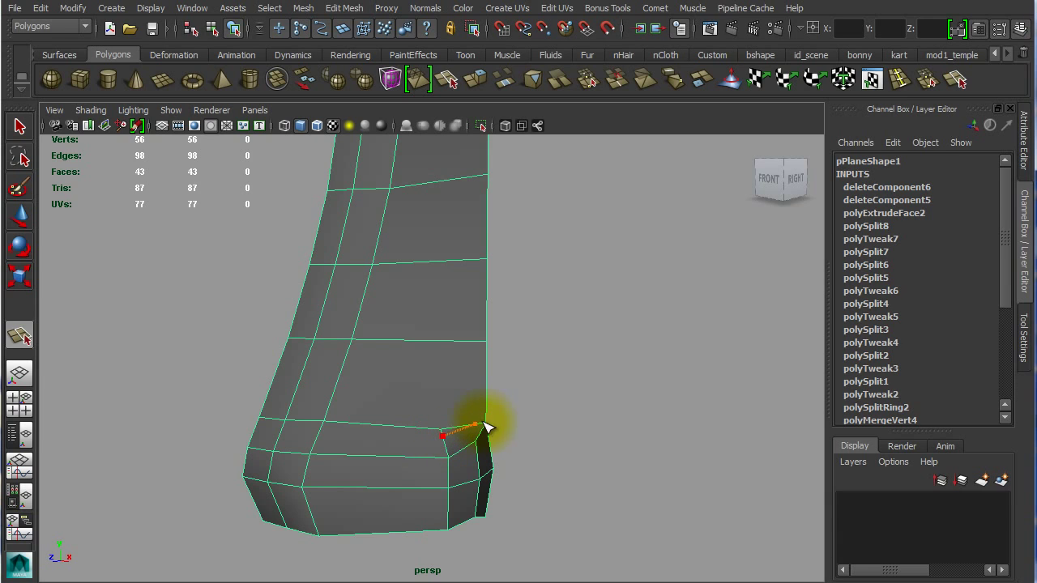
pyautogui.click(439, 430)
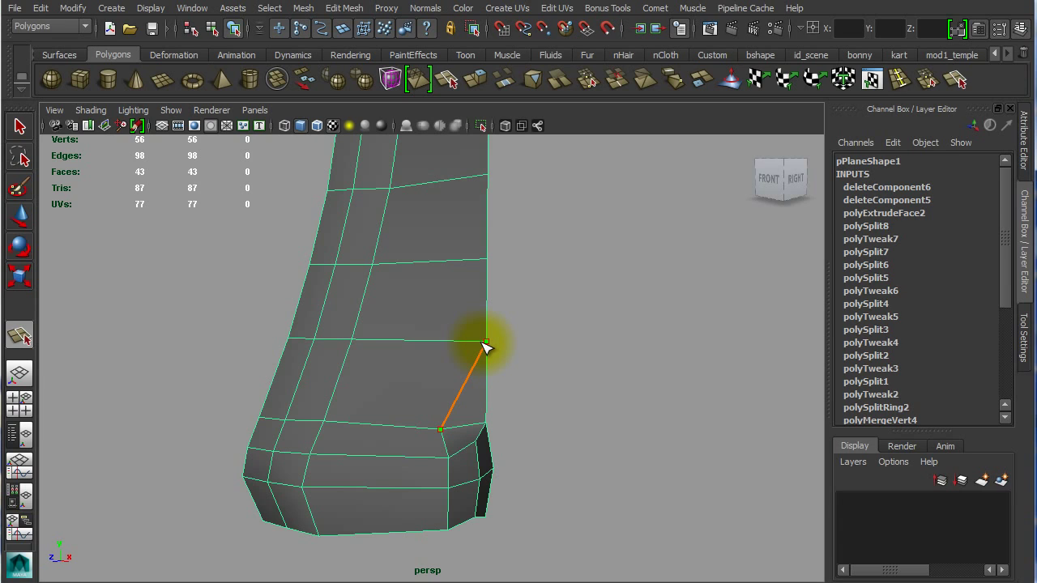
pyautogui.press('w')
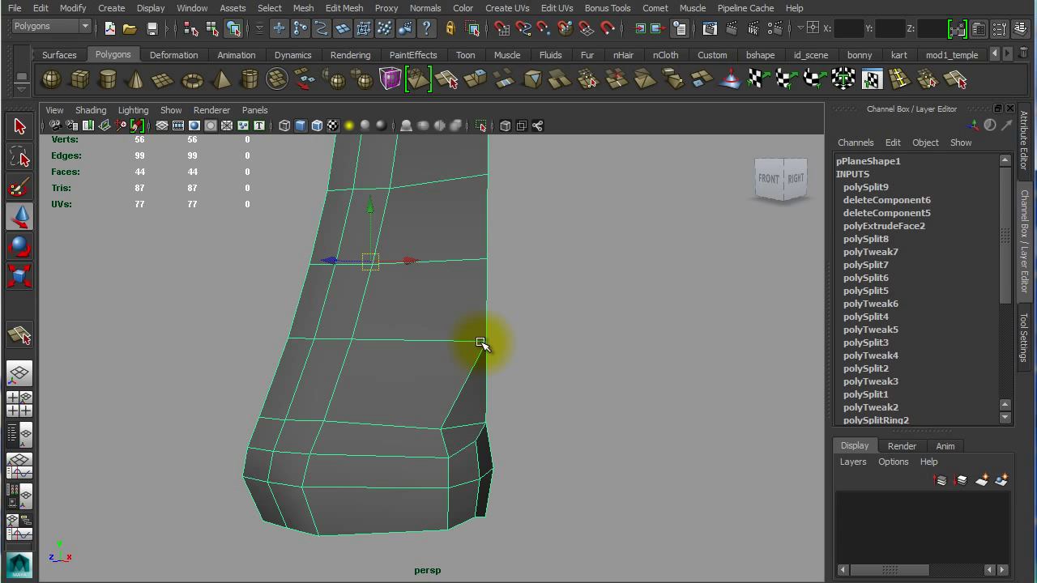
# - Split the face row above the nostril crosswise from the diagonal edge to the centre border, and move its outer end vertex inward
pyautogui.click(957, 81)
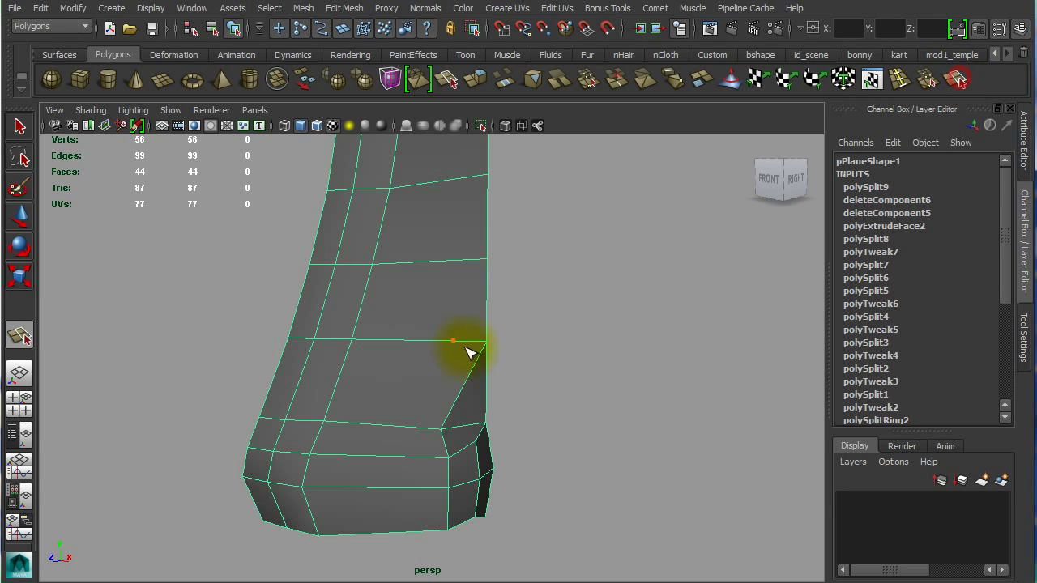
pyautogui.click(456, 393)
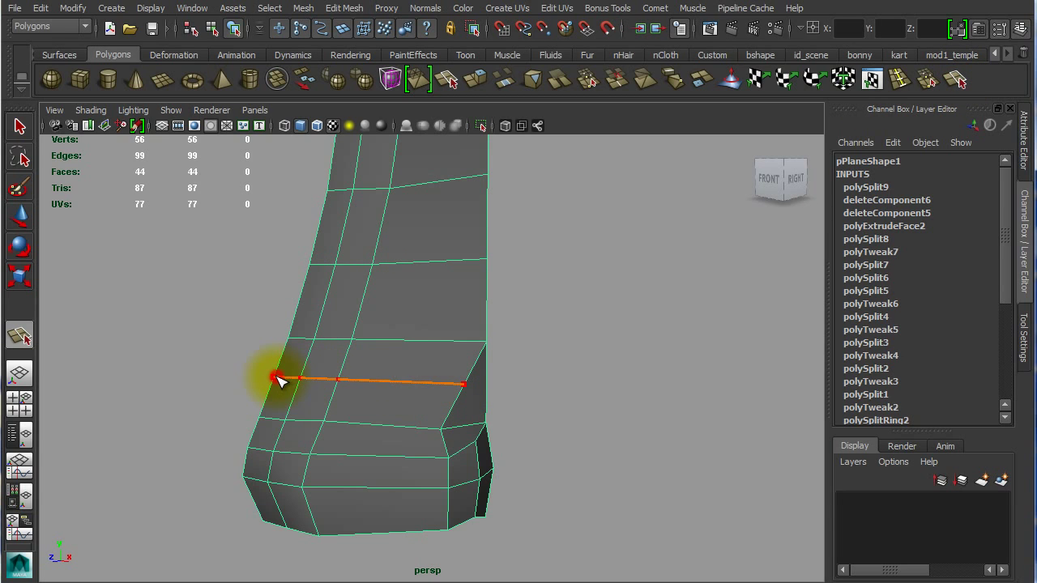
pyautogui.press('Return')
pyautogui.moveTo(452, 394); pyautogui.dragTo(382, 383, button='right')
pyautogui.click(462, 384)
pyautogui.moveTo(463, 384); pyautogui.dragTo(423, 378)
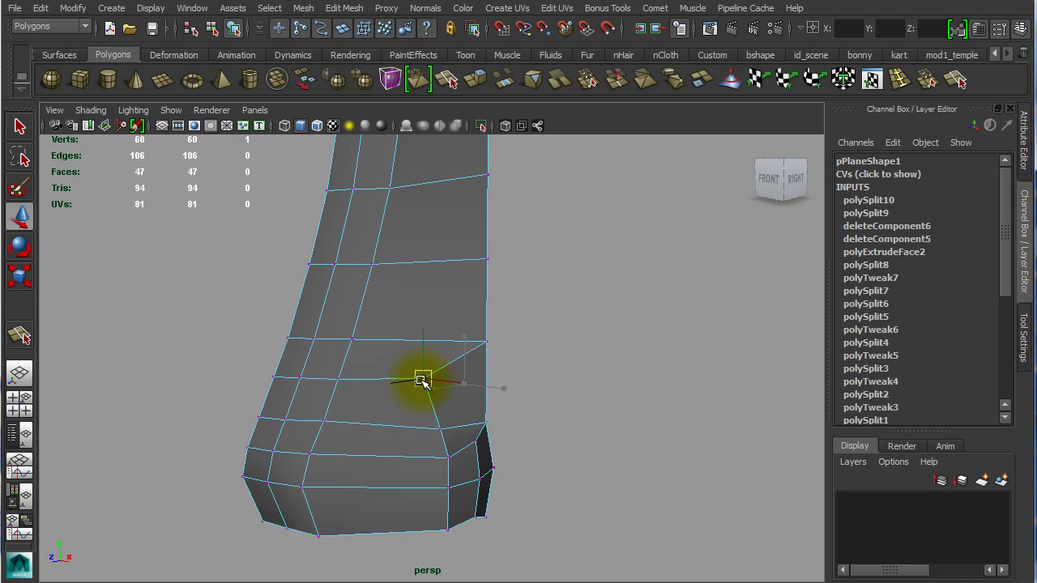
# - Return to object mode and examine the half nose with the smooth mesh preview
pyautogui.keyDown('alt'); pyautogui.moveTo(493, 405); pyautogui.dragTo(405, 428); pyautogui.keyUp('alt')
pyautogui.moveTo(402, 414); pyautogui.dragTo(474, 394, button='right')
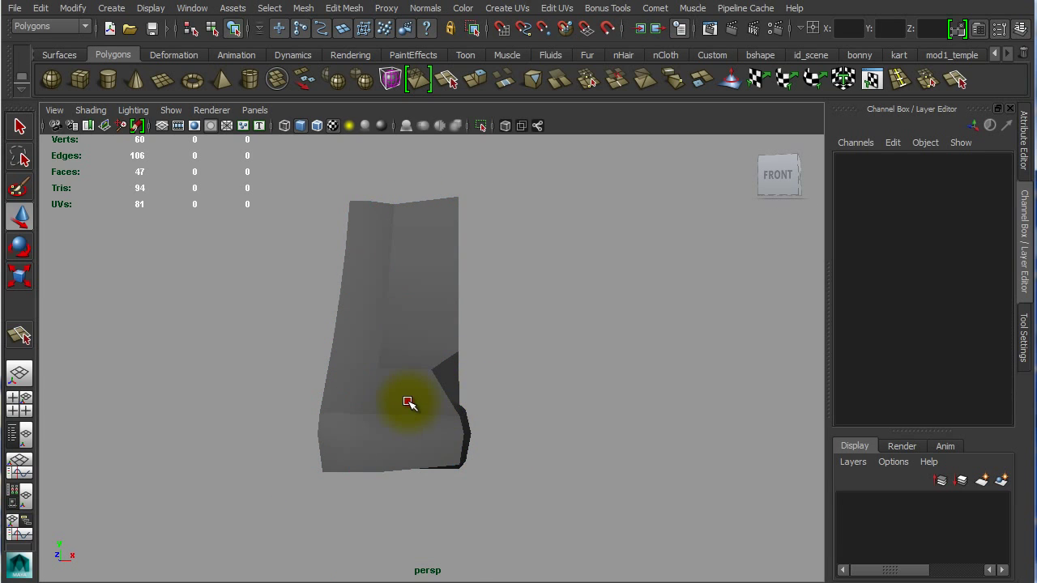
pyautogui.click(407, 403)
pyautogui.keyDown('alt'); pyautogui.moveTo(451, 410); pyautogui.dragTo(330, 423); pyautogui.keyUp('alt')
pyautogui.keyDown('alt'); pyautogui.moveTo(344, 373); pyautogui.dragTo(412, 410); pyautogui.keyUp('alt')
pyautogui.rightClick(382, 394)
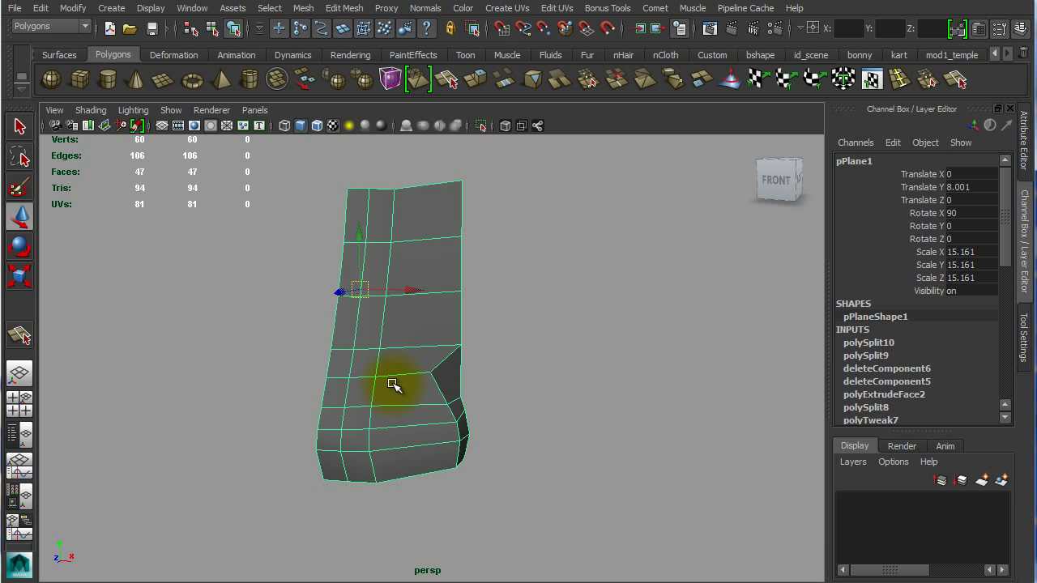
pyautogui.press('3')
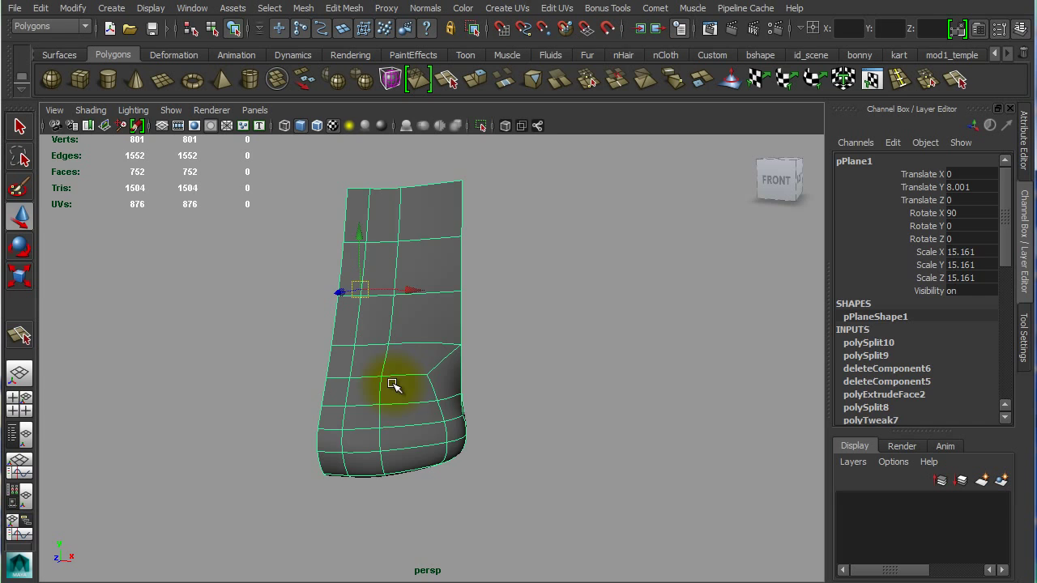
pyautogui.click(552, 434)
pyautogui.keyDown('alt'); pyautogui.moveTo(484, 419); pyautogui.dragTo(430, 413); pyautogui.keyUp('alt')
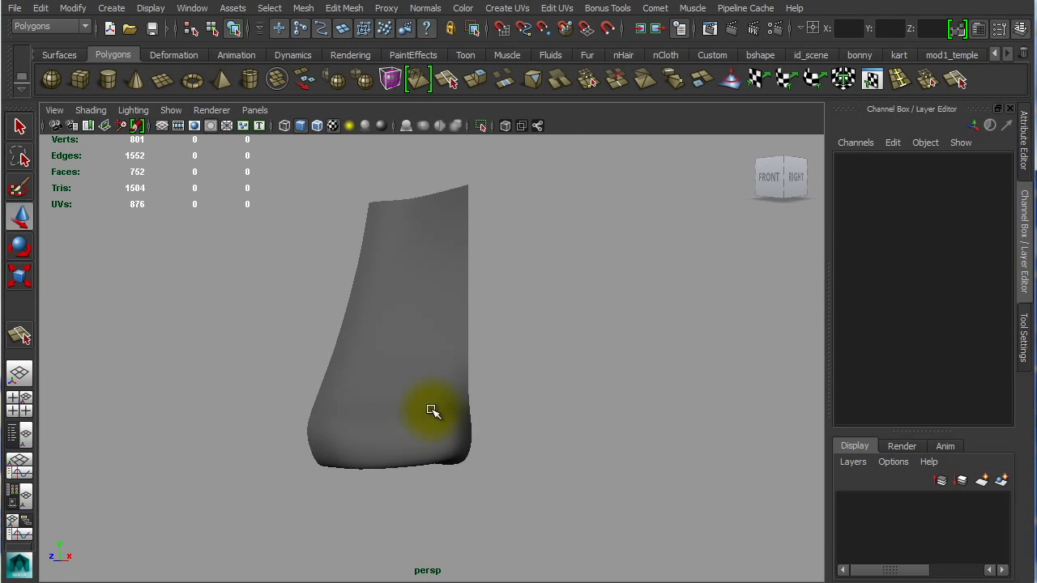
# - Reshape the nose's profile in the side view, moving the bridge vertices back toward the rear border
pyautogui.click(382, 424)
pyautogui.press('space')
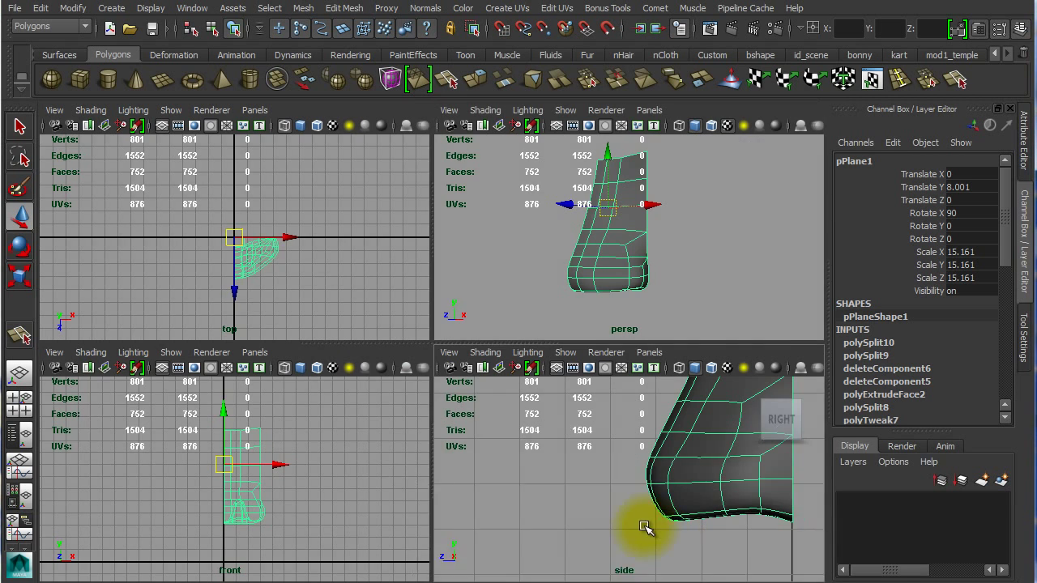
pyautogui.press('space')
pyautogui.moveTo(484, 423); pyautogui.dragTo(417, 423, button='right')
pyautogui.moveTo(388, 374); pyautogui.dragTo(482, 469)
pyautogui.click(370, 473)
pyautogui.moveTo(367, 500); pyautogui.dragTo(498, 391)
pyautogui.moveTo(411, 429)
pyautogui.mouseDown()
pyautogui.moveTo(383, 425)
pyautogui.moveTo(408, 427)
pyautogui.mouseUp()
pyautogui.click(495, 351)
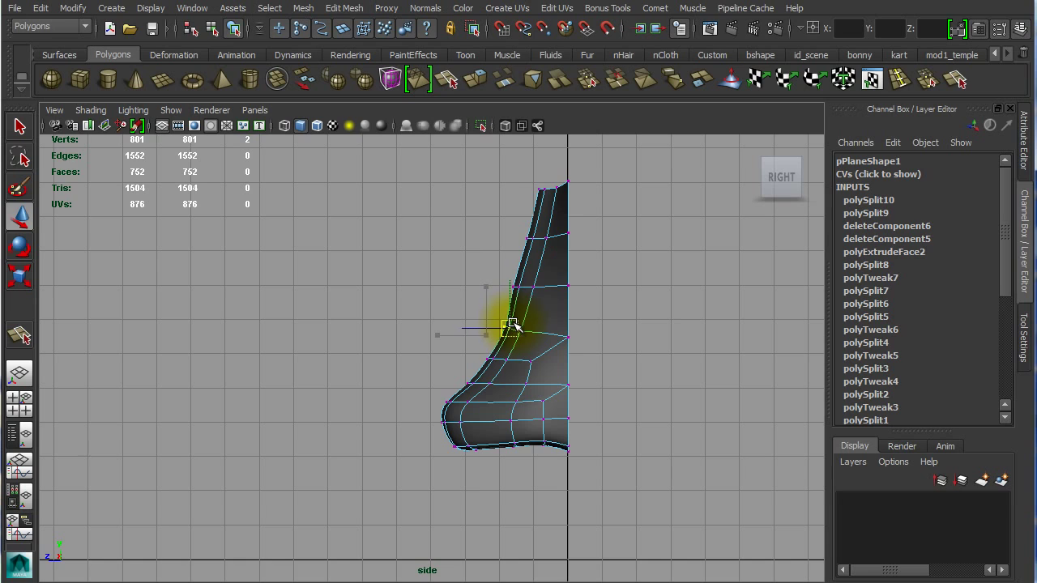
pyautogui.moveTo(462, 261); pyautogui.dragTo(528, 293)
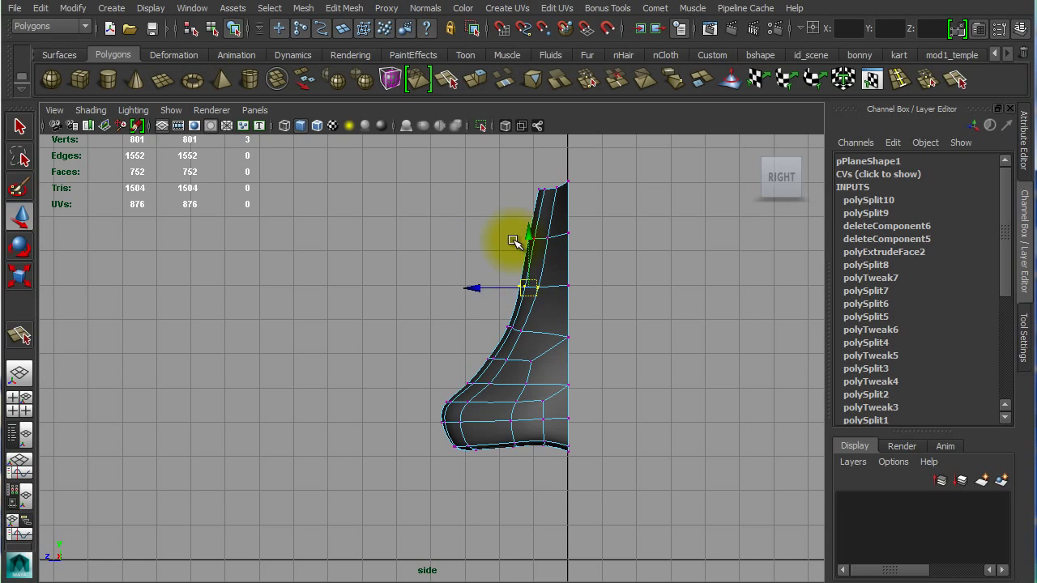
pyautogui.click(488, 308)
# - Move the septum face beside the nostril opening downward and select the two vertices on its rear edge
pyautogui.press('space')
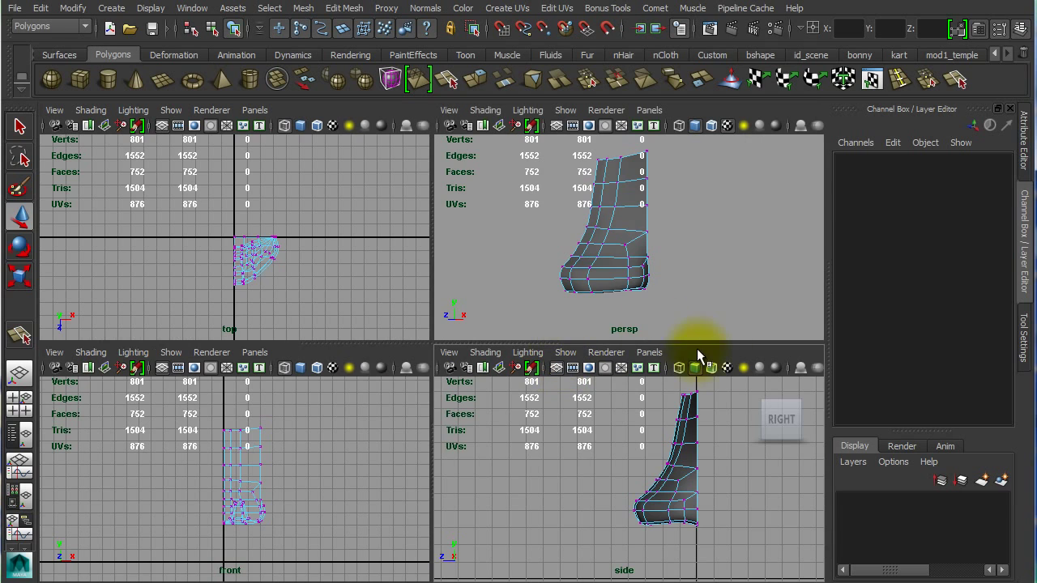
pyautogui.press('space')
pyautogui.keyDown('alt'); pyautogui.moveTo(566, 359); pyautogui.dragTo(407, 301); pyautogui.keyUp('alt')
pyautogui.keyDown('alt'); pyautogui.moveTo(386, 351); pyautogui.dragTo(377, 370); pyautogui.keyUp('alt')
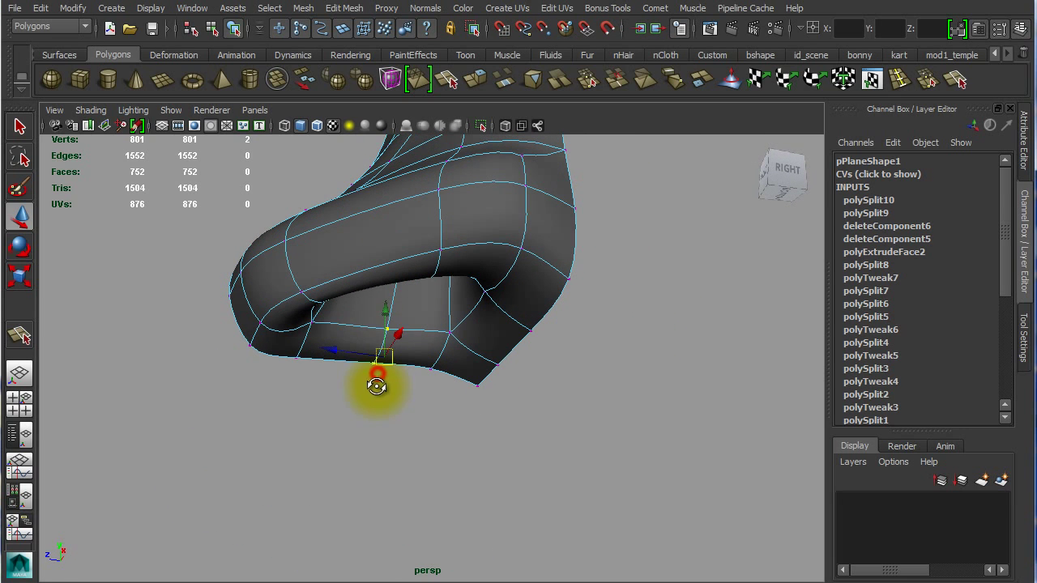
pyautogui.moveTo(347, 343); pyautogui.dragTo(352, 370, button='right')
pyautogui.click(338, 350)
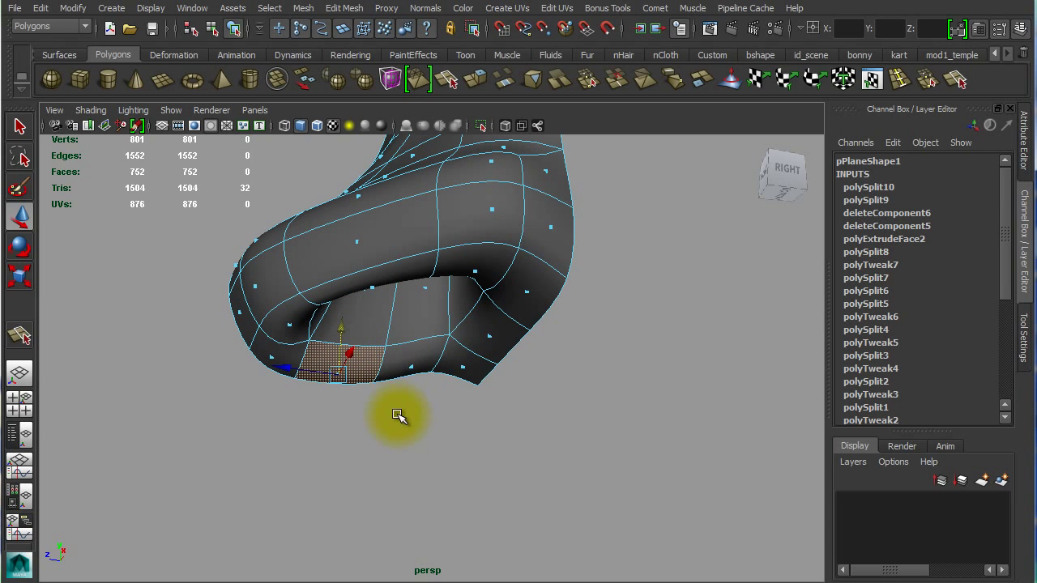
pyautogui.moveTo(387, 370); pyautogui.dragTo(352, 413, button='right')
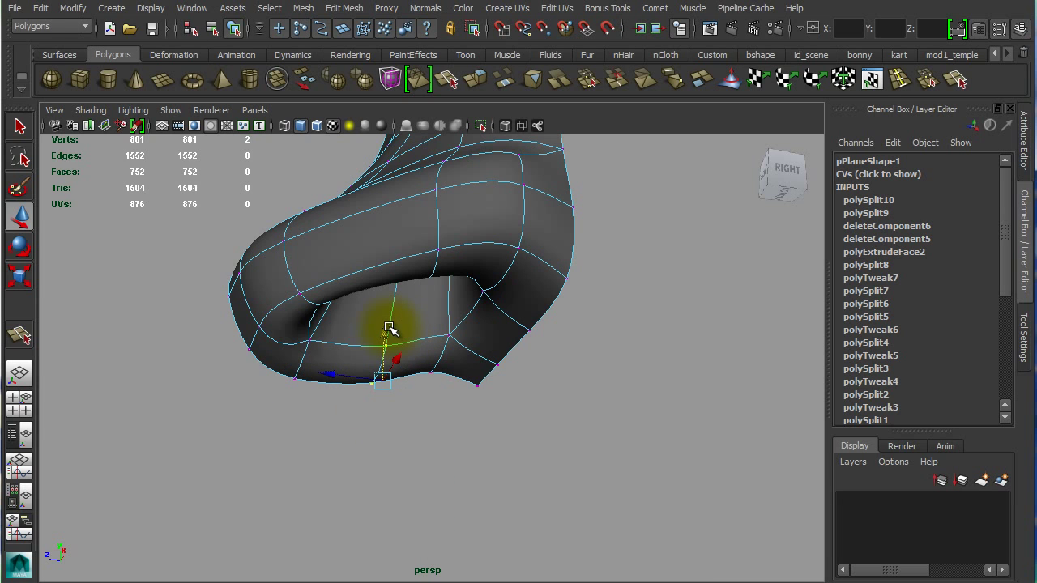
pyautogui.click(332, 404)
# - Select the three vertices across the top of the nose tip and raise them slightly
pyautogui.keyDown('alt'); pyautogui.moveTo(332, 405); pyautogui.dragTo(287, 346); pyautogui.keyUp('alt')
pyautogui.click(186, 398)
pyautogui.moveTo(194, 287); pyautogui.dragTo(281, 328)
pyautogui.moveTo(231, 258); pyautogui.dragTo(239, 247)
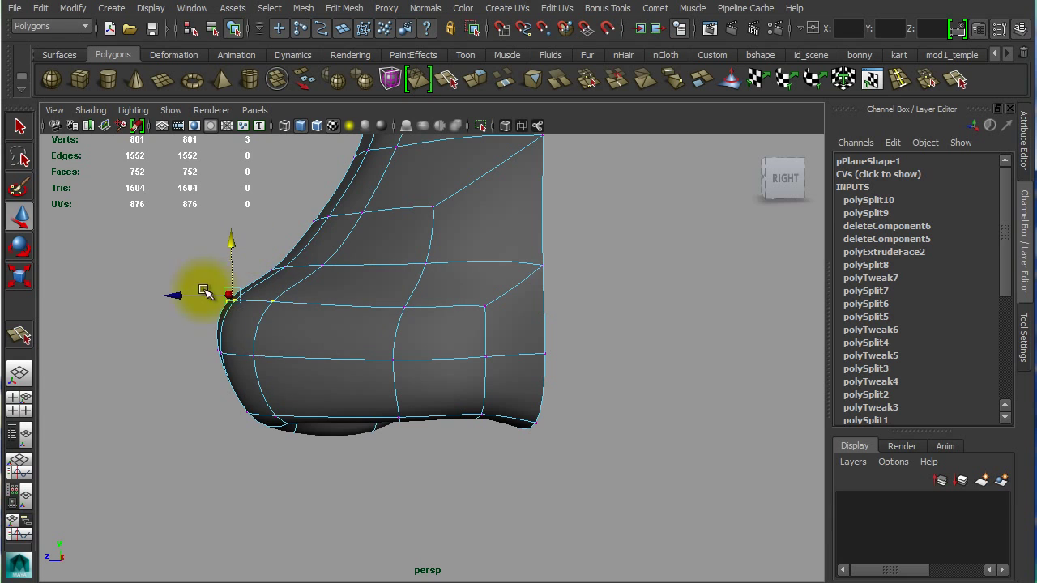
pyautogui.moveTo(177, 307); pyautogui.dragTo(398, 301)
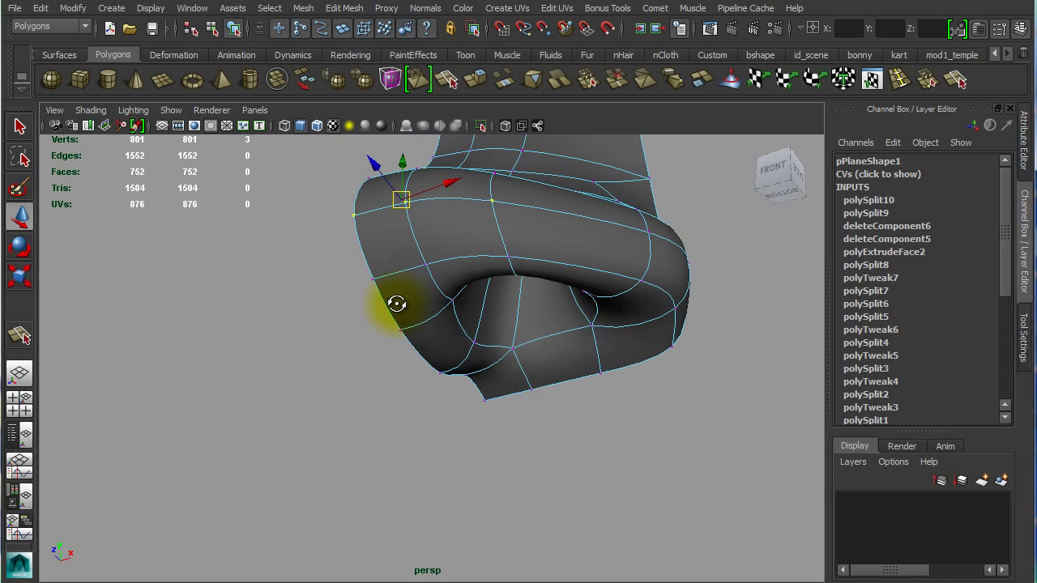
# - Reshape the nostril wing by adjusting its column of four vertices
pyautogui.keyDown('alt'); pyautogui.moveTo(540, 315); pyautogui.dragTo(477, 424); pyautogui.keyUp('alt')
pyautogui.moveTo(464, 311); pyautogui.dragTo(489, 392)
pyautogui.keyDown('alt'); pyautogui.moveTo(506, 433); pyautogui.dragTo(611, 440); pyautogui.keyUp('alt')
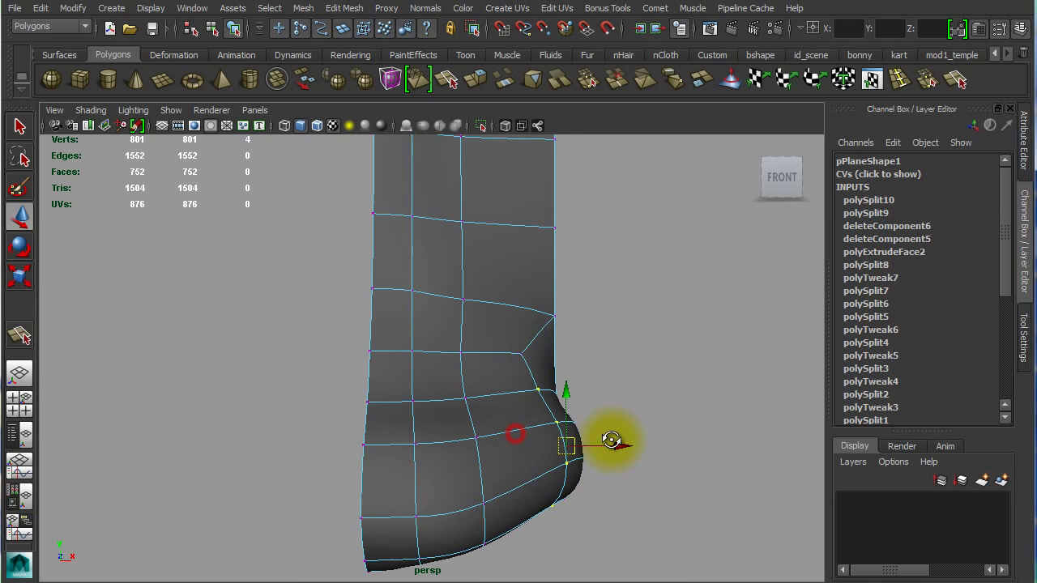
# - Return to object mode, examine the smoothed half nose from the front and switch off the smooth preview
pyautogui.moveTo(495, 376); pyautogui.dragTo(562, 352, button='right')
pyautogui.click(482, 353)
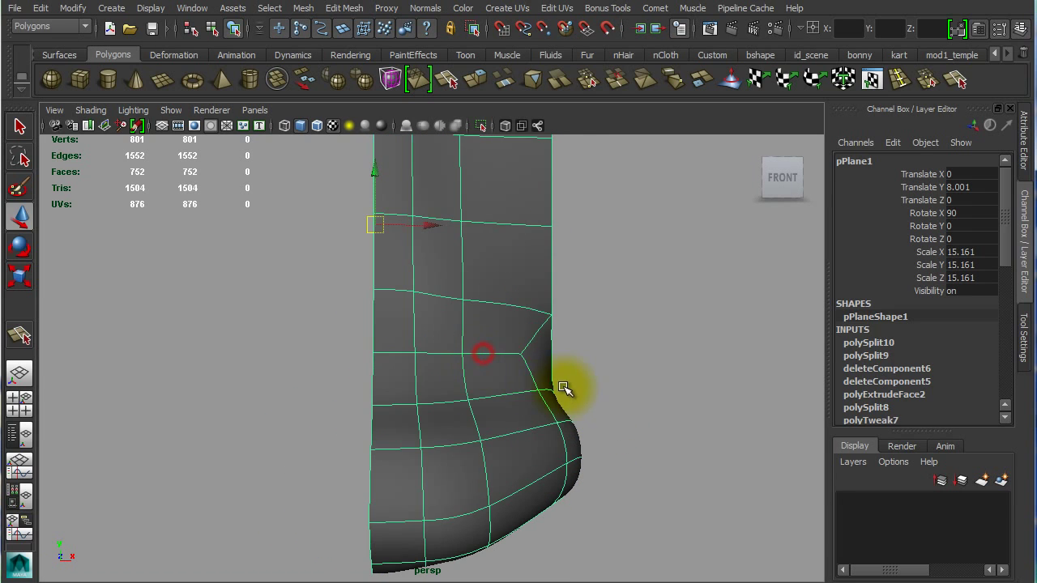
pyautogui.click(574, 370)
pyautogui.moveTo(588, 400)
pyautogui.keyDown('alt'); pyautogui.mouseDown()
pyautogui.moveTo(513, 381)
pyautogui.moveTo(428, 324)
pyautogui.moveTo(620, 408)
pyautogui.moveTo(507, 377)
pyautogui.moveTo(588, 397)
pyautogui.mouseUp(); pyautogui.keyUp('alt')
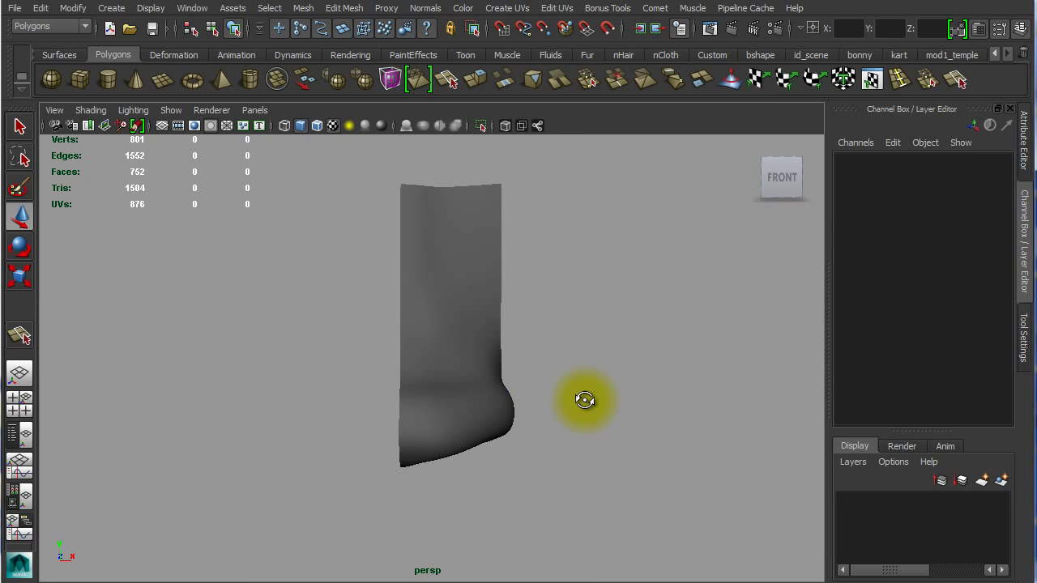
pyautogui.click(502, 354)
pyautogui.press('1')
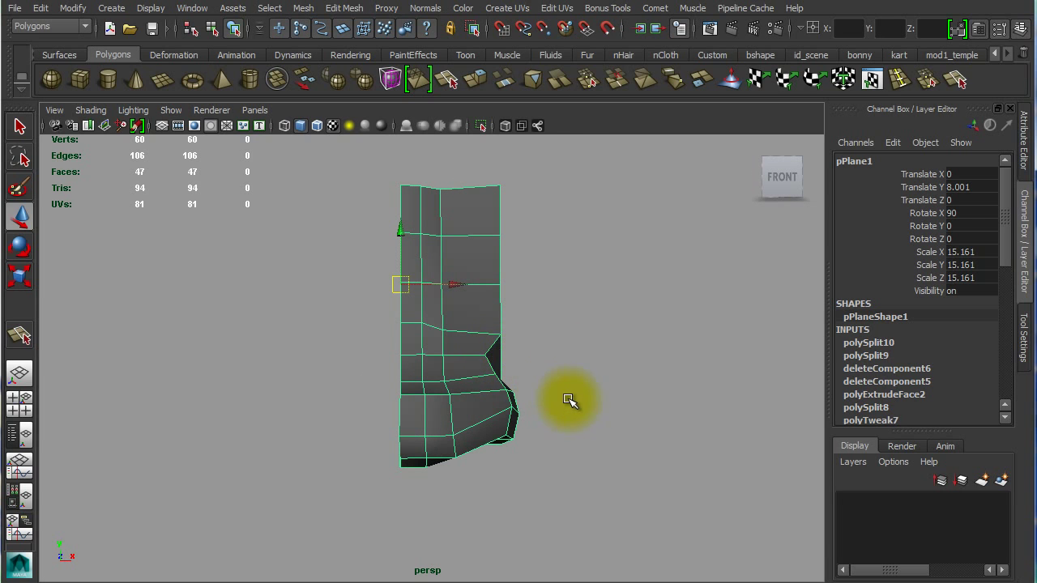
pyautogui.keyDown('alt'); pyautogui.moveTo(468, 397); pyautogui.dragTo(493, 394); pyautogui.keyUp('alt')
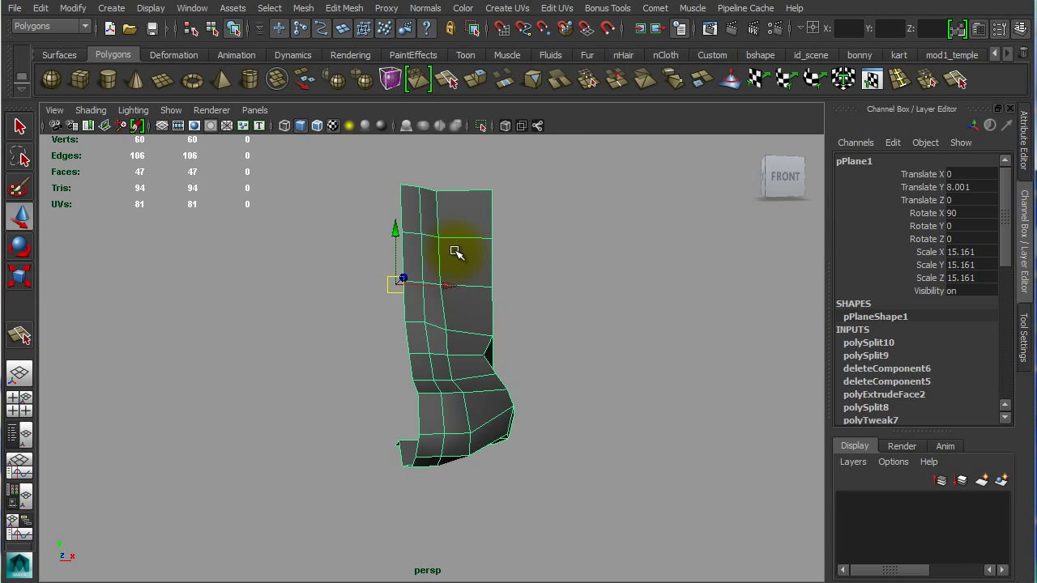
# - Assign a new Blinn material to the half nose mesh and close its attributes
pyautogui.moveTo(455, 251); pyautogui.dragTo(449, 551, button='right')
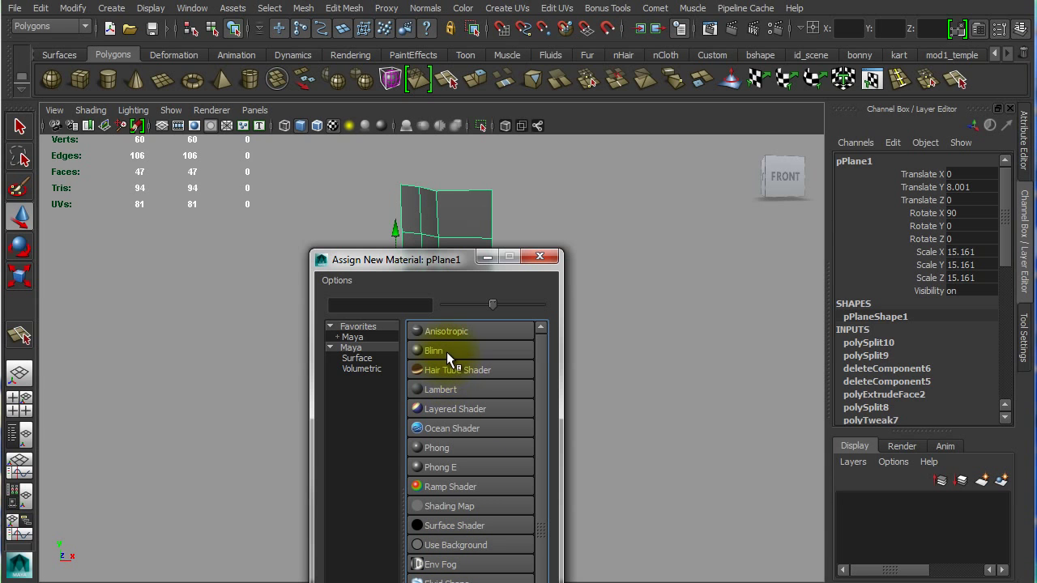
pyautogui.click(446, 351)
pyautogui.click(447, 308)
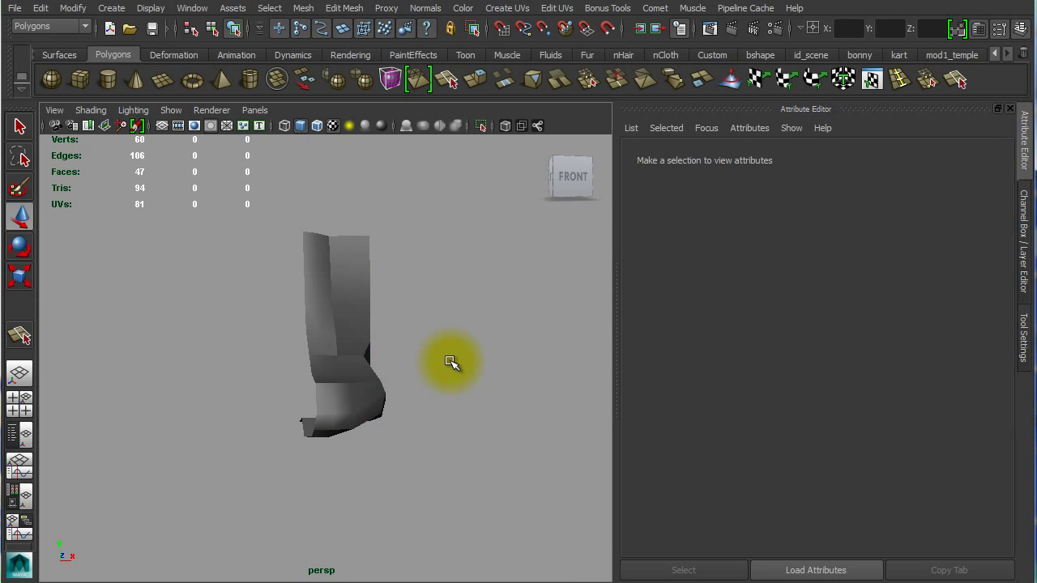
pyautogui.click(1010, 108)
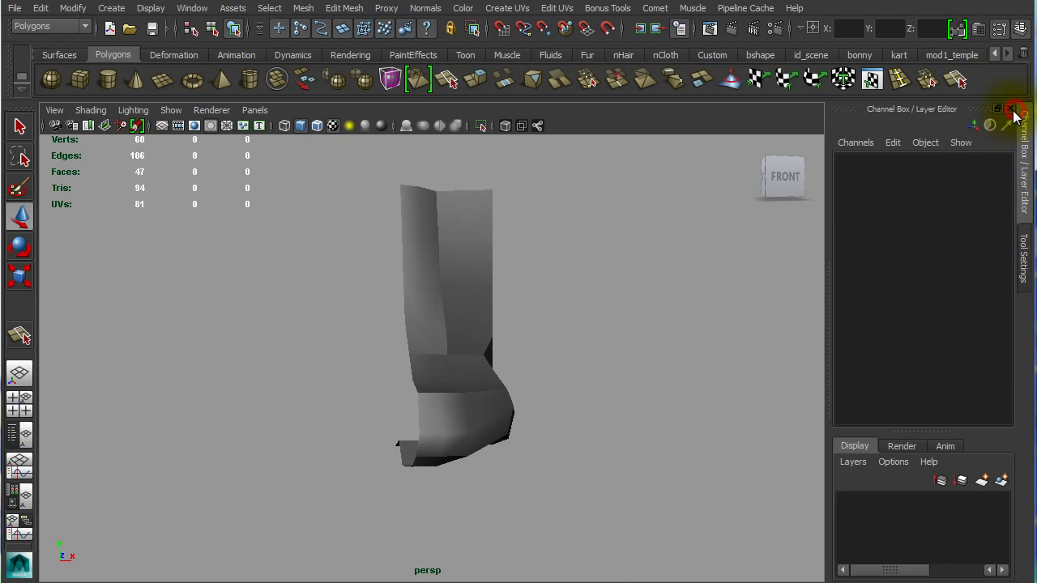
# - Reset the Mirror Geometry options and mirror the half nose in the -X direction, merging its vertices with the original
pyautogui.keyDown('alt'); pyautogui.moveTo(535, 316); pyautogui.dragTo(539, 347); pyautogui.keyUp('alt')
pyautogui.click(467, 315)
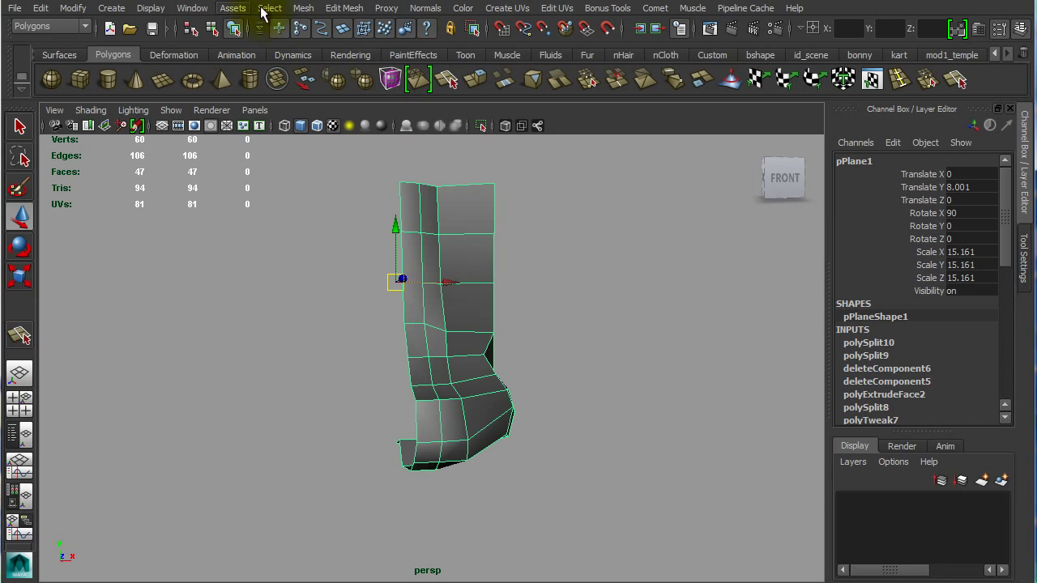
pyautogui.click(304, 8)
pyautogui.click(344, 388)
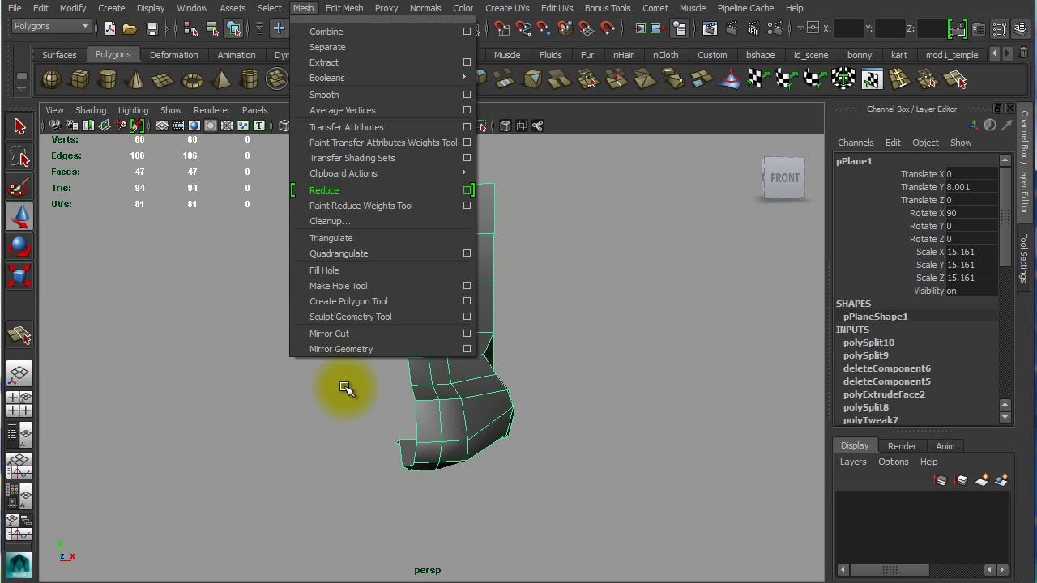
pyautogui.click(466, 349)
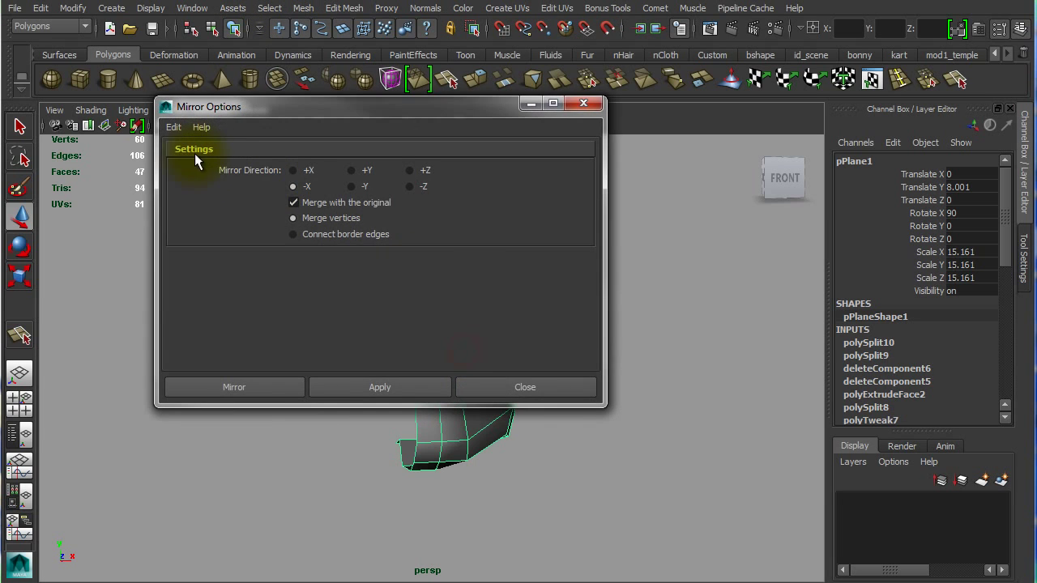
pyautogui.click(173, 130)
pyautogui.click(183, 158)
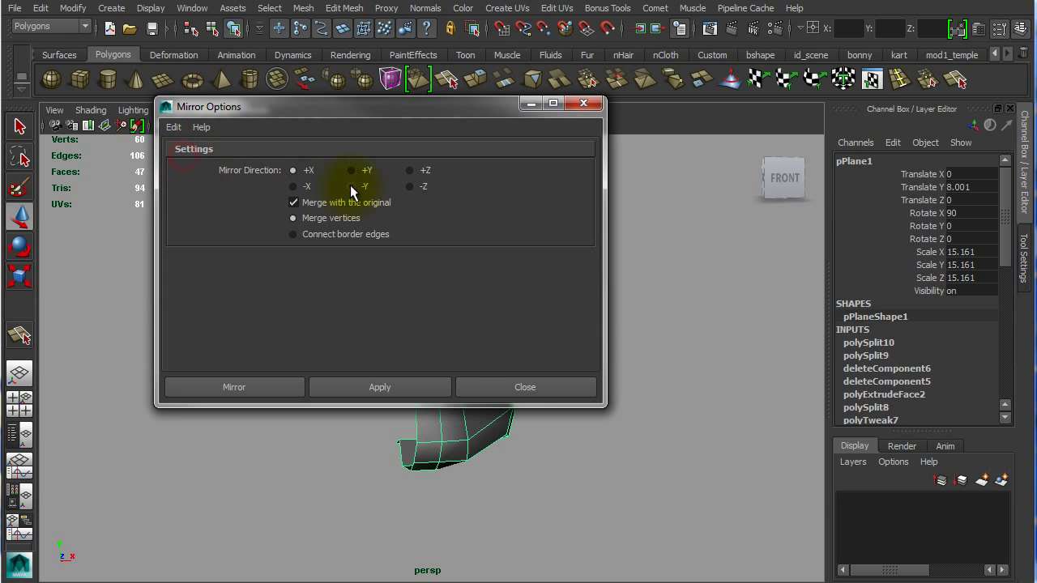
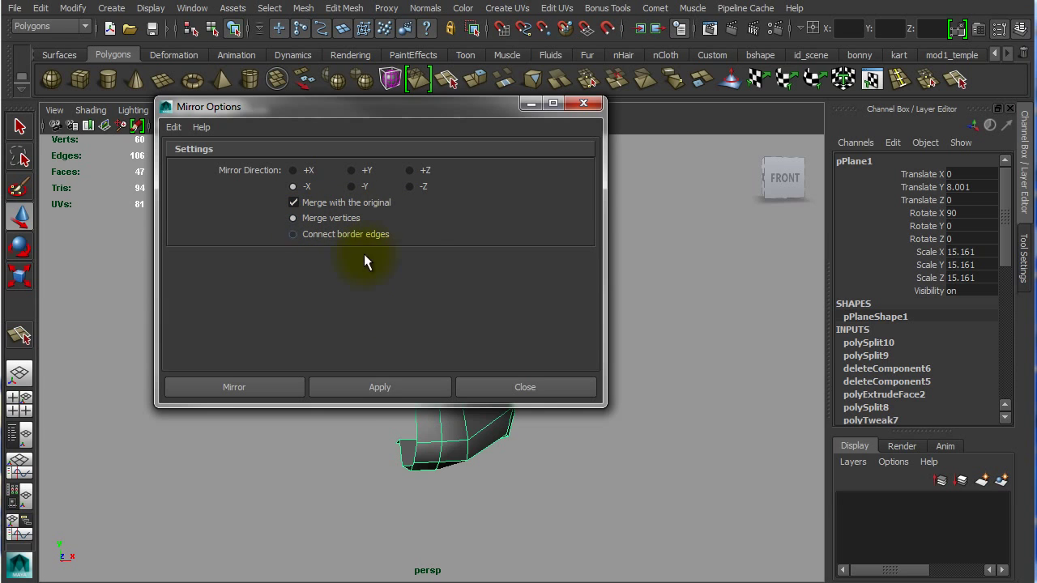
pyautogui.click(399, 387)
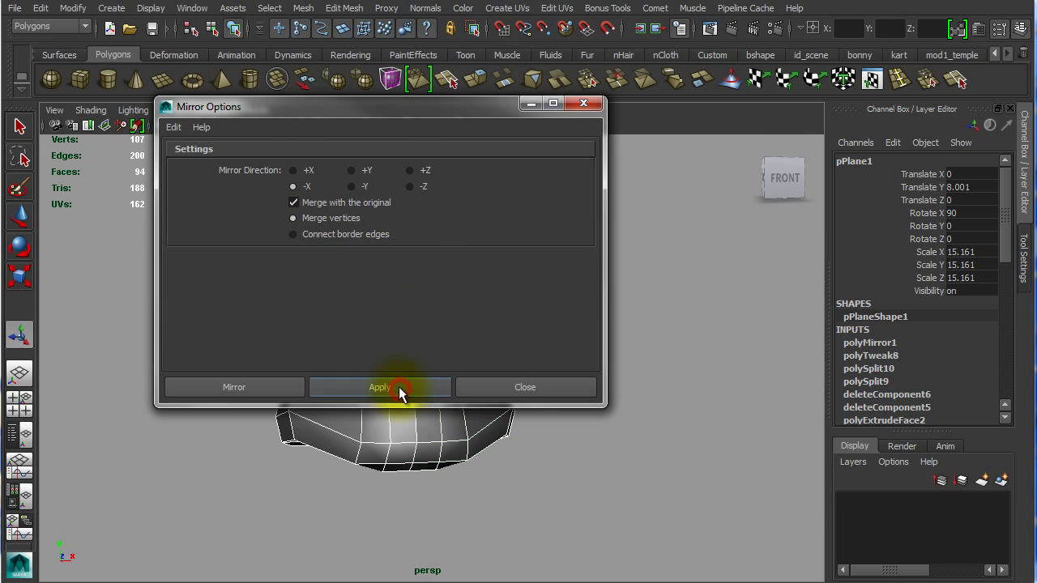
# - Move the mirror options window off the model, turn on smooth preview for the full nose and inspect it from below
pyautogui.moveTo(371, 114); pyautogui.dragTo(853, 144)
pyautogui.keyDown('alt'); pyautogui.moveTo(518, 268); pyautogui.dragTo(511, 173); pyautogui.keyUp('alt')
pyautogui.scroll(2, 423, 250)
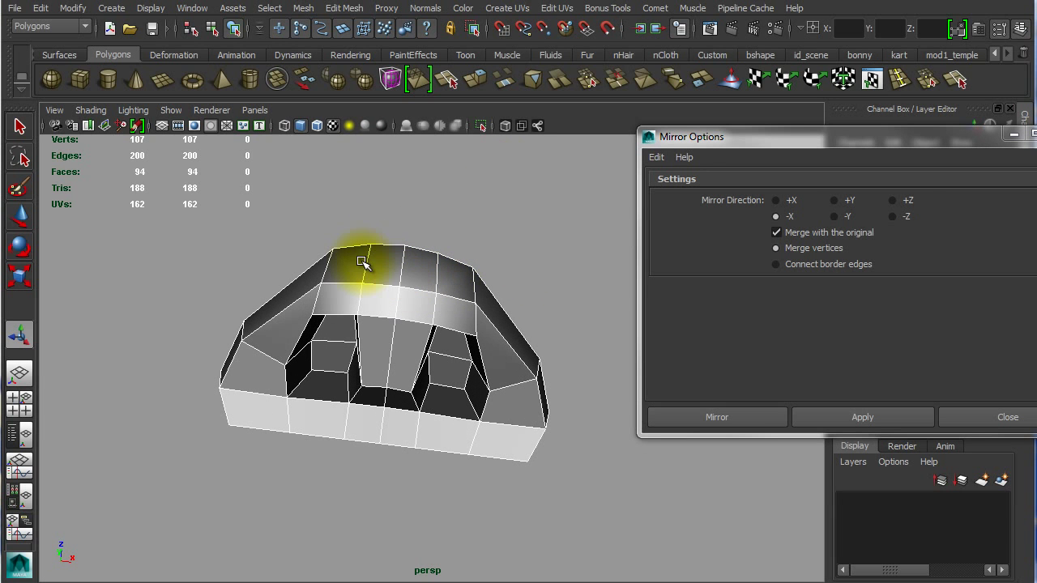
pyautogui.keyDown('alt'); pyautogui.moveTo(405, 274); pyautogui.dragTo(424, 324); pyautogui.keyUp('alt')
pyautogui.moveTo(462, 297); pyautogui.dragTo(565, 299, button='right')
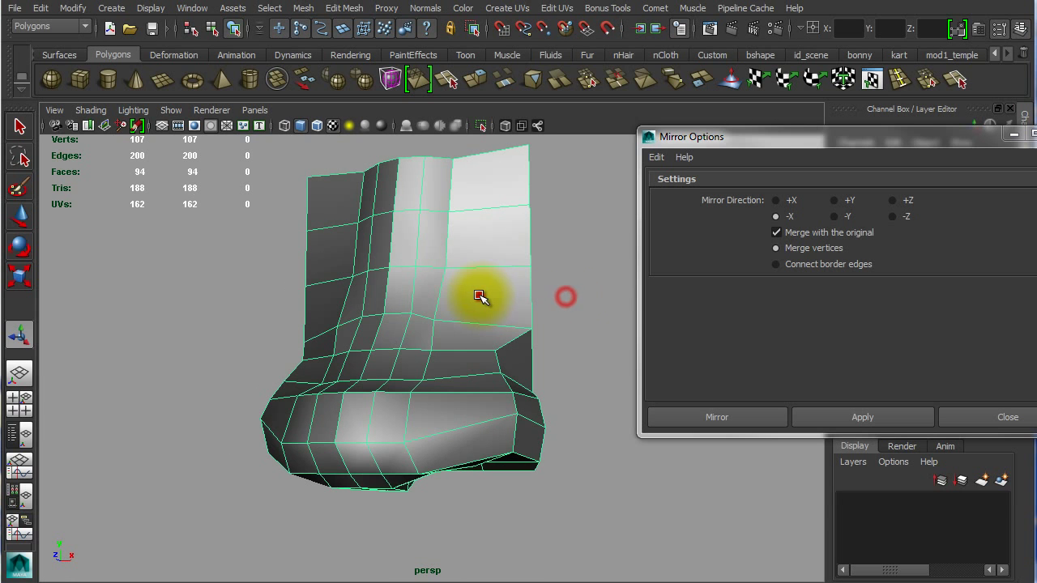
pyautogui.press('3')
pyautogui.click(563, 326)
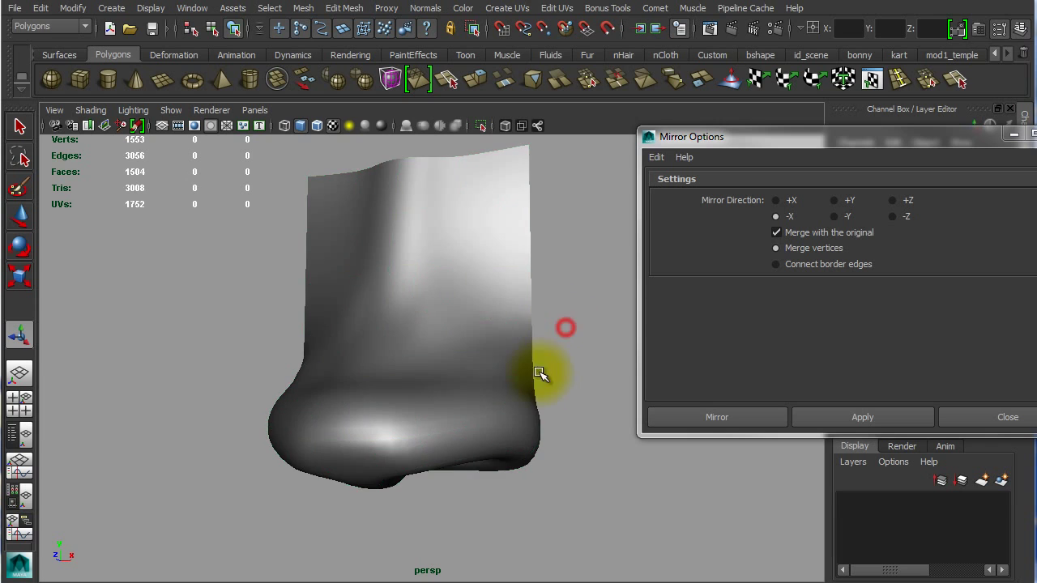
pyautogui.keyDown('alt'); pyautogui.moveTo(442, 396); pyautogui.dragTo(539, 296); pyautogui.keyUp('alt')
# - Select the three vertices down the centre of the nose tip, pull them slightly forward and return to object mode
pyautogui.click(428, 294)
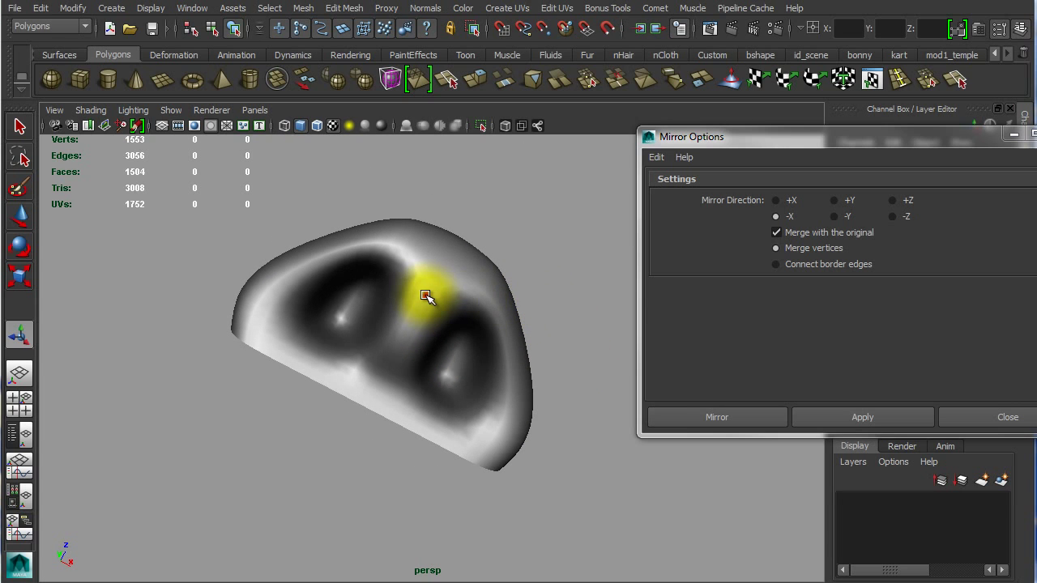
pyautogui.moveTo(429, 294)
pyautogui.mouseDown(button='right')
pyautogui.moveTo(401, 293)
pyautogui.moveTo(414, 286)
pyautogui.mouseUp(button='right')
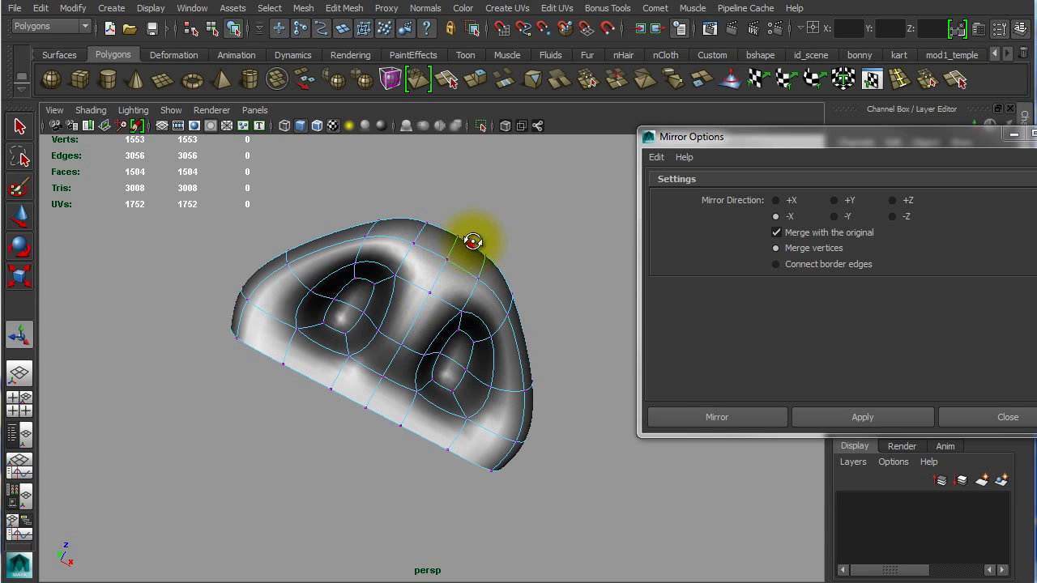
pyautogui.keyDown('alt'); pyautogui.moveTo(472, 241); pyautogui.dragTo(488, 203); pyautogui.keyUp('alt')
pyautogui.moveTo(488, 203); pyautogui.dragTo(452, 341)
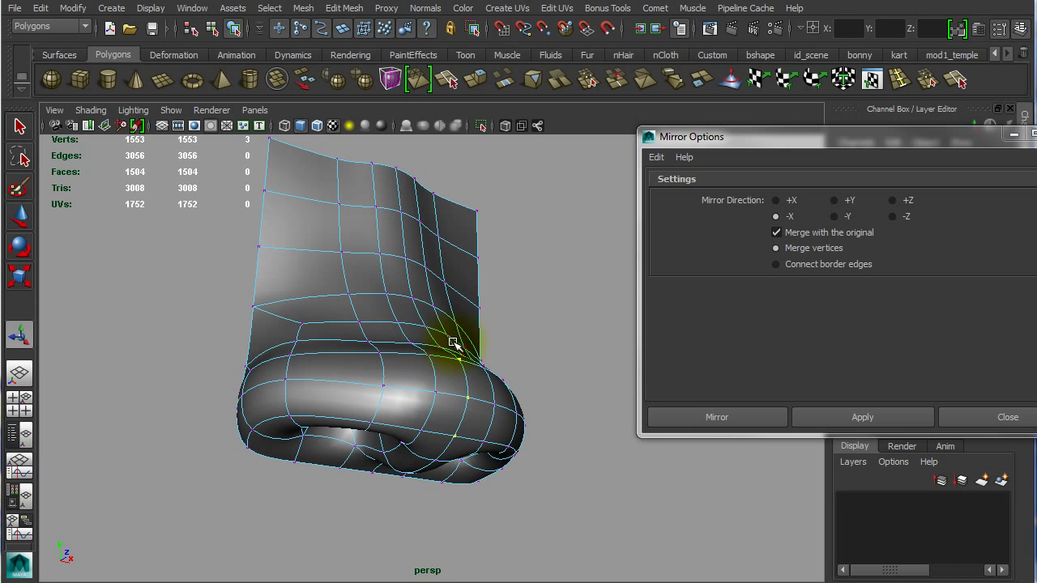
pyautogui.keyDown('alt'); pyautogui.moveTo(486, 418); pyautogui.dragTo(581, 457); pyautogui.keyUp('alt')
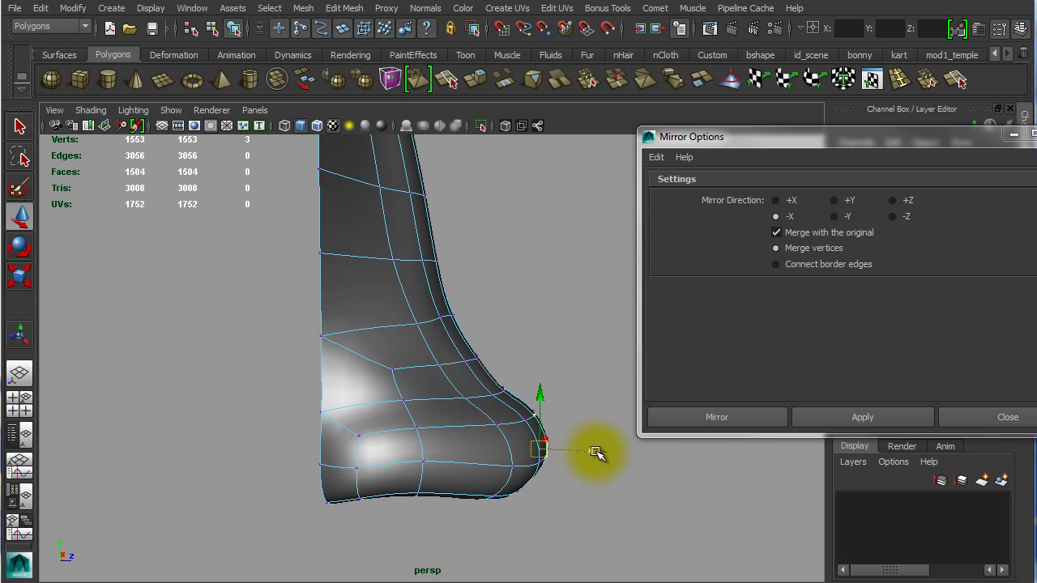
pyautogui.moveTo(595, 452); pyautogui.dragTo(614, 455, button='middle')
pyautogui.keyDown('alt'); pyautogui.moveTo(556, 433); pyautogui.dragTo(256, 416); pyautogui.keyUp('alt')
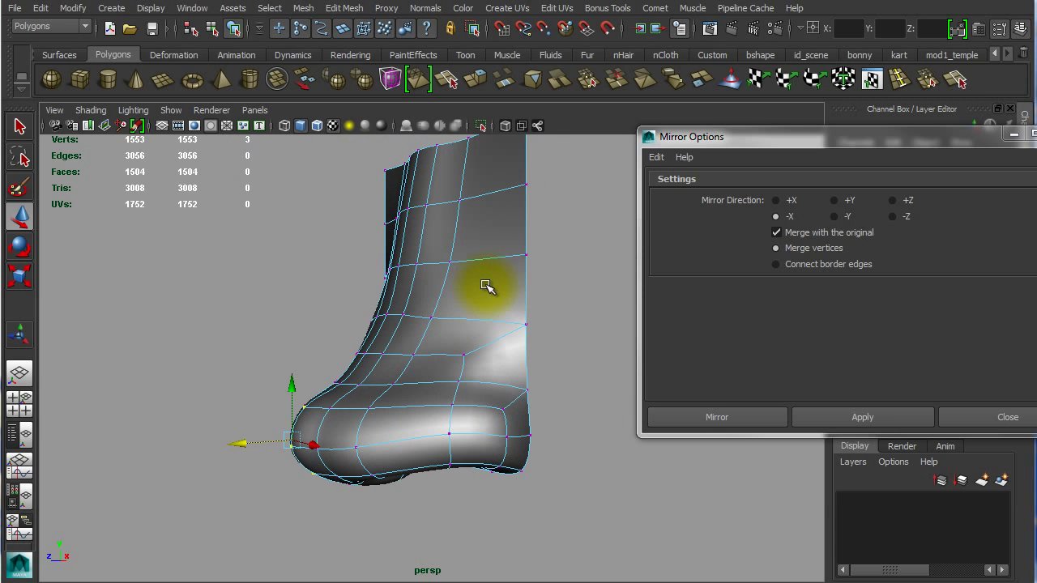
pyautogui.moveTo(480, 283); pyautogui.dragTo(550, 257, button='right')
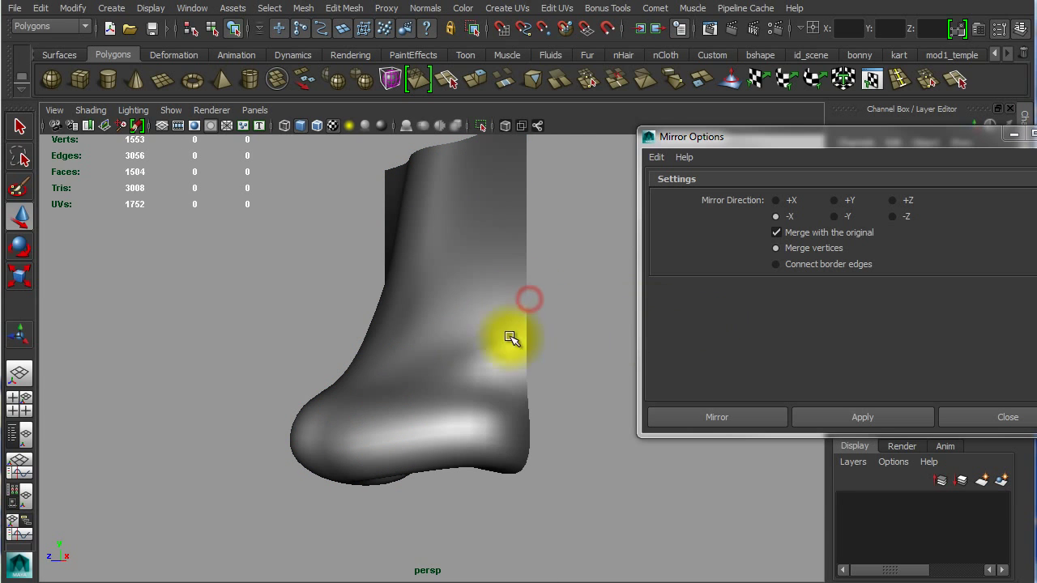
pyautogui.keyDown('alt'); pyautogui.moveTo(510, 337); pyautogui.dragTo(456, 299); pyautogui.keyUp('alt')
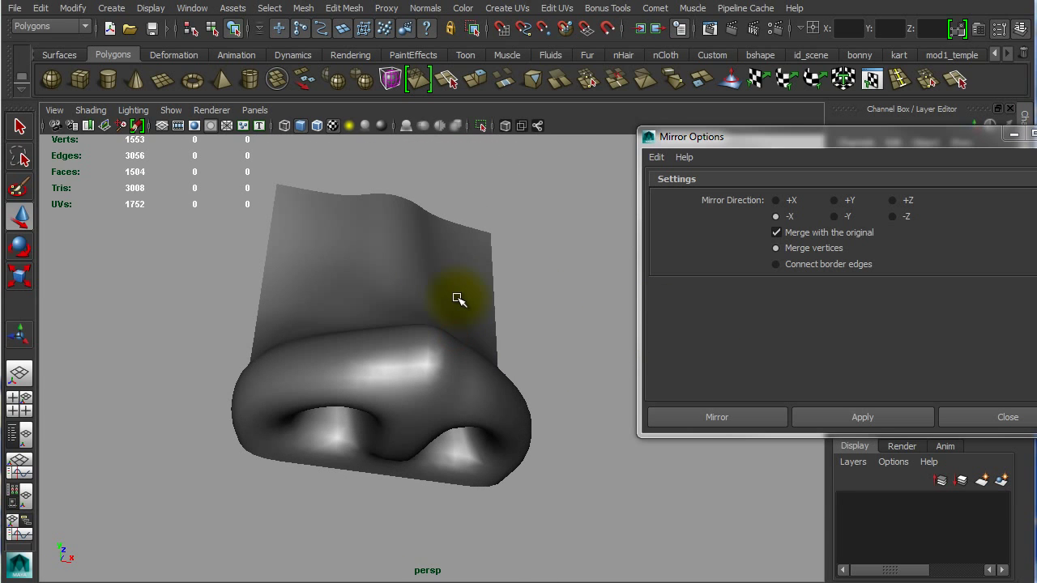
# - Select the vertex columns on both sides of the nose tip and push them slightly back towards the face
pyautogui.click(458, 300)
pyautogui.keyDown('alt'); pyautogui.moveTo(463, 356); pyautogui.dragTo(440, 272); pyautogui.keyUp('alt')
pyautogui.moveTo(526, 257); pyautogui.dragTo(470, 341)
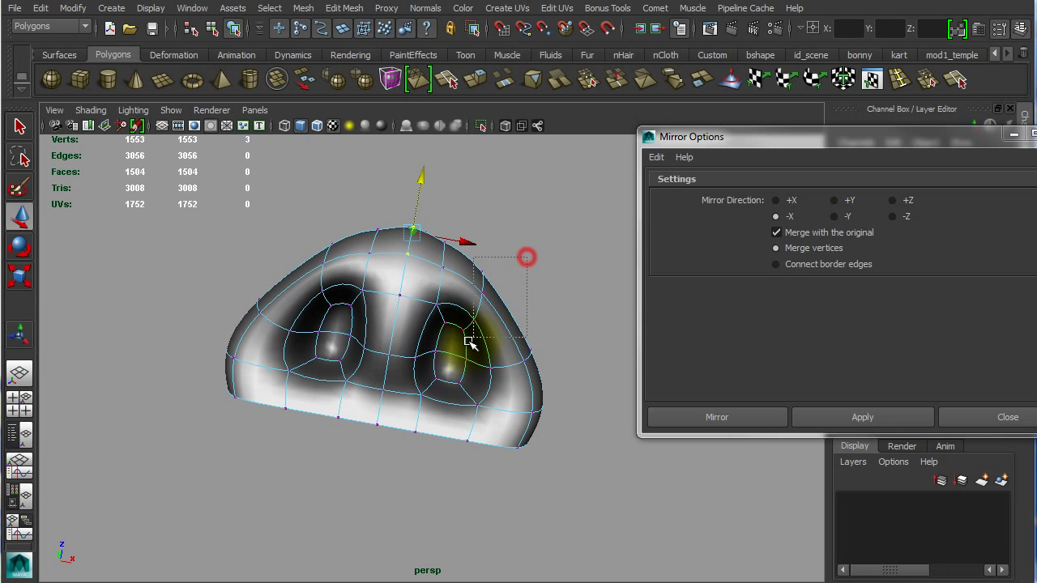
pyautogui.moveTo(486, 296); pyautogui.dragTo(478, 315)
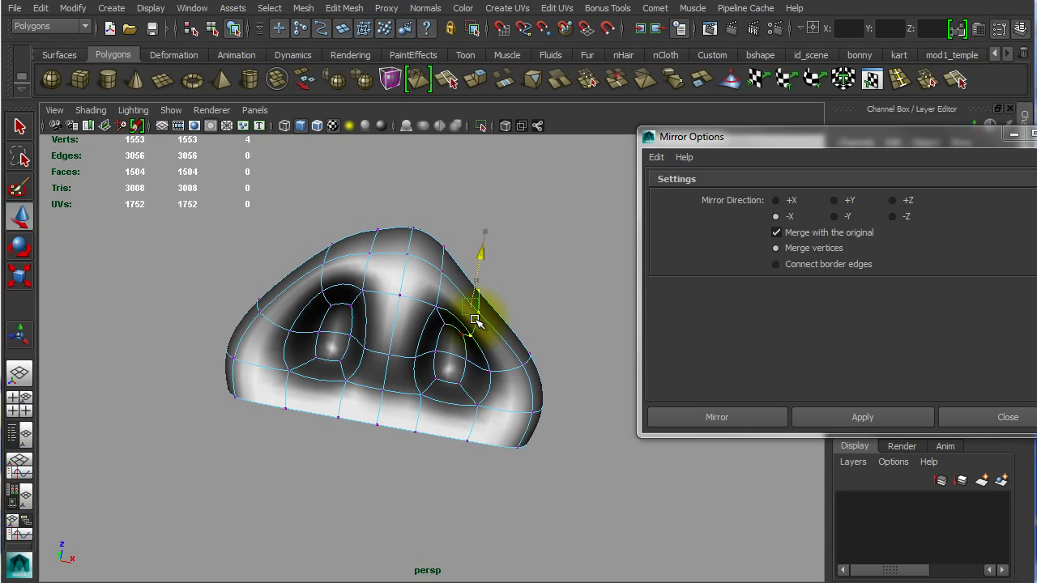
pyautogui.hotkey('ctrl', 'z')
pyautogui.moveTo(308, 225); pyautogui.dragTo(335, 246)
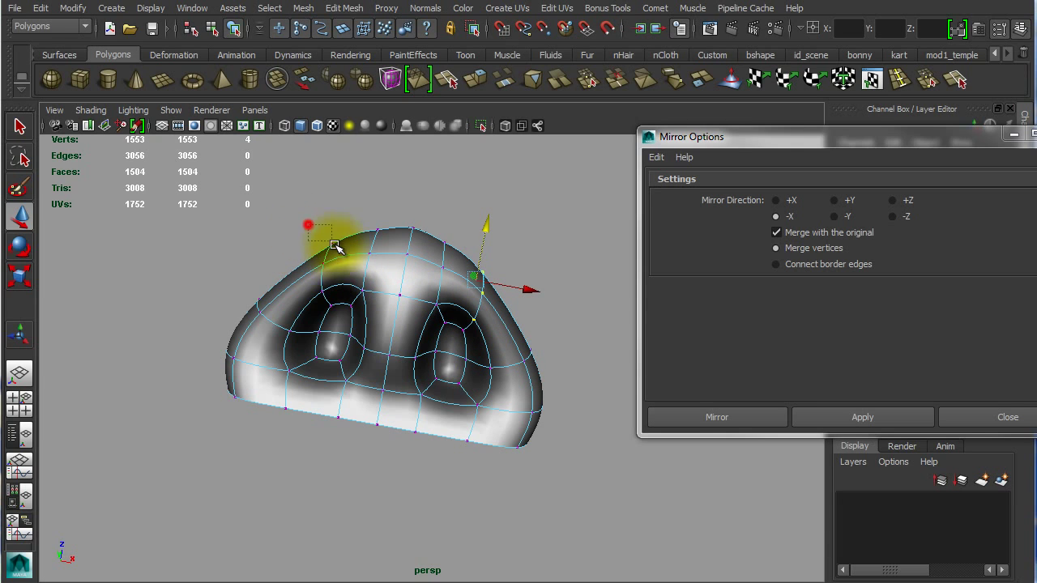
pyautogui.moveTo(338, 305); pyautogui.dragTo(340, 306)
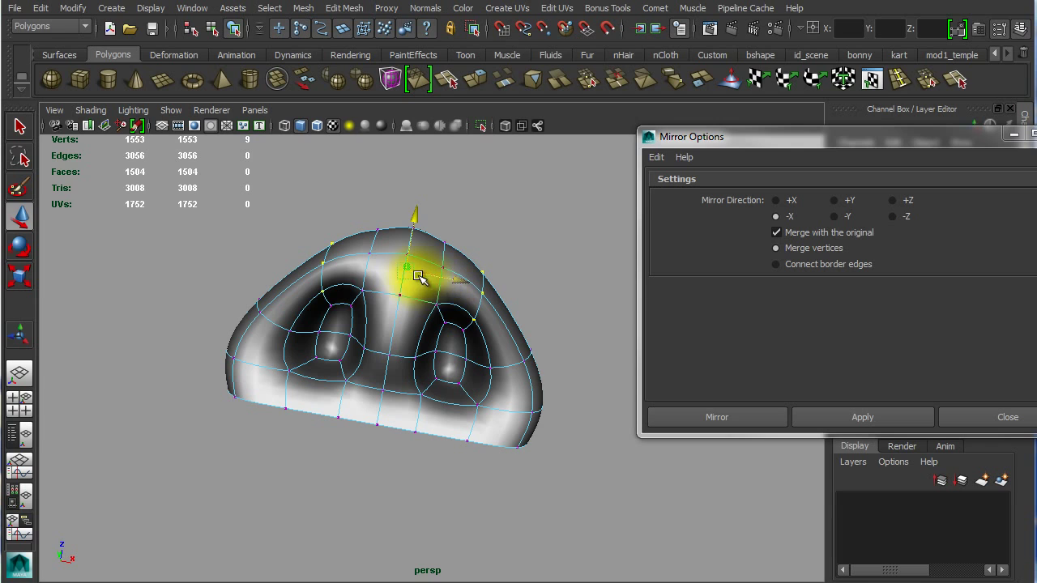
pyautogui.moveTo(418, 277); pyautogui.dragTo(407, 305)
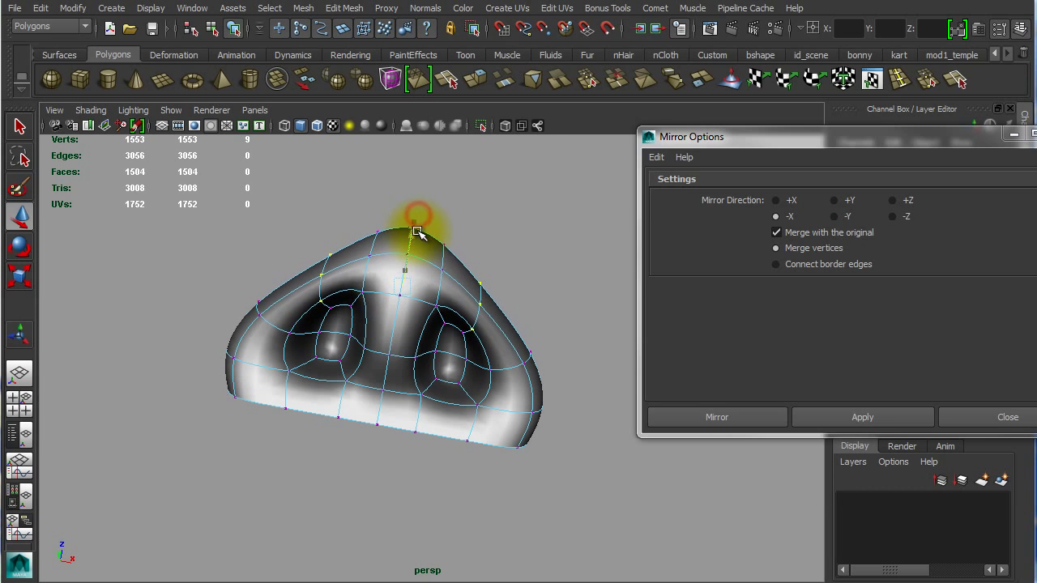
pyautogui.keyDown('alt'); pyautogui.moveTo(416, 238); pyautogui.dragTo(440, 324); pyautogui.keyUp('alt')
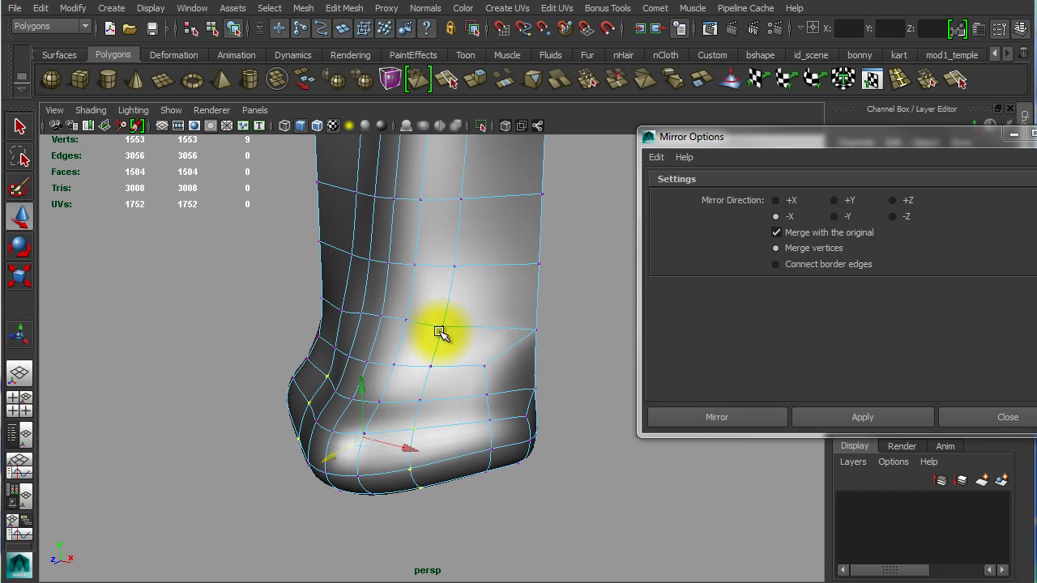
# - Examine the smoothed nose and the edges around the nostril opening from below and from the side
pyautogui.moveTo(454, 294); pyautogui.dragTo(581, 282, button='right')
pyautogui.keyDown('alt'); pyautogui.moveTo(571, 318); pyautogui.dragTo(474, 266); pyautogui.keyUp('alt')
pyautogui.keyDown('alt'); pyautogui.moveTo(391, 367); pyautogui.dragTo(481, 354); pyautogui.keyUp('alt')
pyautogui.click(410, 357)
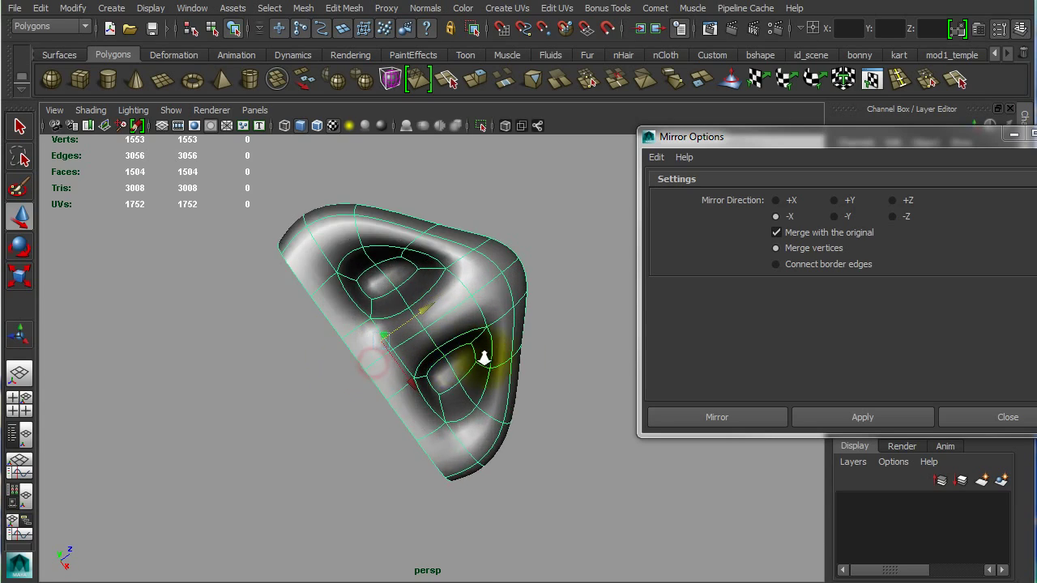
pyautogui.scroll(5, 354, 372)
pyautogui.keyDown('alt'); pyautogui.moveTo(354, 372); pyautogui.dragTo(367, 405); pyautogui.keyUp('alt')
pyautogui.moveTo(370, 340); pyautogui.dragTo(370, 295, button='right')
pyautogui.click(379, 393)
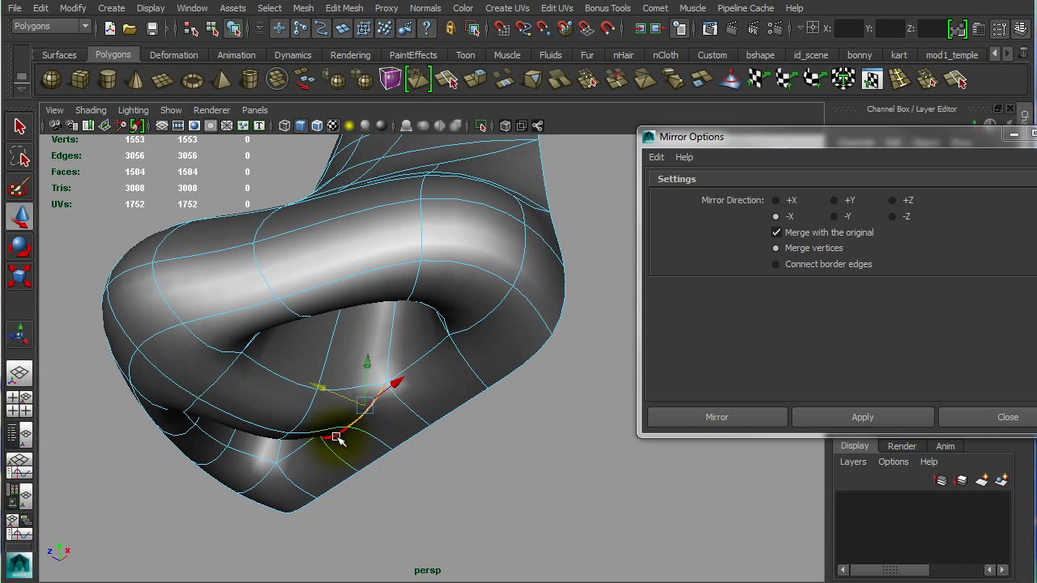
pyautogui.keyDown('alt'); pyautogui.moveTo(422, 452); pyautogui.dragTo(375, 472); pyautogui.keyUp('alt')
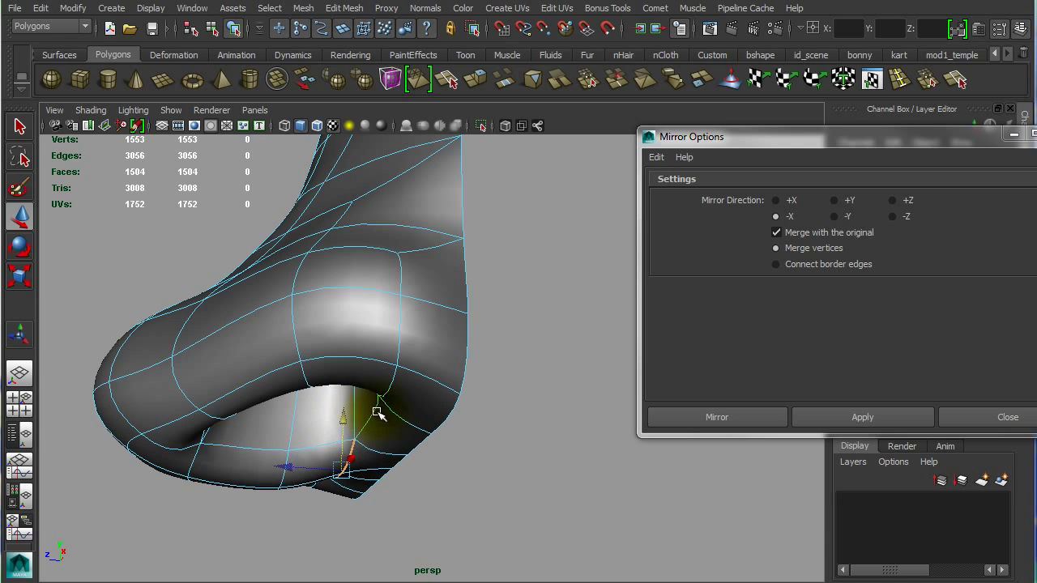
pyautogui.keyDown('alt'); pyautogui.moveTo(377, 413); pyautogui.dragTo(467, 340); pyautogui.keyUp('alt')
# - Narrow the nose bridge by scaling the four upper border vertices on each side inward along X
pyautogui.rightClick(456, 280)
pyautogui.moveTo(382, 280); pyautogui.dragTo(382, 280, button='right')
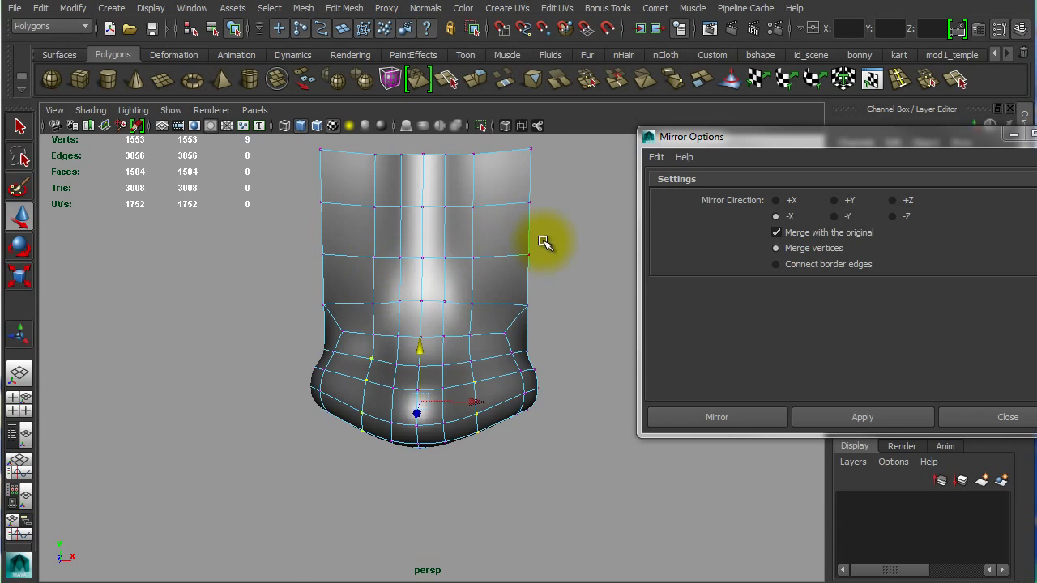
pyautogui.keyDown('alt'); pyautogui.moveTo(545, 243); pyautogui.dragTo(491, 370, button='middle'); pyautogui.keyUp('alt')
pyautogui.moveTo(504, 239); pyautogui.dragTo(441, 430)
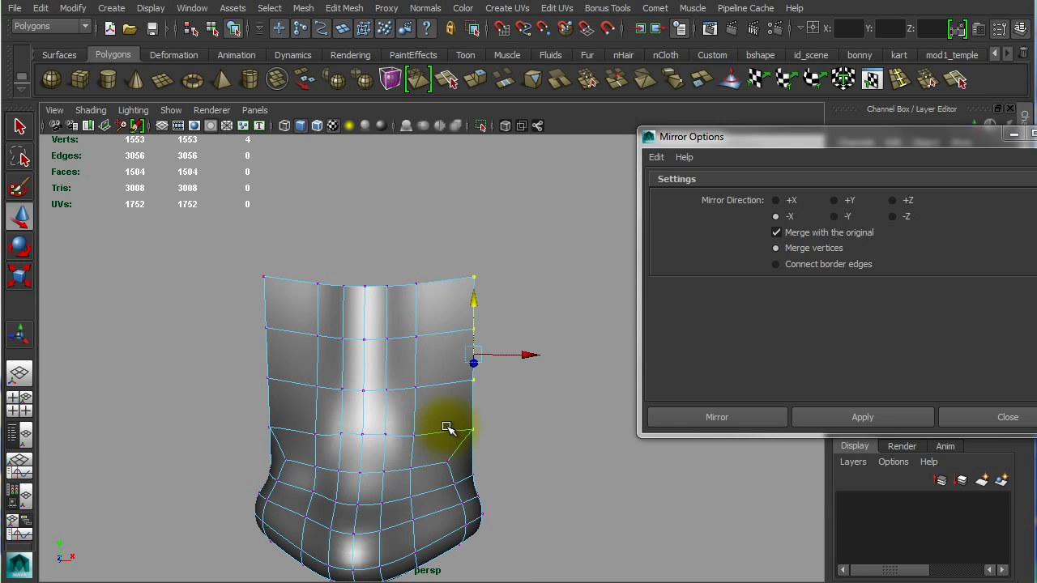
pyautogui.moveTo(527, 356); pyautogui.dragTo(481, 365)
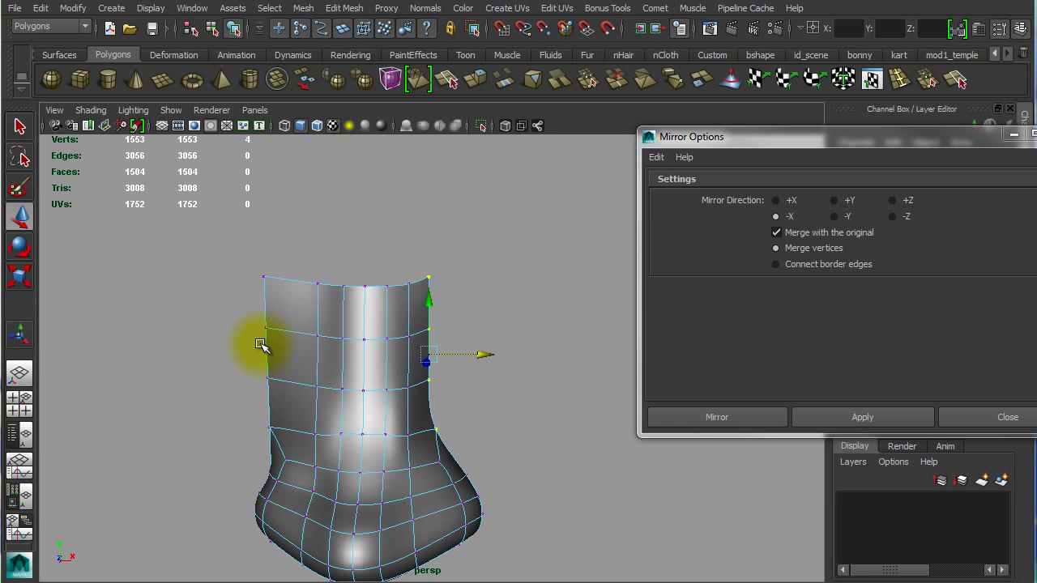
pyautogui.hotkey('ctrl', 'z')
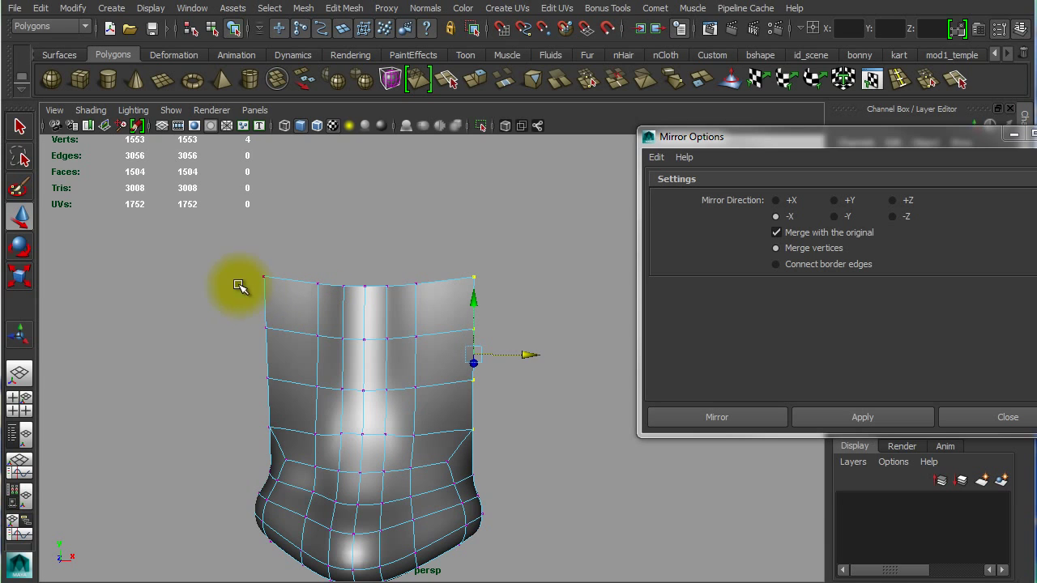
pyautogui.moveTo(214, 263); pyautogui.dragTo(304, 450)
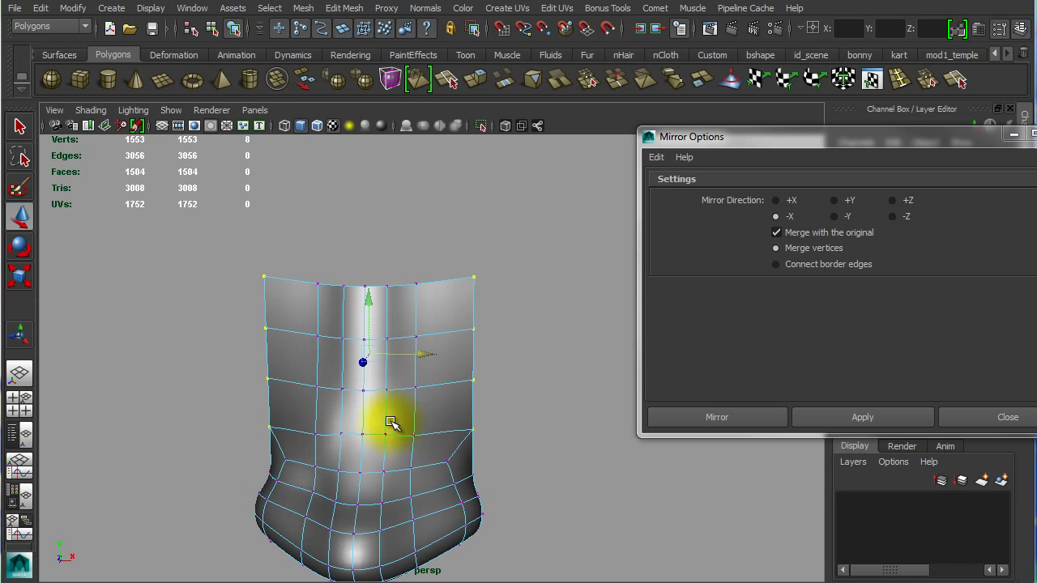
pyautogui.press('r')
pyautogui.moveTo(440, 357); pyautogui.dragTo(293, 384)
pyautogui.moveTo(348, 407); pyautogui.dragTo(417, 382, button='right')
# - In the side view, rotate the whole nose so its bridge leans back, then shift it slightly backwards
pyautogui.click(340, 379)
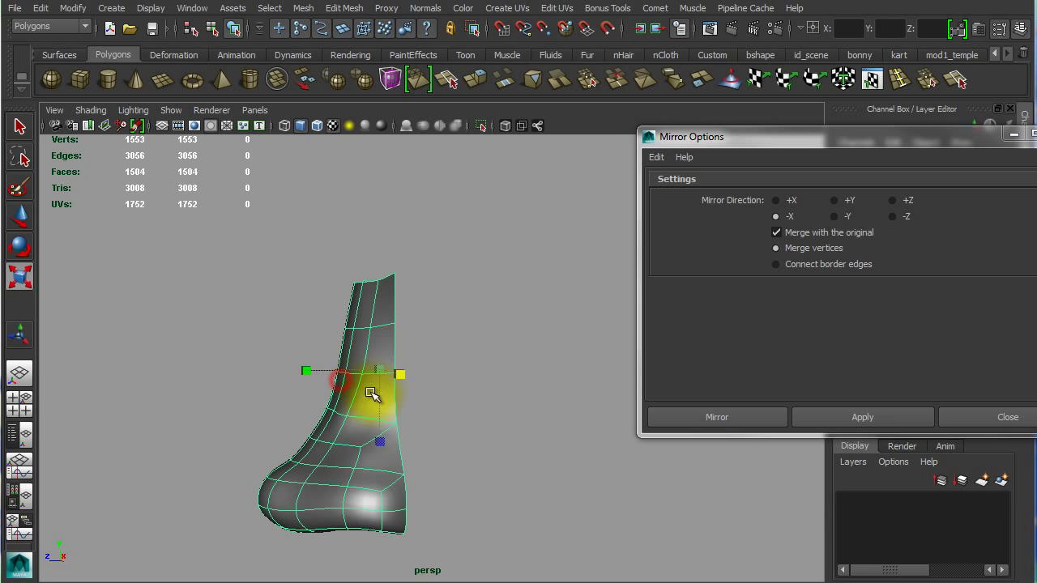
pyautogui.press('space')
pyautogui.press('space')
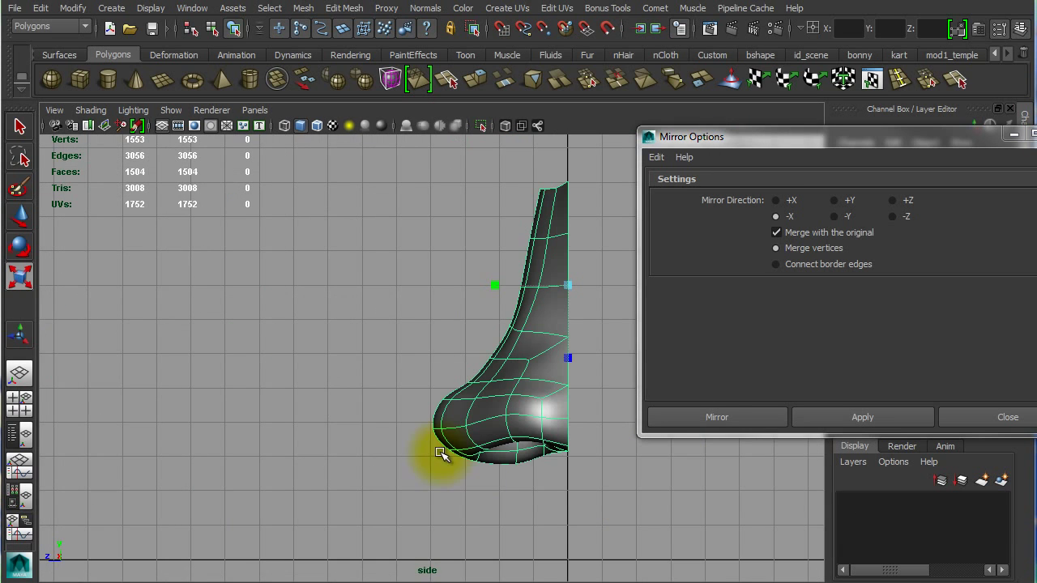
pyautogui.keyDown('alt'); pyautogui.moveTo(376, 420); pyautogui.dragTo(283, 434, button='middle'); pyautogui.keyUp('alt')
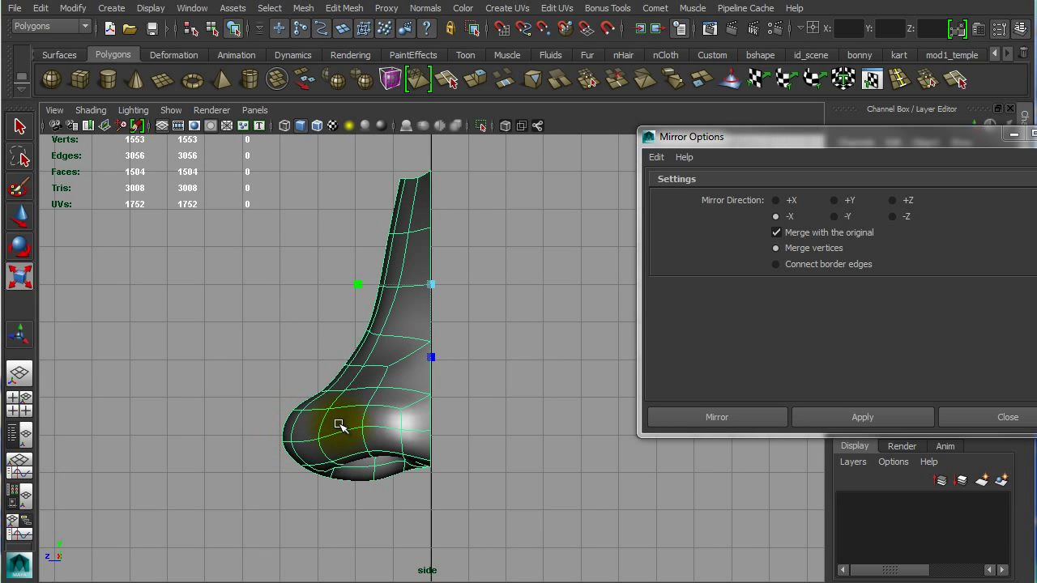
pyautogui.press('e')
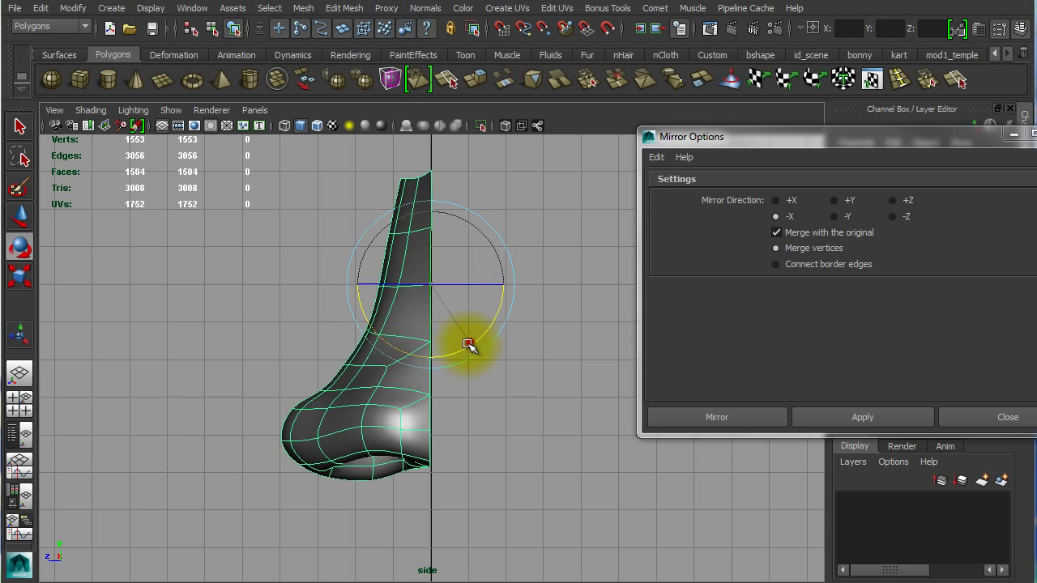
pyautogui.moveTo(468, 345); pyautogui.dragTo(457, 351)
pyautogui.click(479, 417)
pyautogui.press('w')
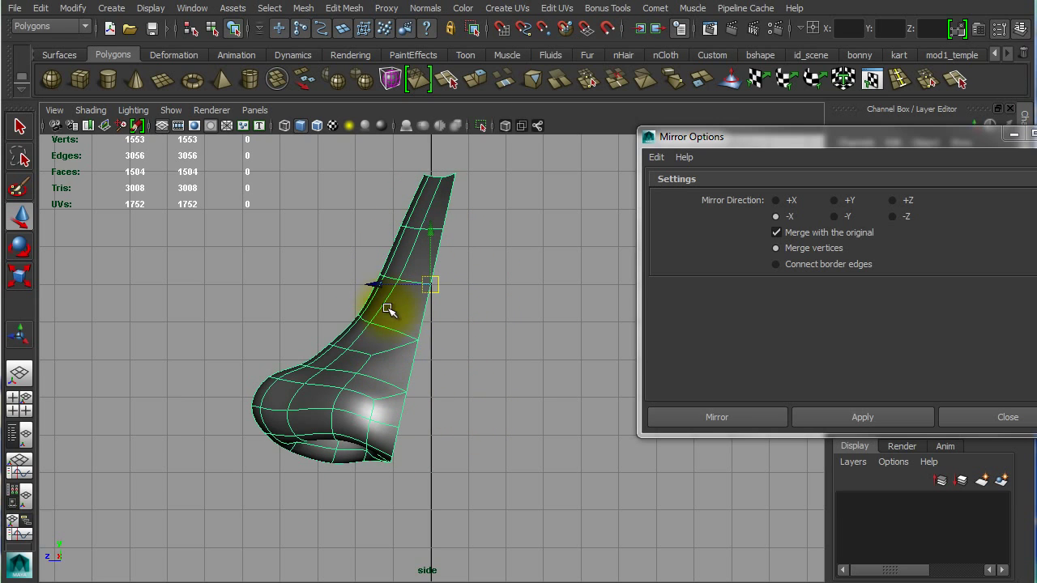
pyautogui.moveTo(388, 310); pyautogui.dragTo(399, 290)
pyautogui.click(473, 354)
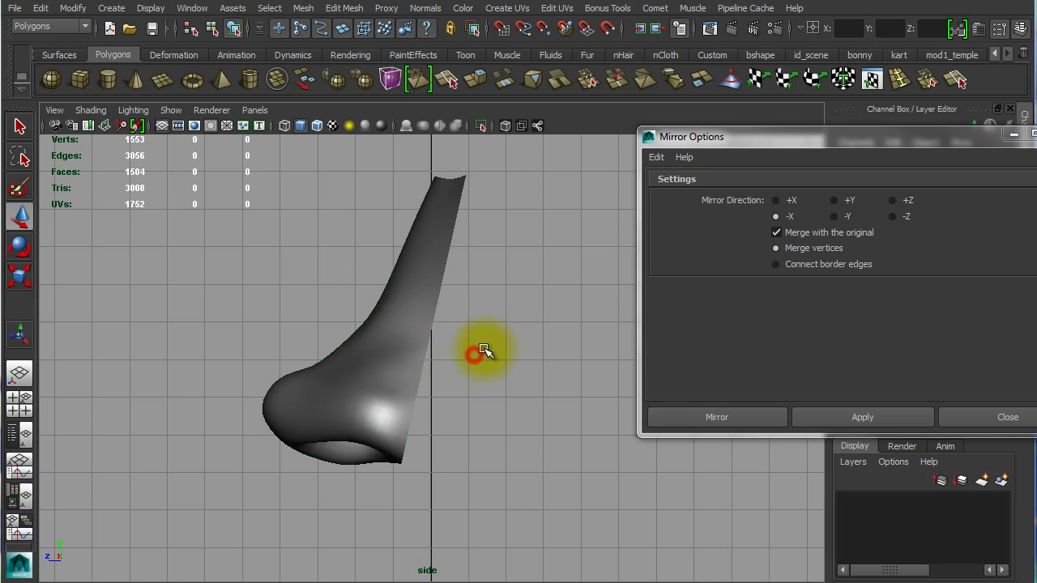
# - Return to the perspective view and examine the tilted nose from the side and front
pyautogui.press('space')
pyautogui.press('space')
pyautogui.keyDown('alt'); pyautogui.moveTo(393, 346); pyautogui.dragTo(330, 476); pyautogui.keyUp('alt')
pyautogui.click(330, 477)
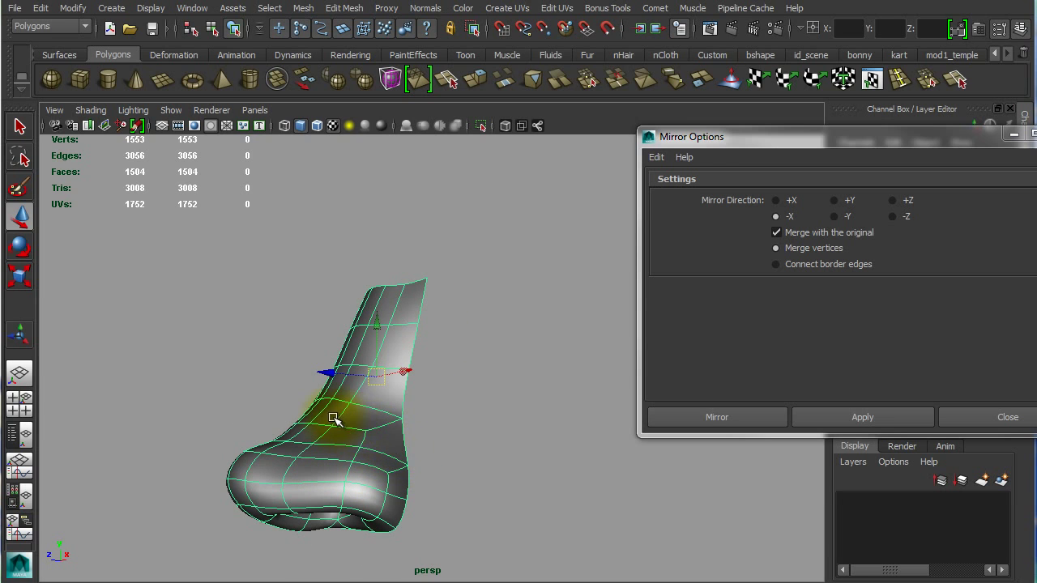
pyautogui.keyDown('alt'); pyautogui.moveTo(332, 419); pyautogui.dragTo(469, 439); pyautogui.keyUp('alt')
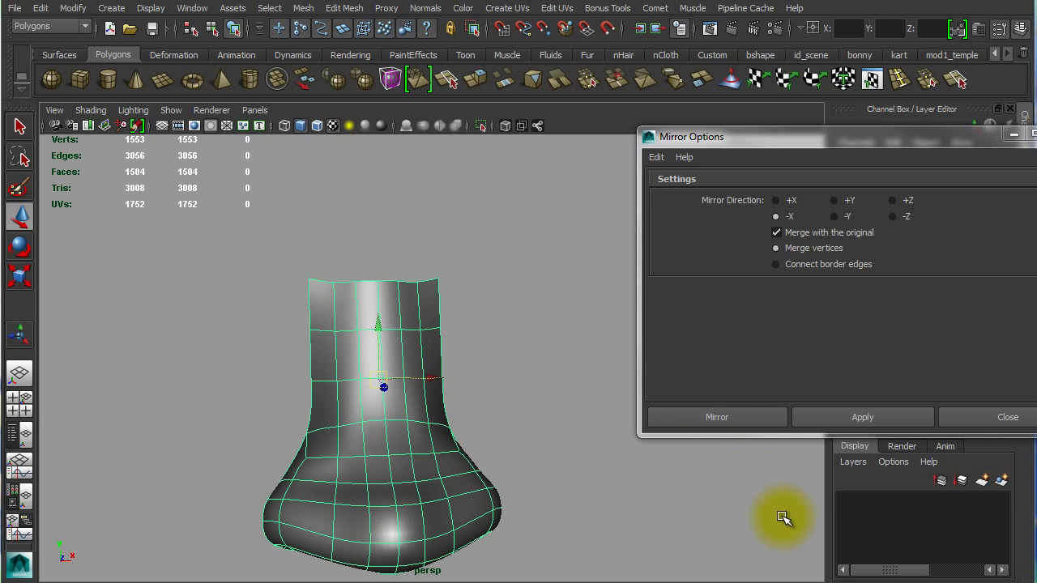